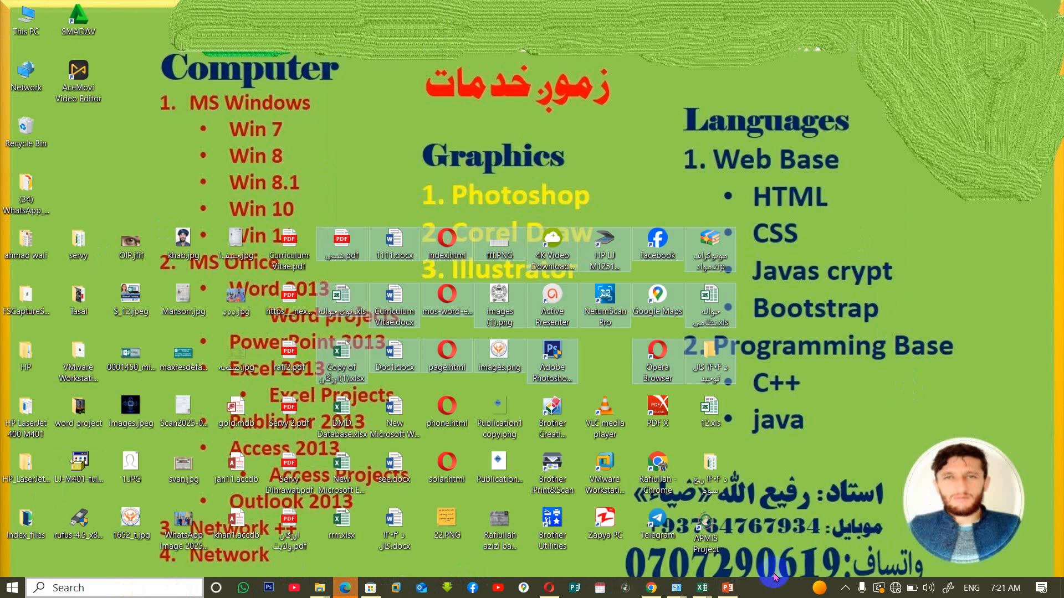
Switch to the PowerPoint presentation and select the words "File Explorer." in the first topic line of the Windows Basics slide
{"action": "left_click", "coordinate": [724, 591]}
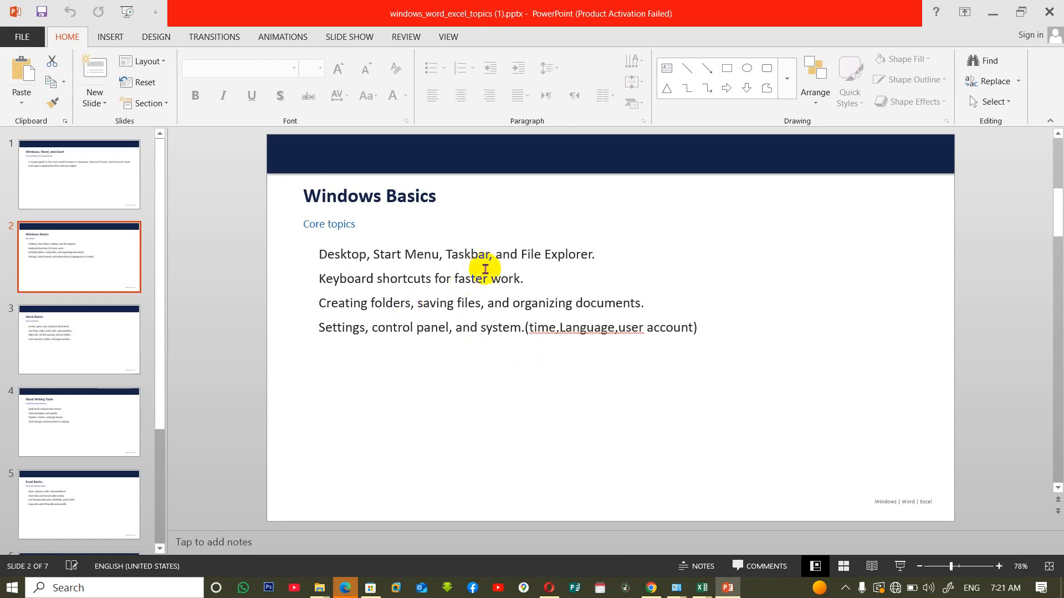
{"action": "left_click_drag", "start_coordinate": [521, 255], "coordinate": [625, 261]}
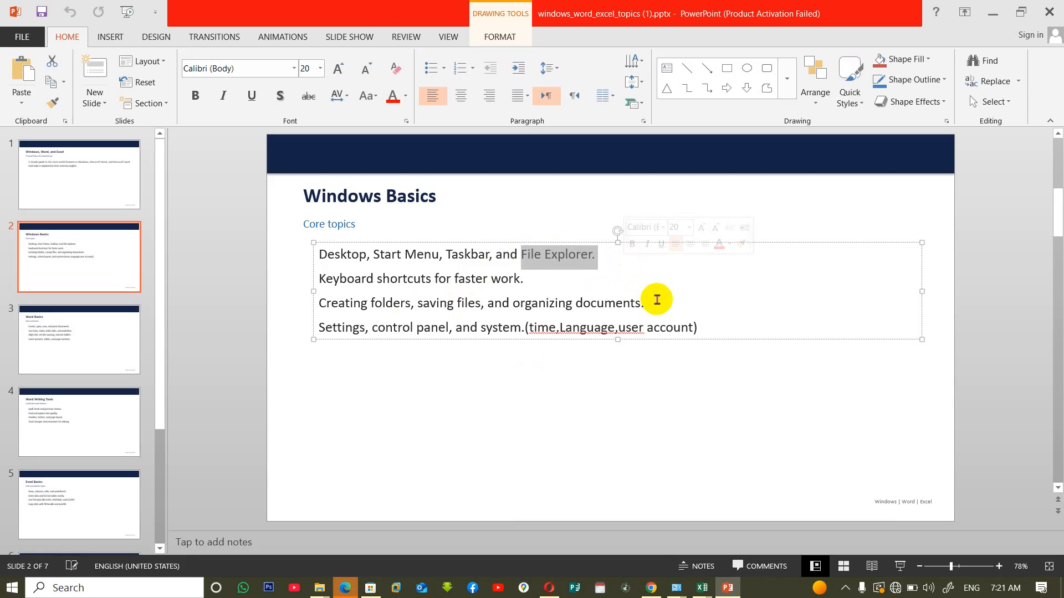
Open a File Explorer window, maximize it and show the contents of This PC
{"action": "key", "text": "super+e"}
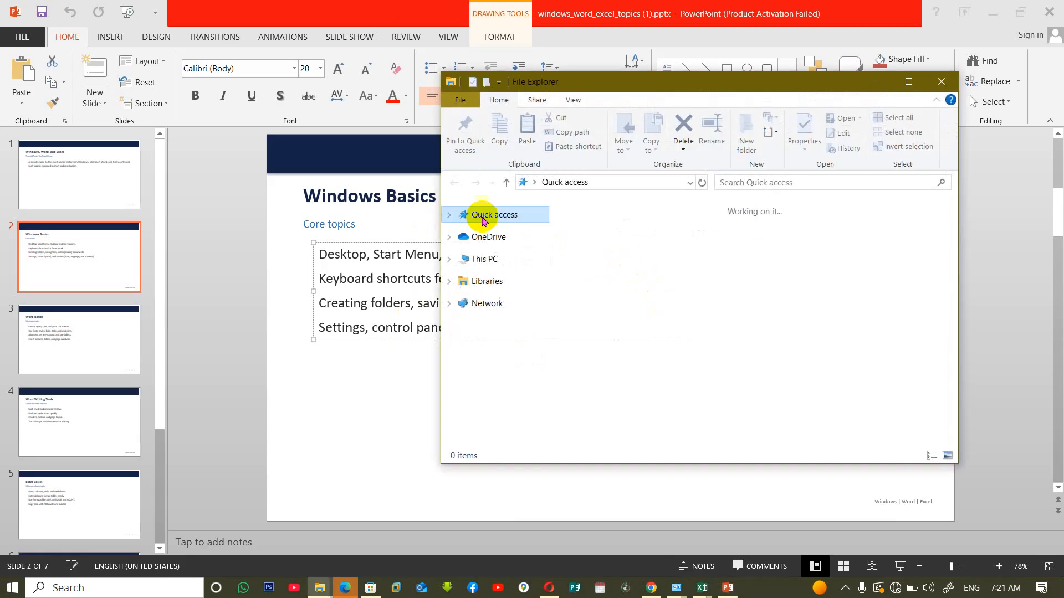
{"action": "left_click", "coordinate": [909, 82]}
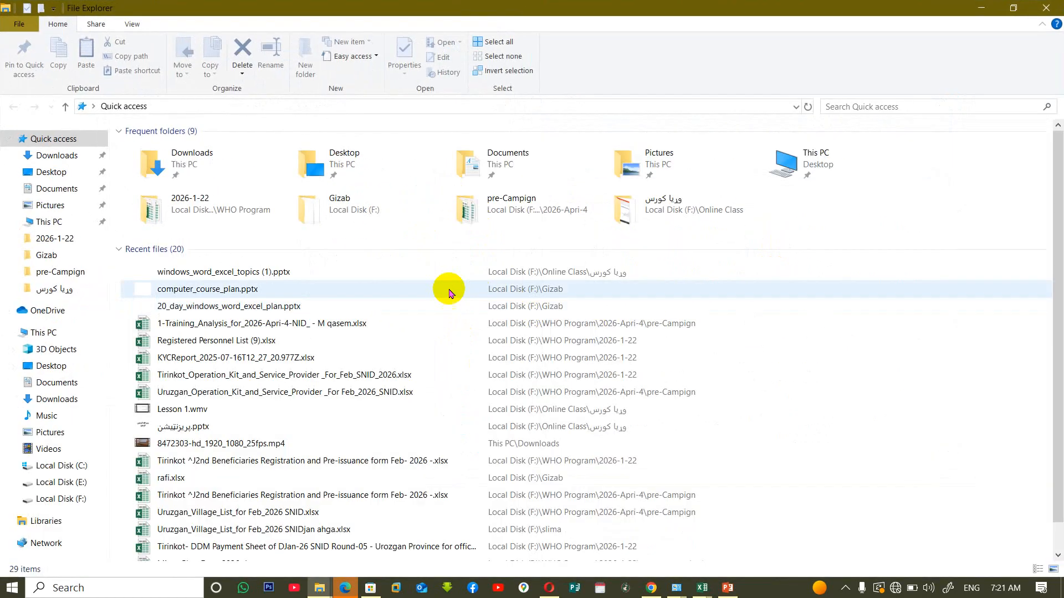
{"action": "left_click", "coordinate": [46, 332]}
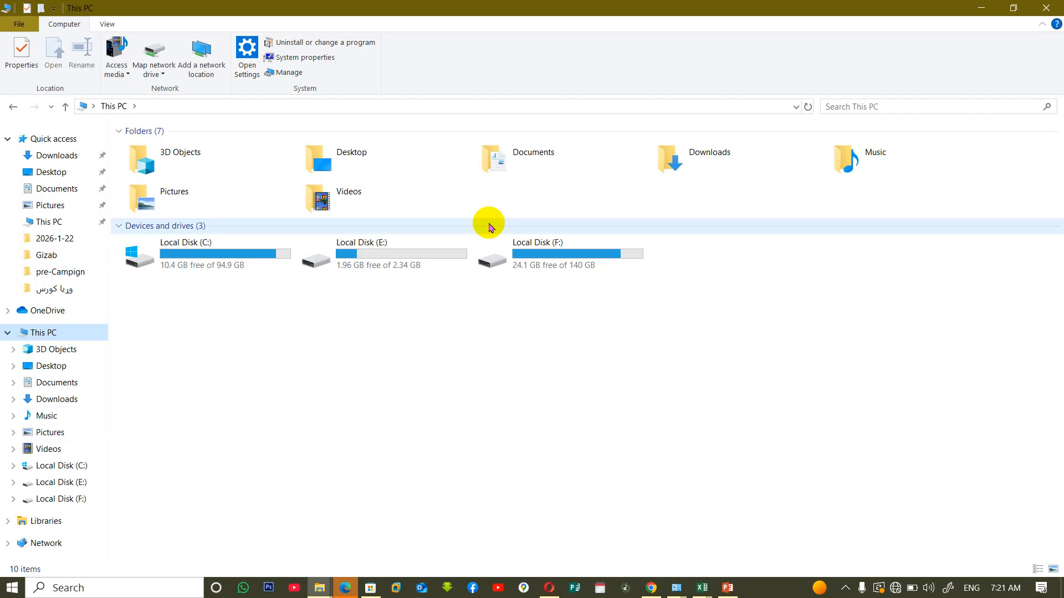
Show the desktop and move the This PC icon onto the "MS Windows" line of the wallpaper
{"action": "key", "text": "super+d"}
{"action": "left_click", "coordinate": [444, 88]}
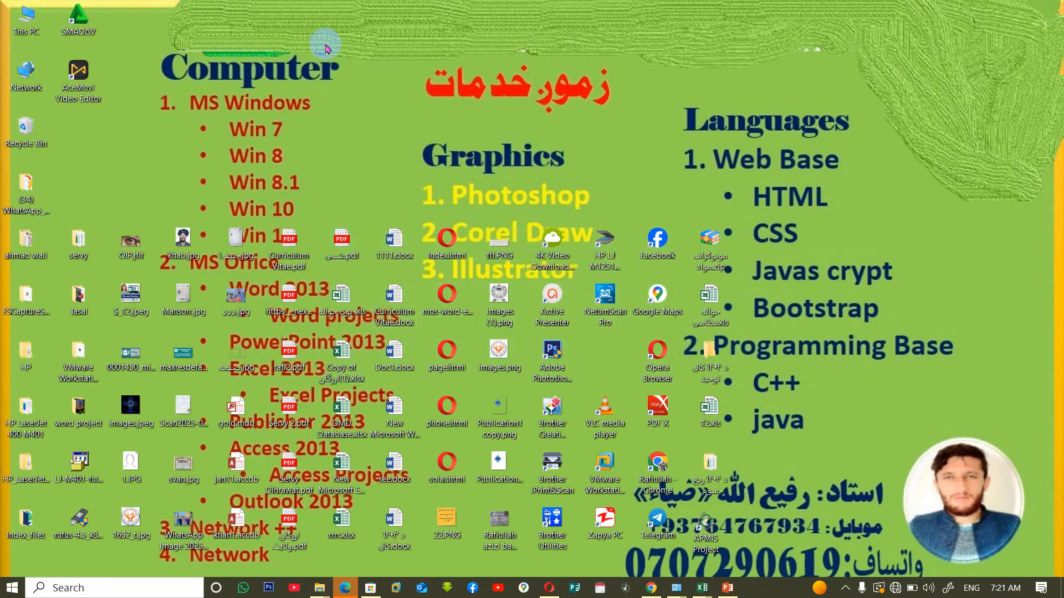
{"action": "left_click", "coordinate": [20, 21]}
{"action": "left_click_drag", "start_coordinate": [20, 21], "coordinate": [219, 113]}
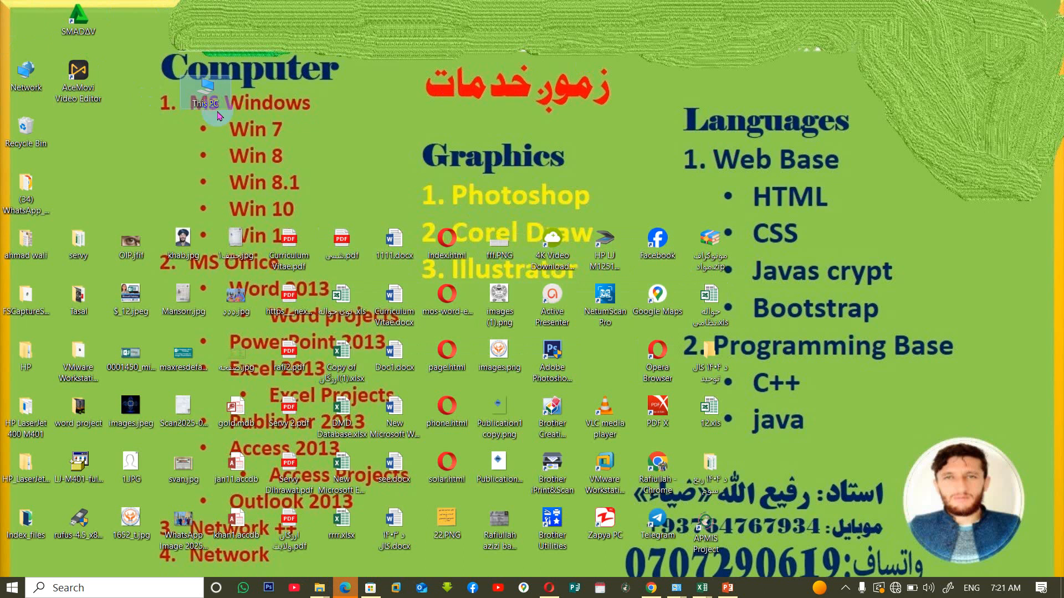
Open This PC from its desktop icon, view its folders and drives in a maximized window, and close it
{"action": "double_click", "coordinate": [214, 103]}
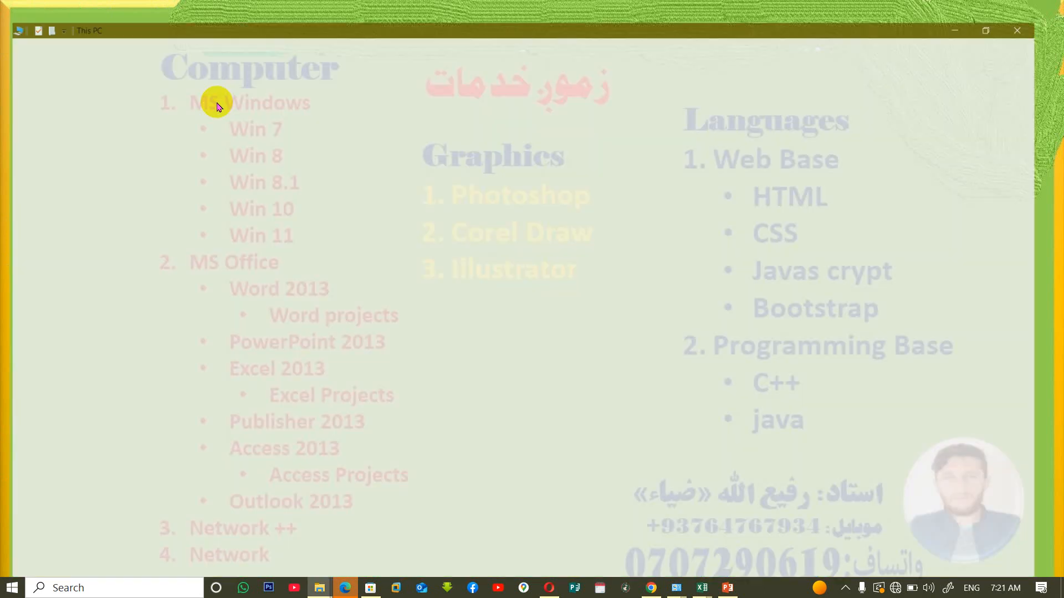
{"action": "left_click", "coordinate": [909, 82]}
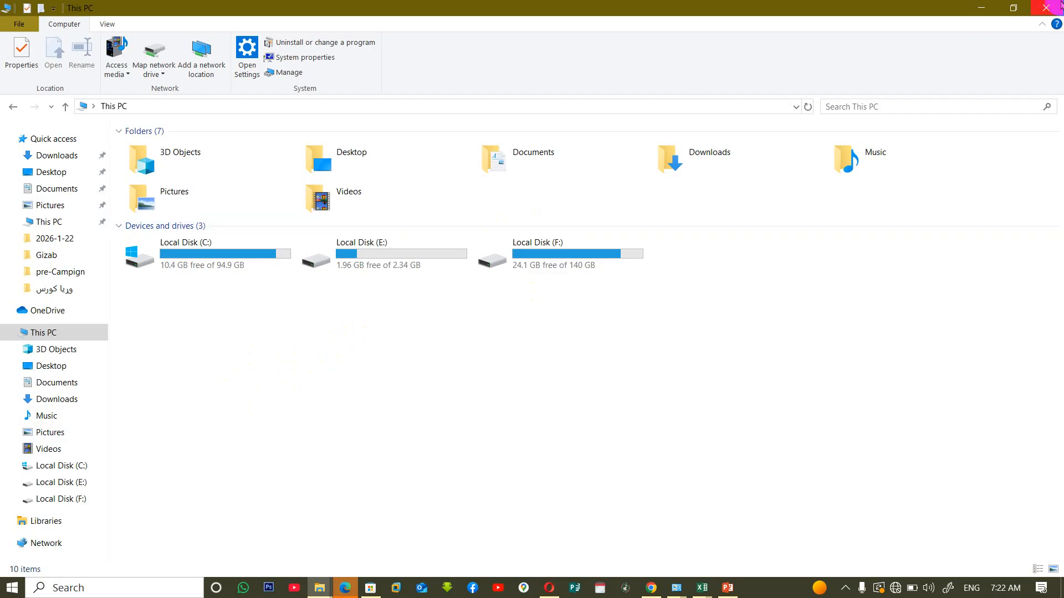
{"action": "left_click", "coordinate": [1042, 5]}
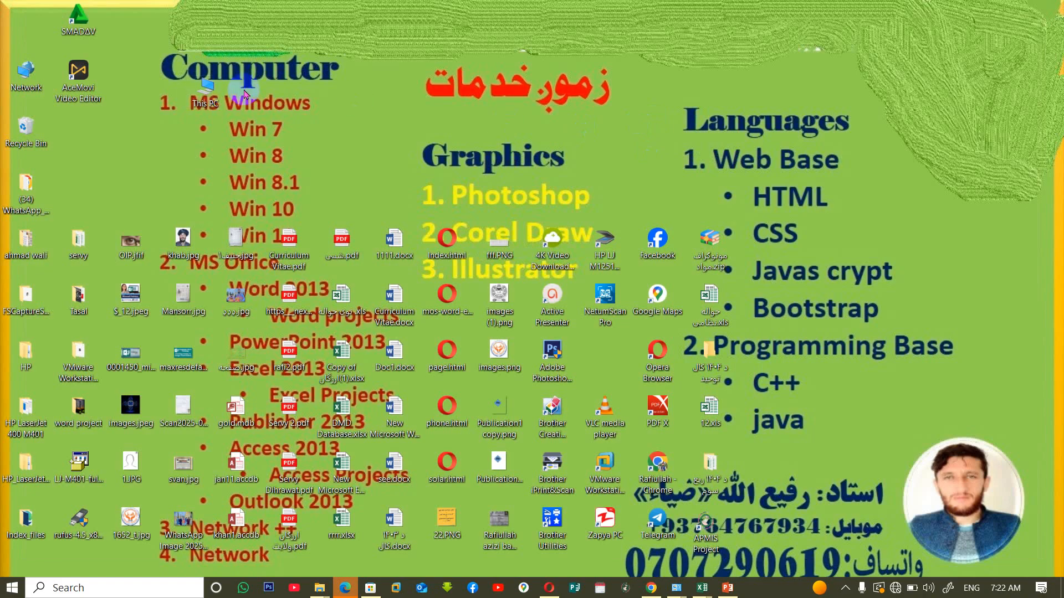
Launch the On-Screen Keyboard through the Run dialog, use it to open File Explorer, and close the keyboard
{"action": "key", "text": "super+r"}
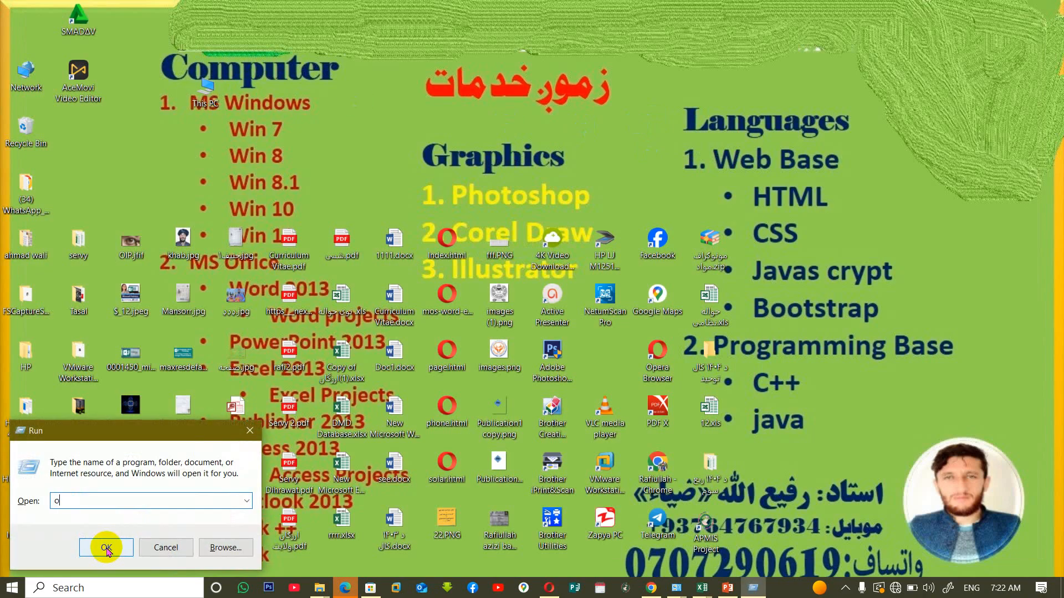
{"action": "left_click", "coordinate": [106, 549]}
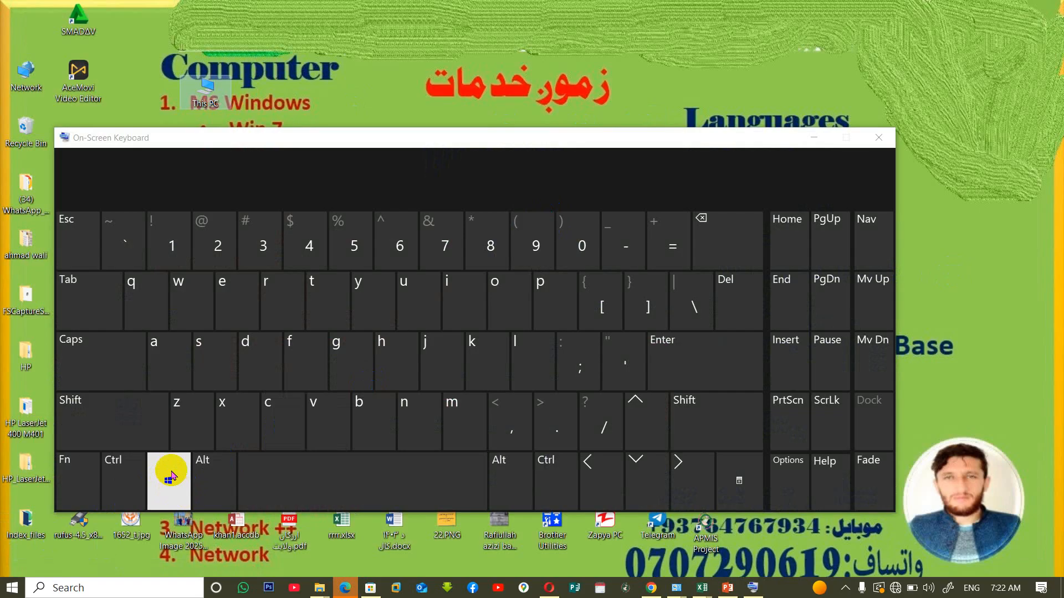
{"action": "left_click", "coordinate": [169, 474]}
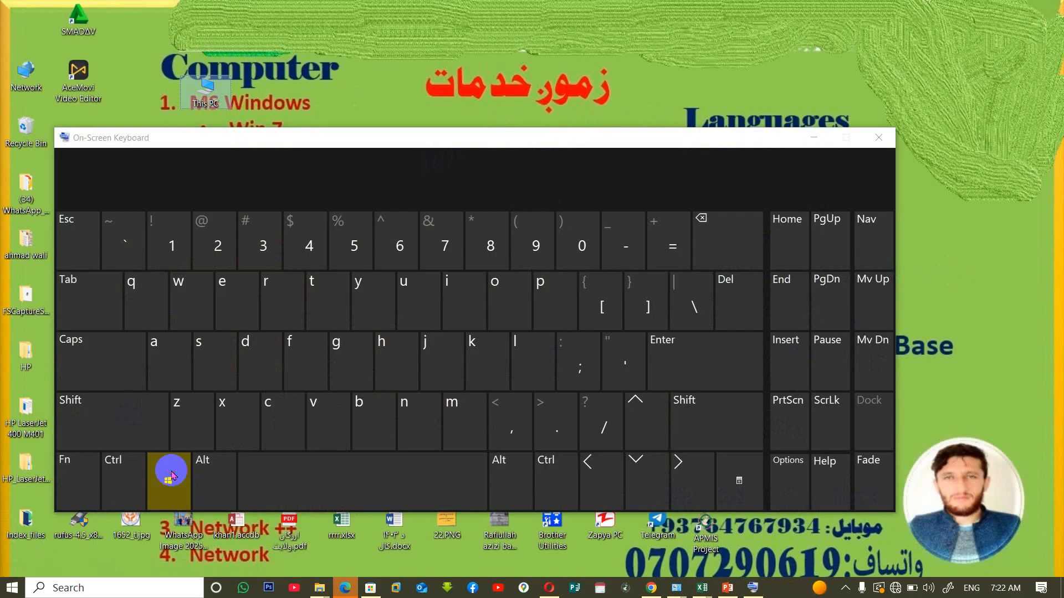
{"action": "left_click", "coordinate": [247, 302]}
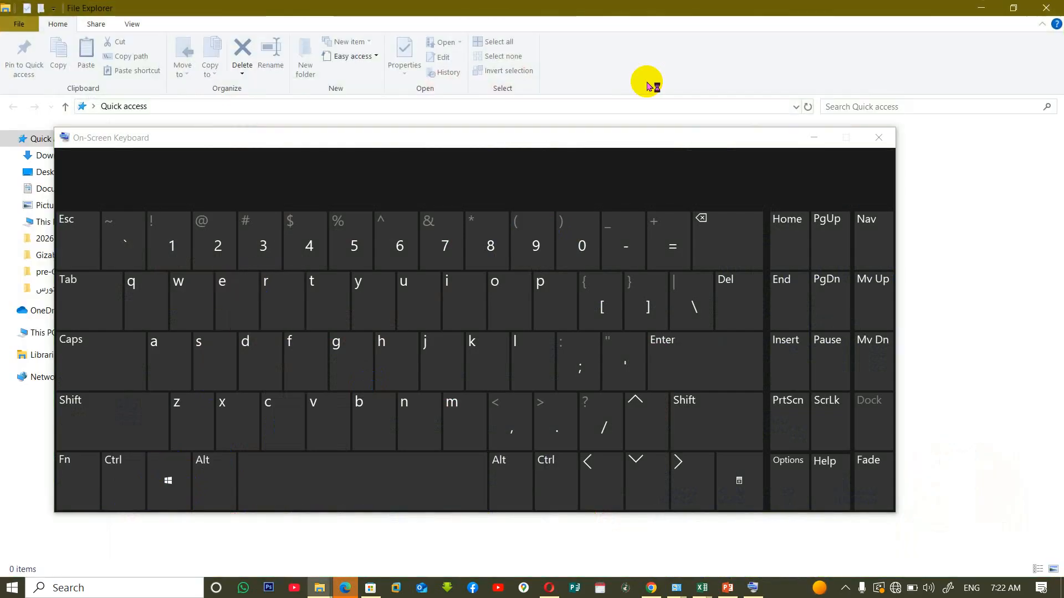
{"action": "left_click", "coordinate": [878, 138]}
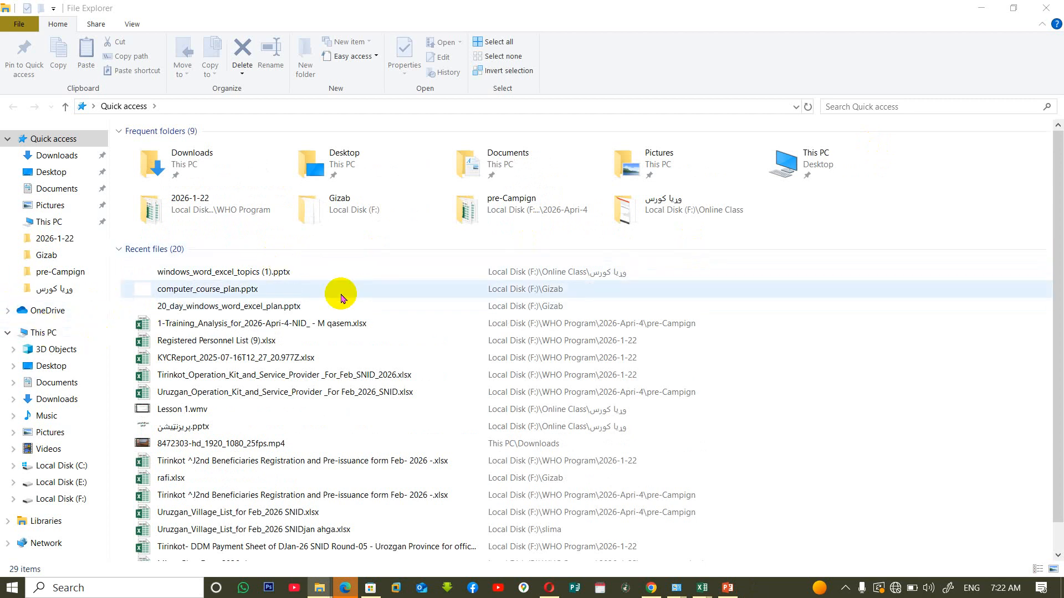
Show This PC and try the Small, Extra large and Large icons layouts before applying Tiles
{"action": "left_click", "coordinate": [39, 334]}
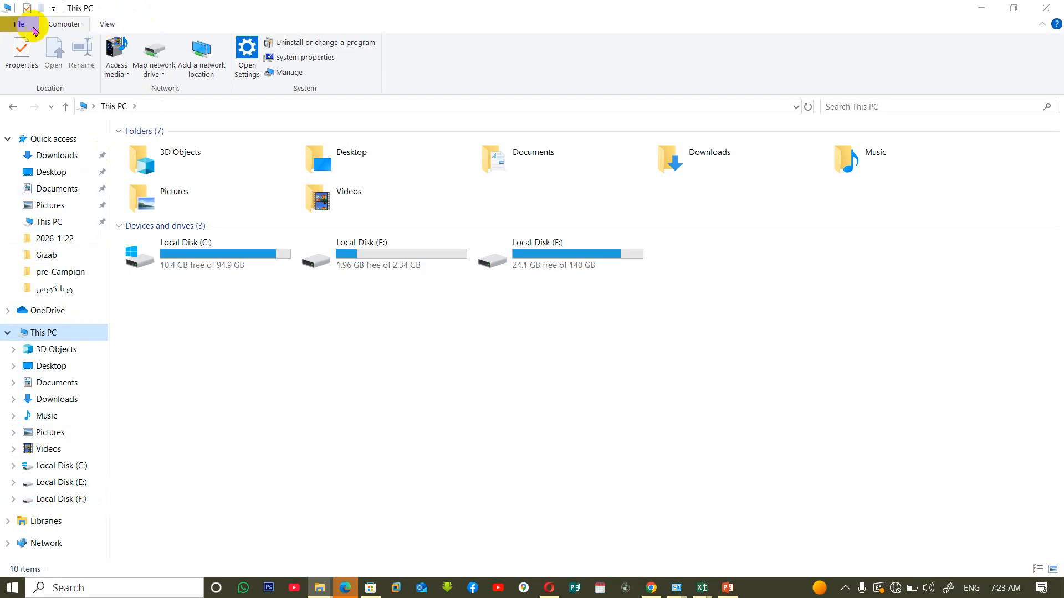
{"action": "left_click", "coordinate": [115, 27]}
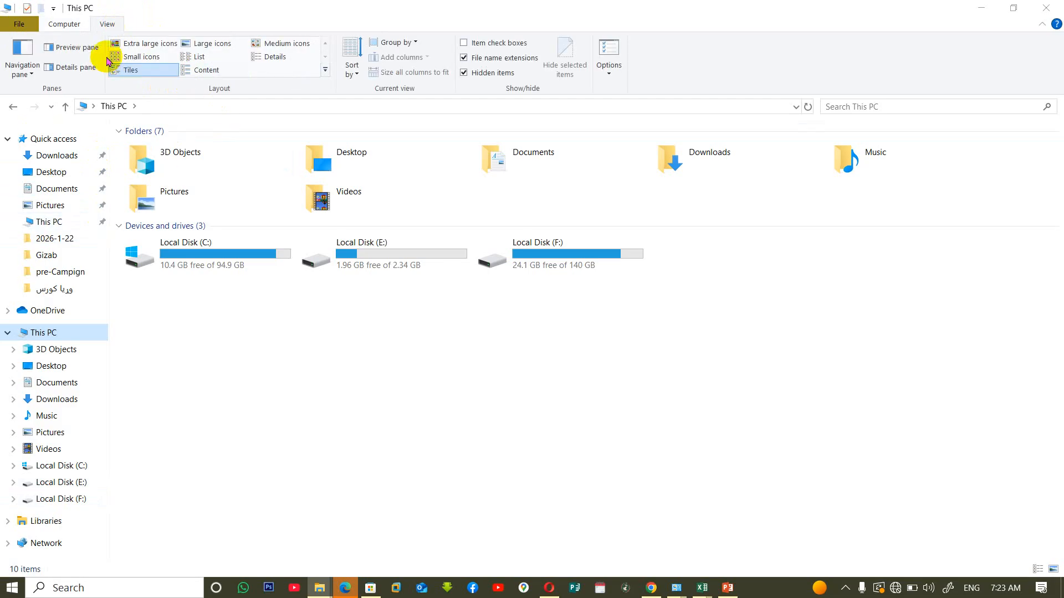
{"action": "left_click", "coordinate": [140, 57]}
{"action": "left_click", "coordinate": [143, 46]}
{"action": "left_click", "coordinate": [189, 45]}
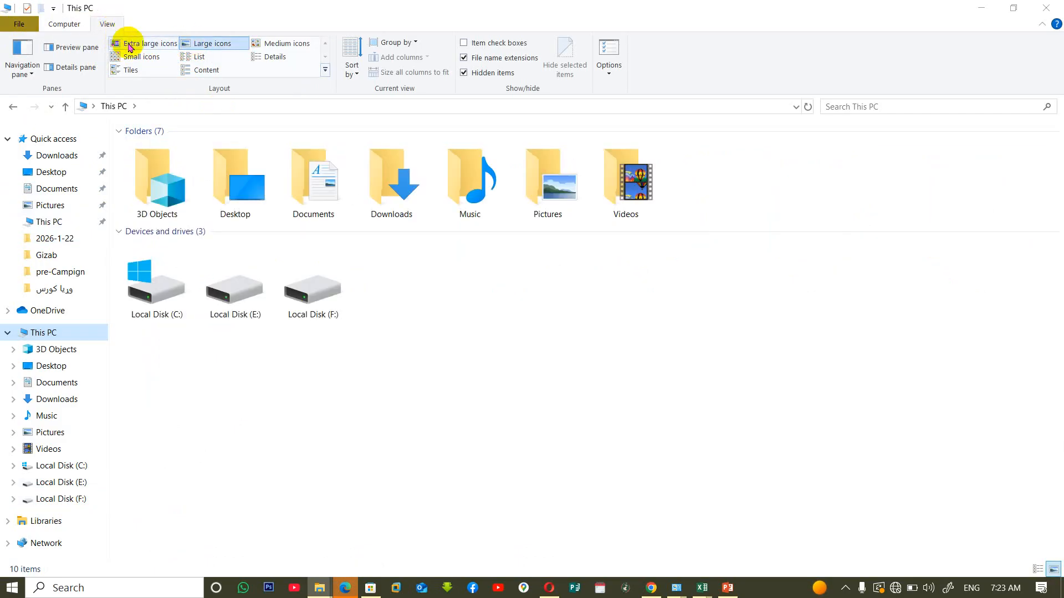
{"action": "left_click", "coordinate": [127, 72]}
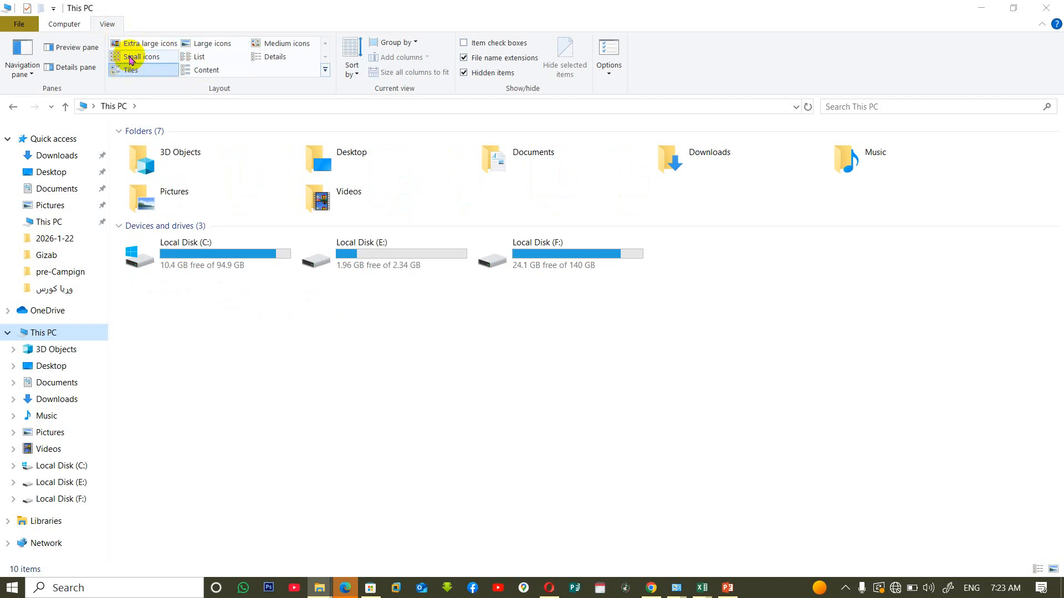
Preview the Extra large icons, List, Content and Details layouts in This PC, and set the layout back to Tiles
{"action": "left_click", "coordinate": [144, 43]}
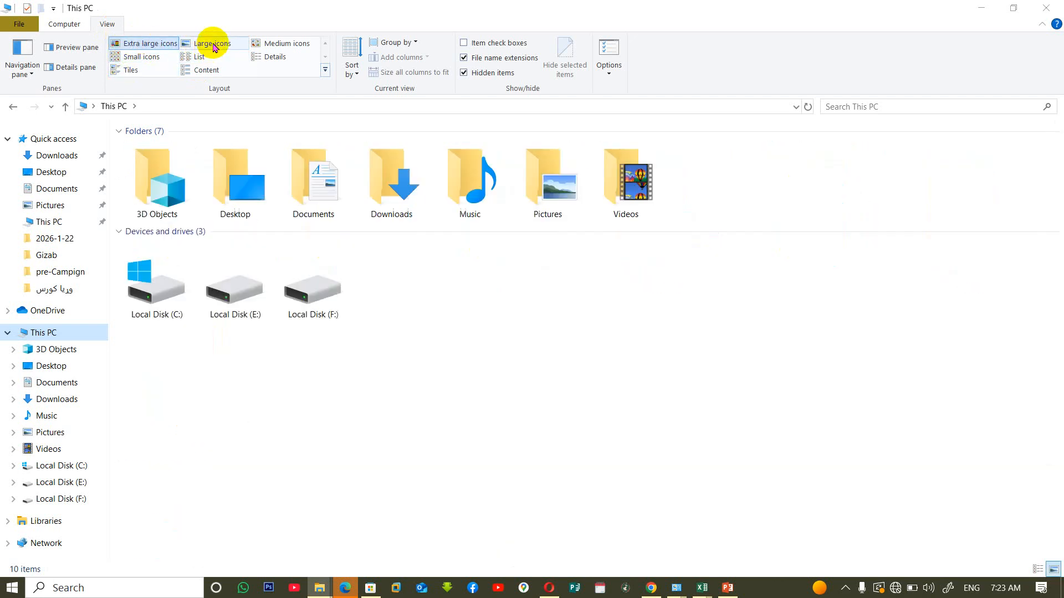
{"action": "left_click", "coordinate": [200, 57]}
{"action": "left_click", "coordinate": [211, 70]}
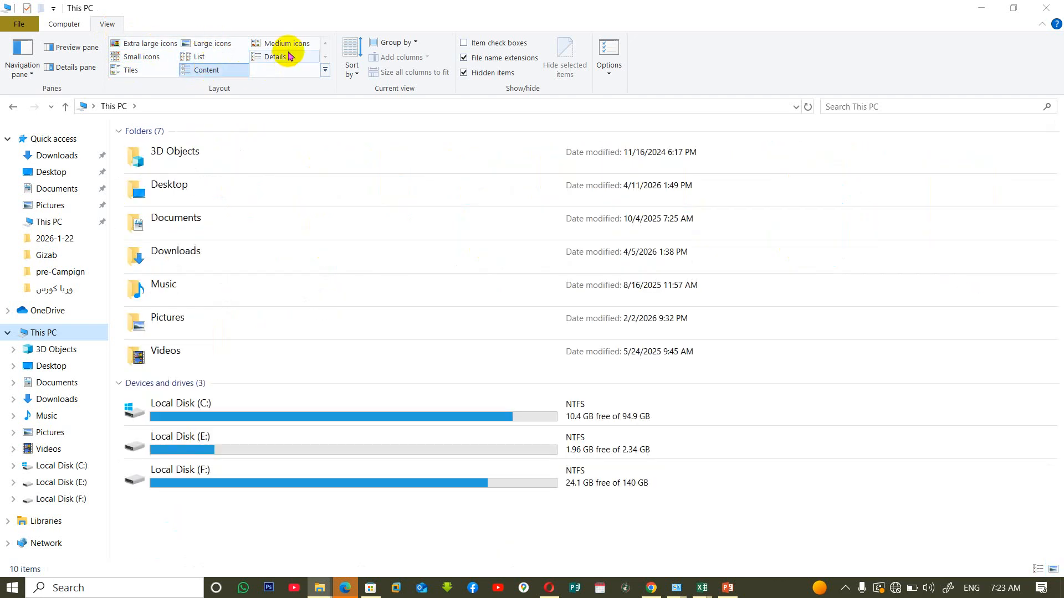
{"action": "left_click", "coordinate": [280, 60]}
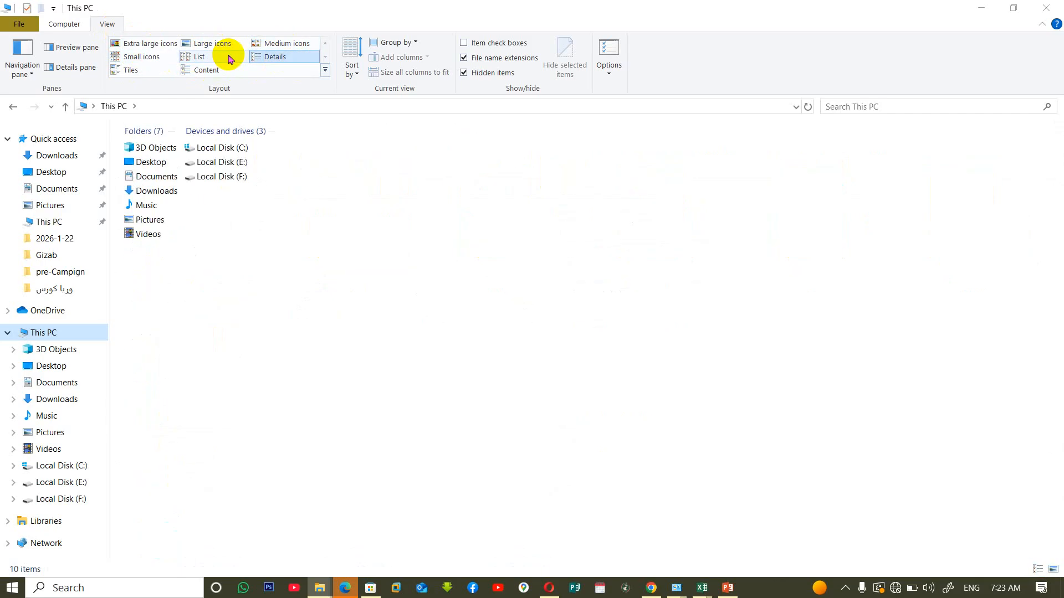
{"action": "left_click", "coordinate": [132, 71]}
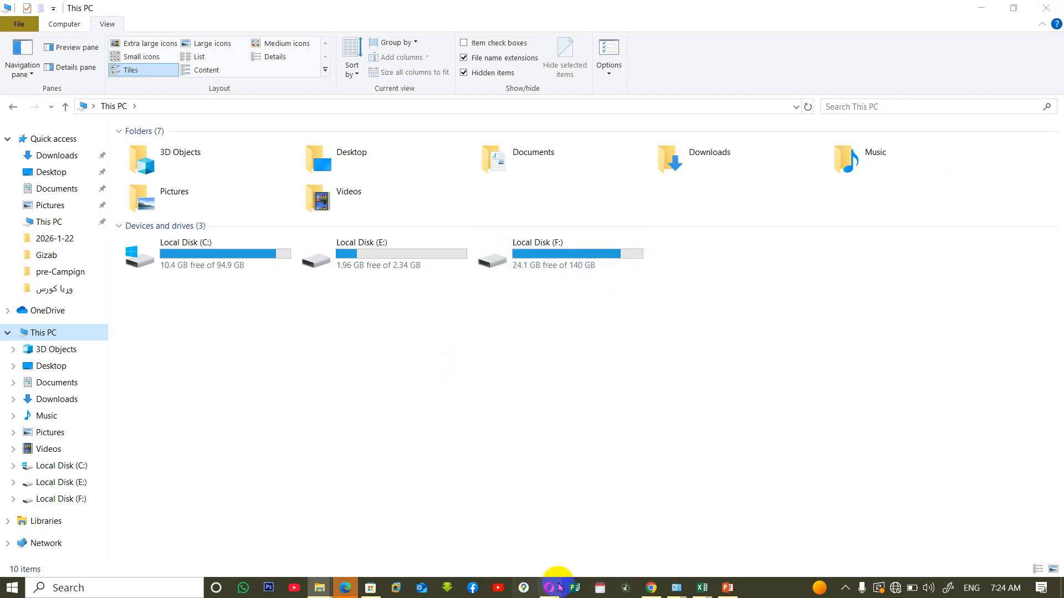
Switch to PowerPoint and close the windows_word_excel_topics (1).pptx presentation
{"action": "left_click", "coordinate": [728, 588]}
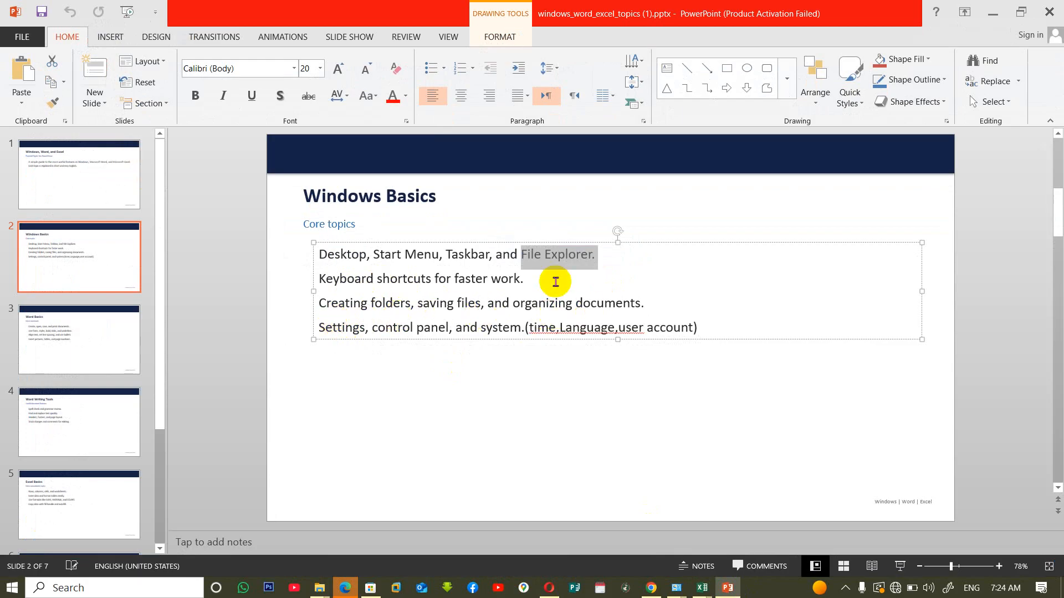
{"action": "left_click", "coordinate": [1049, 12]}
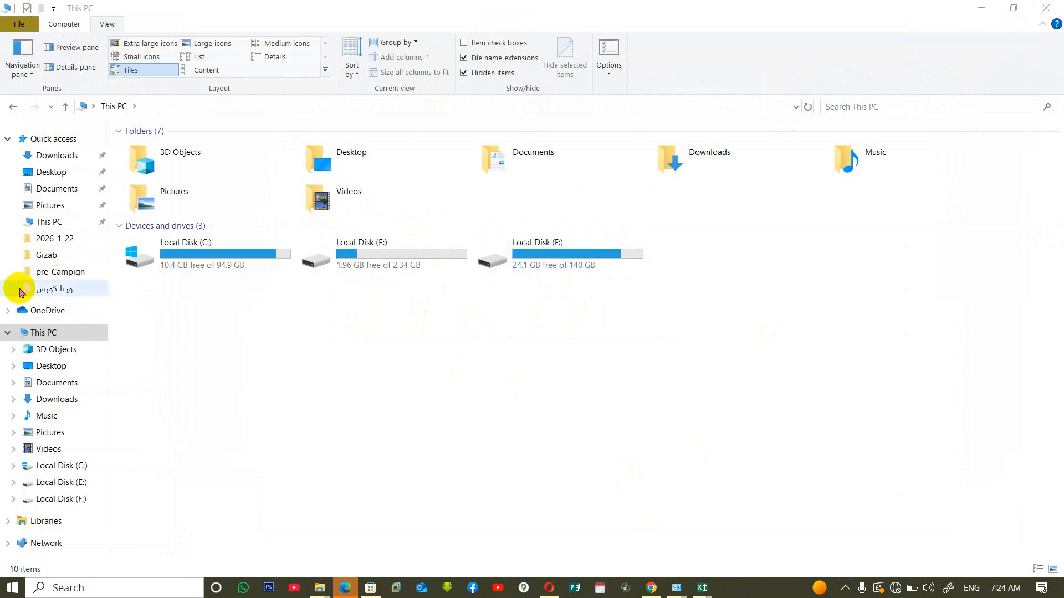
Enlarge the files in the وړیا کورس folder to Medium icons, reopen windows_word_excel_topics (1).pptx without the activation wizard, and minimize it
{"action": "left_click", "coordinate": [49, 289]}
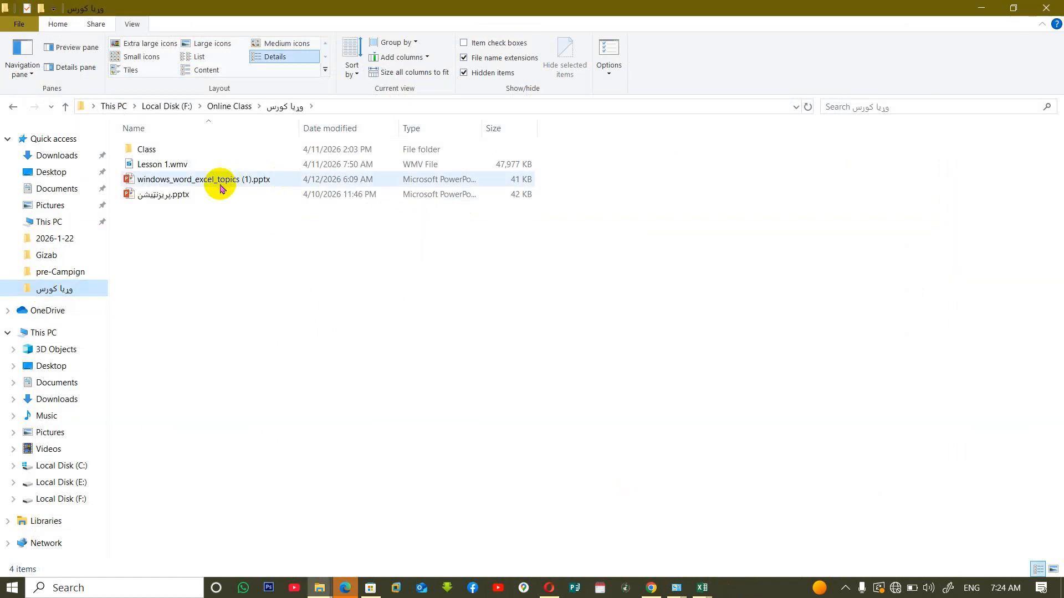
{"action": "scroll", "coordinate": [189, 213], "scroll_direction": "up", "scroll_amount": 4, "text": "ctrl"}
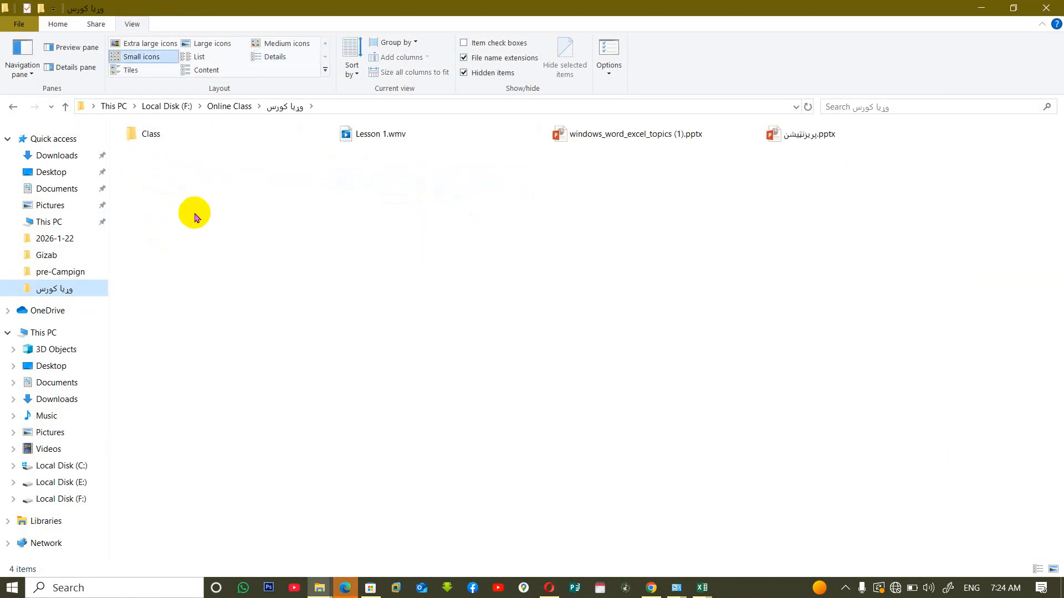
{"action": "double_click", "coordinate": [267, 178]}
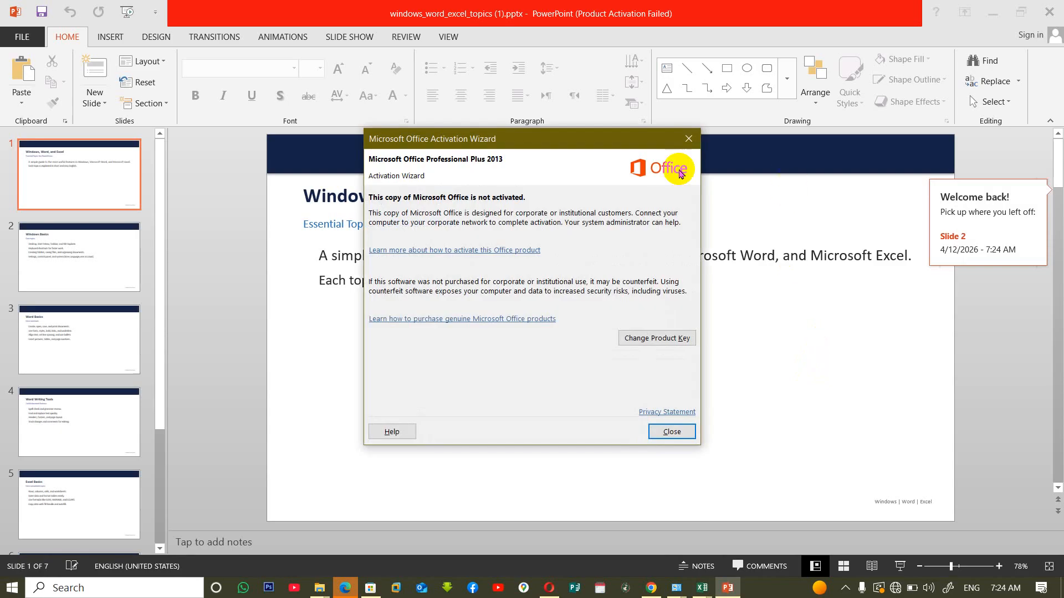
{"action": "left_click", "coordinate": [688, 139]}
{"action": "left_click", "coordinate": [994, 12]}
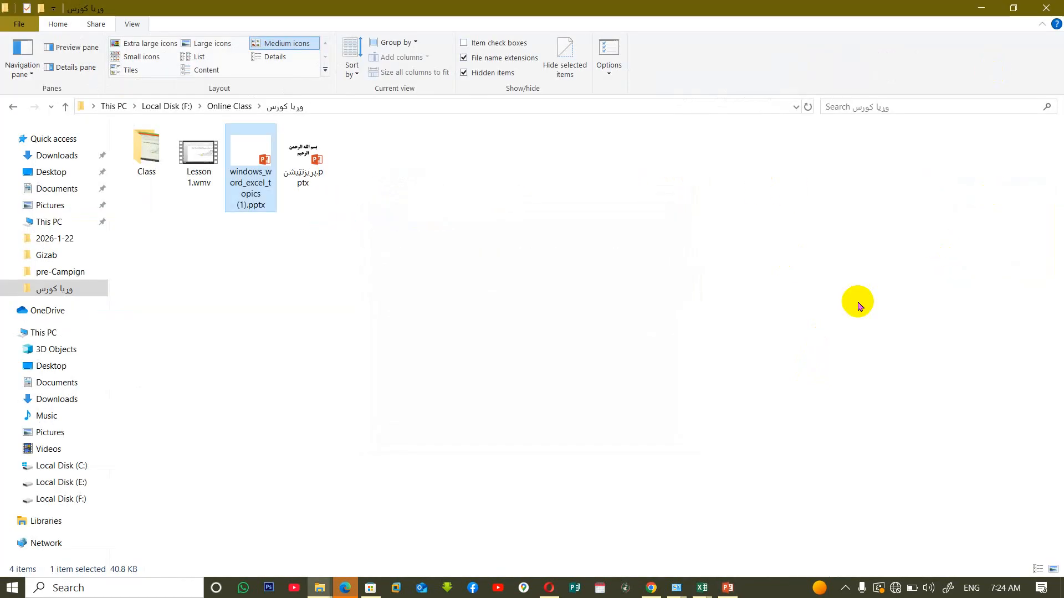
Create a new Microsoft Excel Worksheet on the desktop, keep its default name, and move its icon down beside the wallpaper's HTML line
{"action": "key", "text": "super+d"}
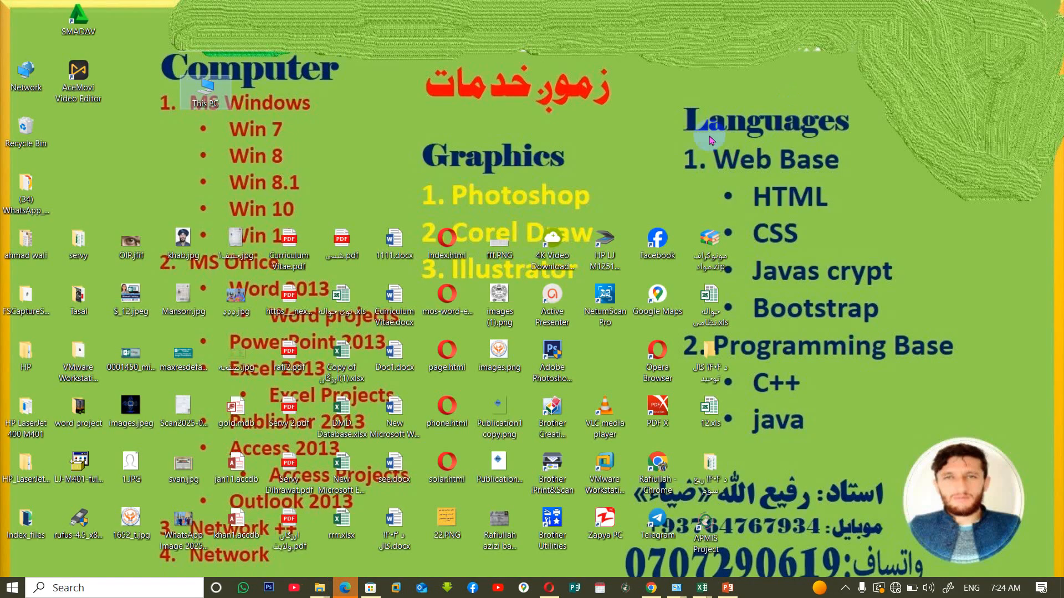
{"action": "right_click", "coordinate": [723, 75]}
{"action": "left_click", "coordinate": [576, 99]}
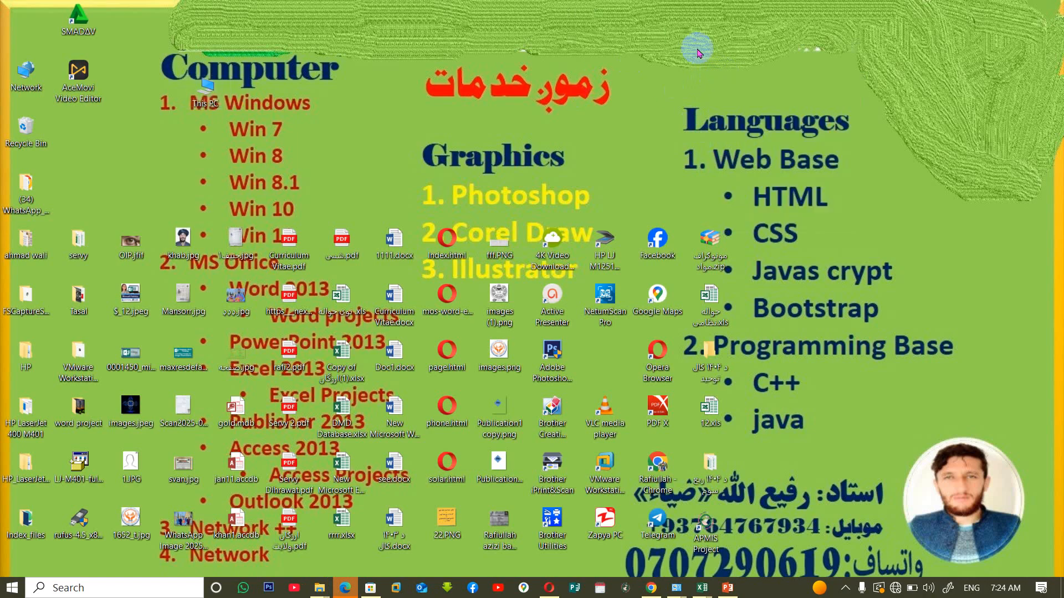
{"action": "right_click", "coordinate": [870, 59]}
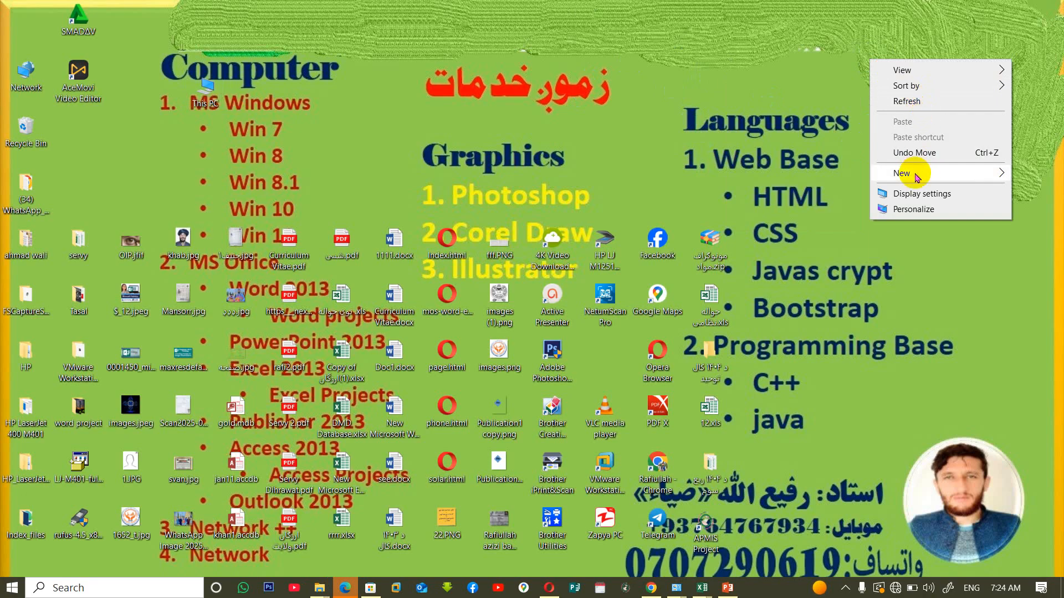
{"action": "mouse_move", "coordinate": [915, 173]}
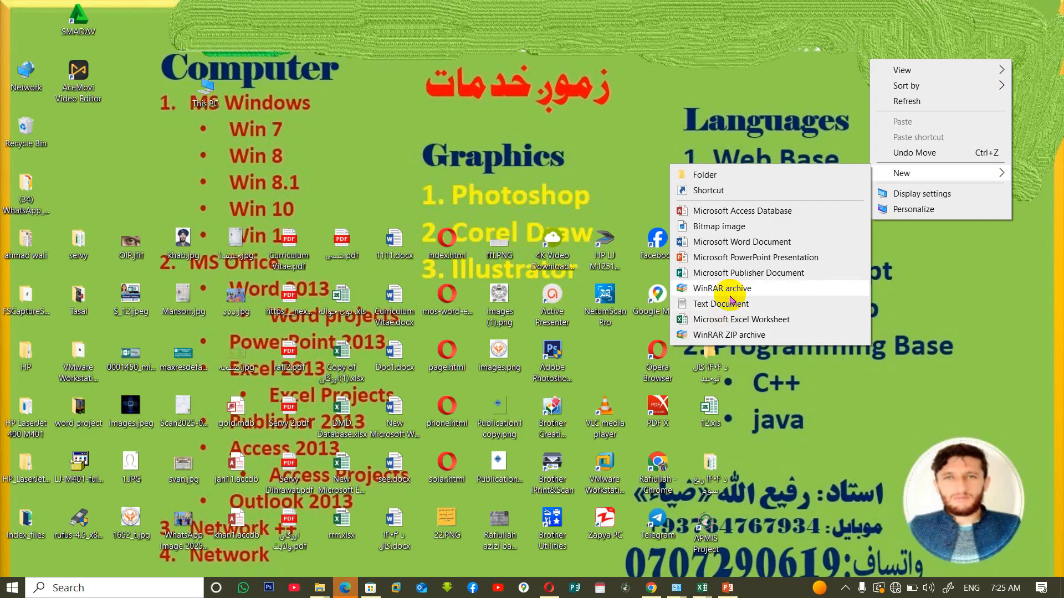
{"action": "left_click", "coordinate": [755, 323]}
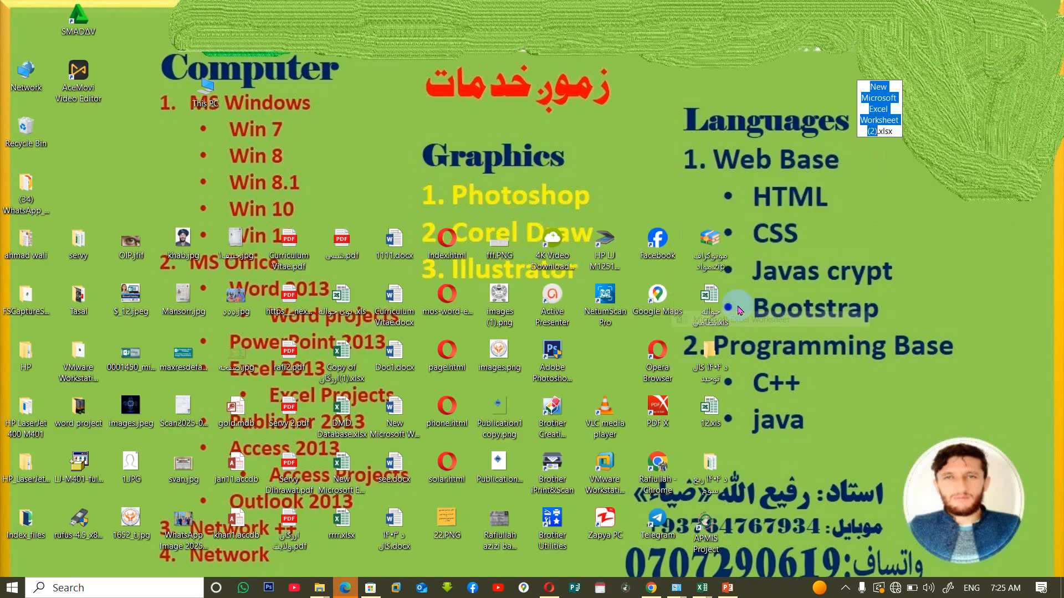
{"action": "left_click", "coordinate": [893, 68]}
{"action": "left_click_drag", "start_coordinate": [882, 76], "coordinate": [885, 180]}
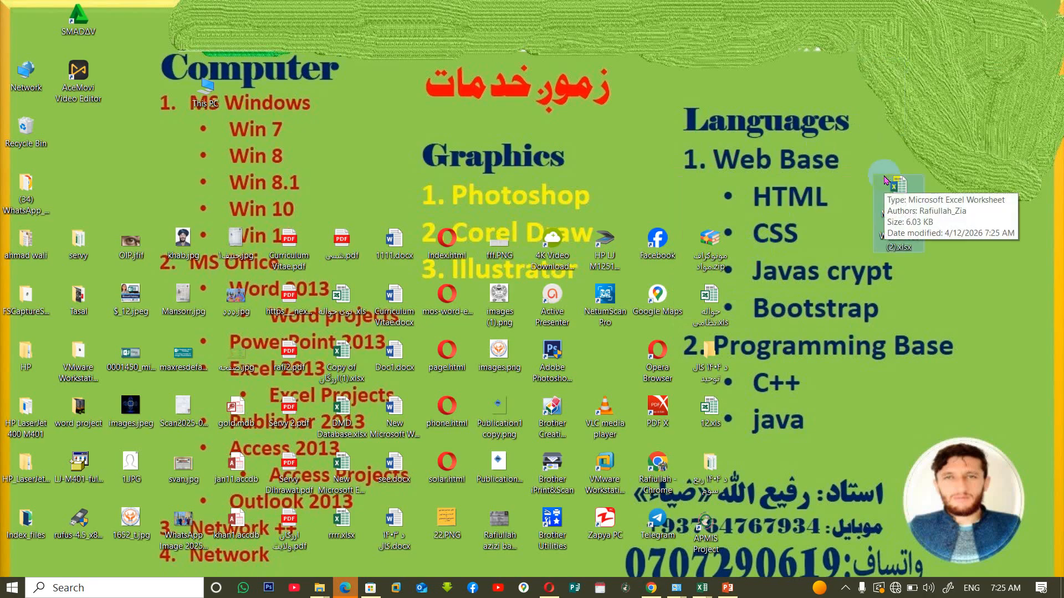
Launch Word from the Run dialog with the winword command
{"action": "left_click", "coordinate": [741, 134]}
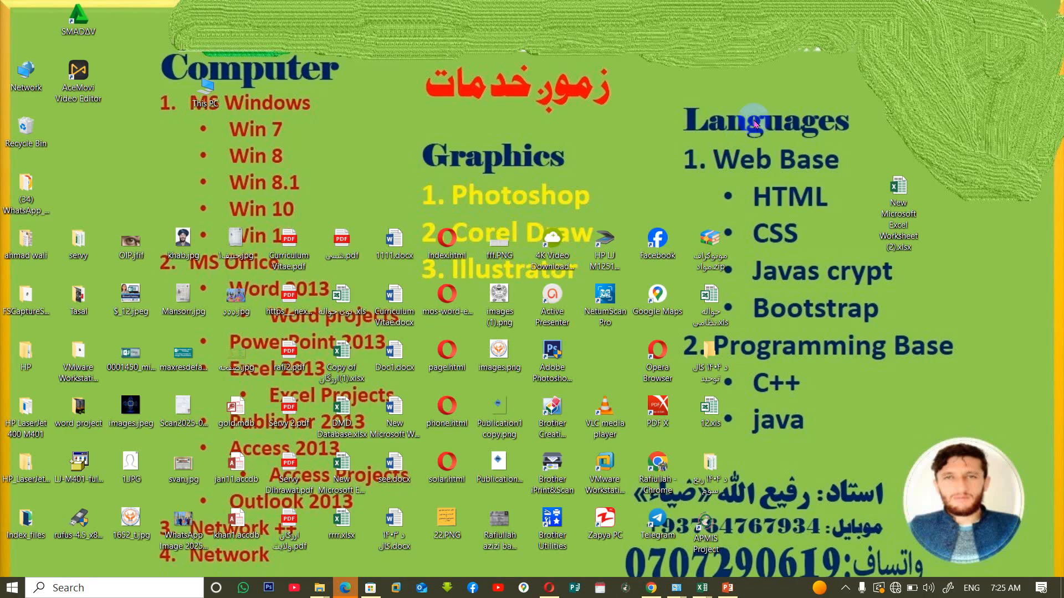
{"action": "key", "text": "super+r"}
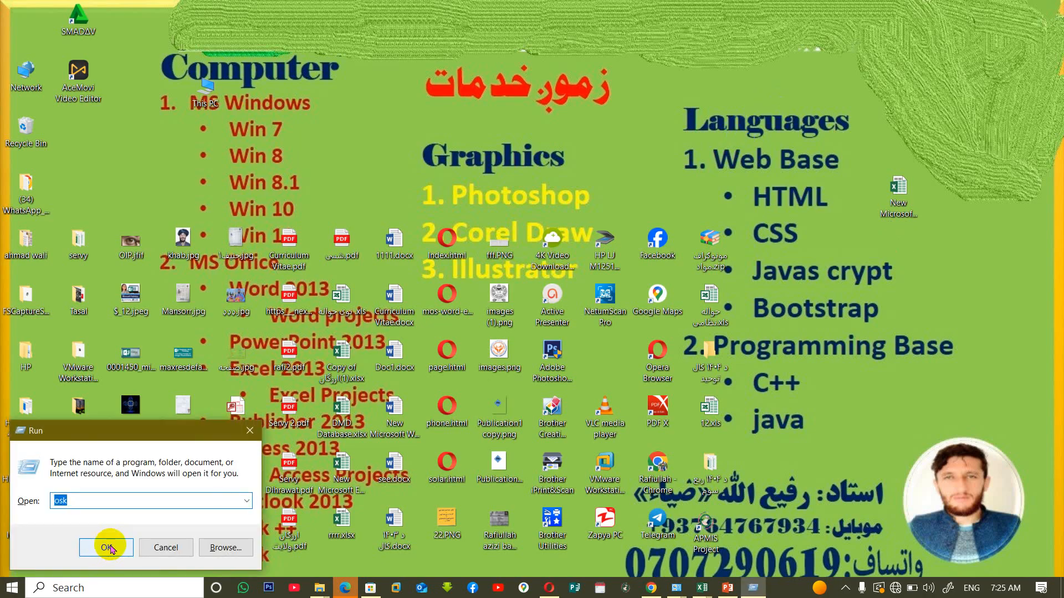
{"action": "type", "text": "w"}
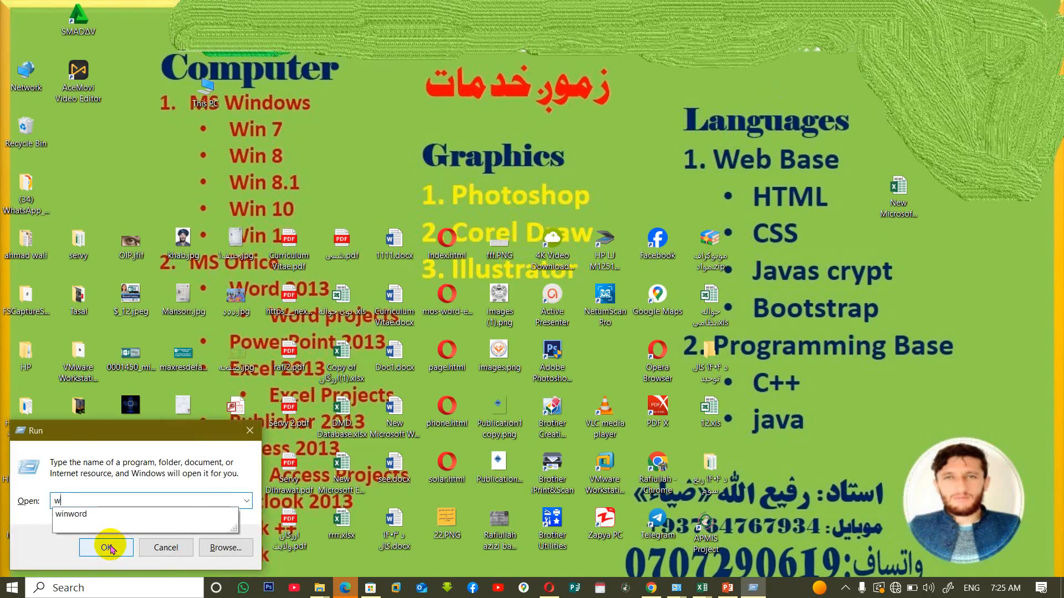
{"action": "type", "text": "indow"}
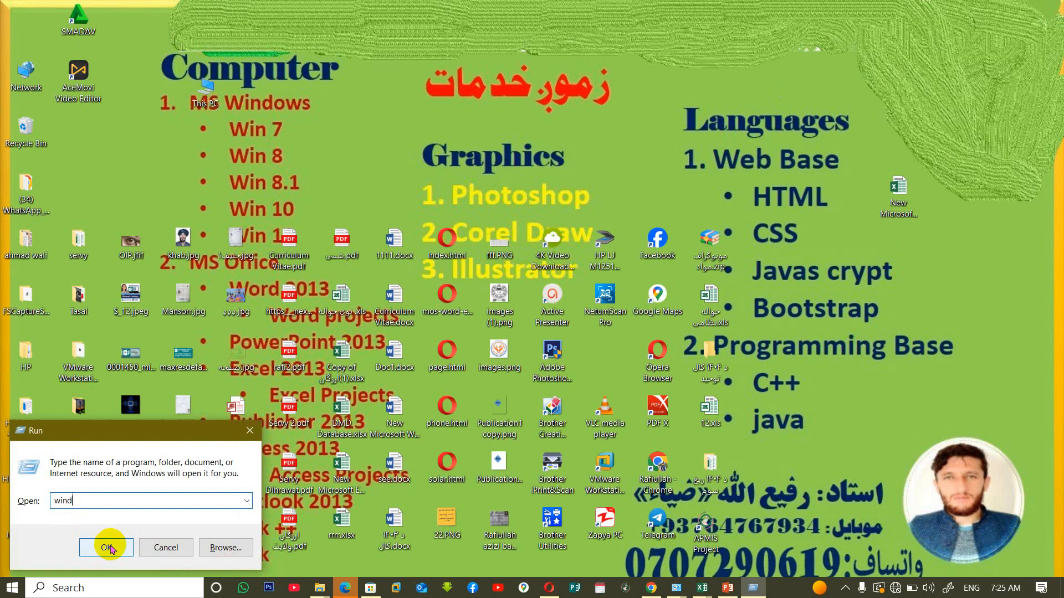
{"action": "key", "text": "BackSpace"}
{"action": "type", "text": "wr"}
{"action": "key", "text": "BackSpace"}
{"action": "left_click", "coordinate": [109, 548]}
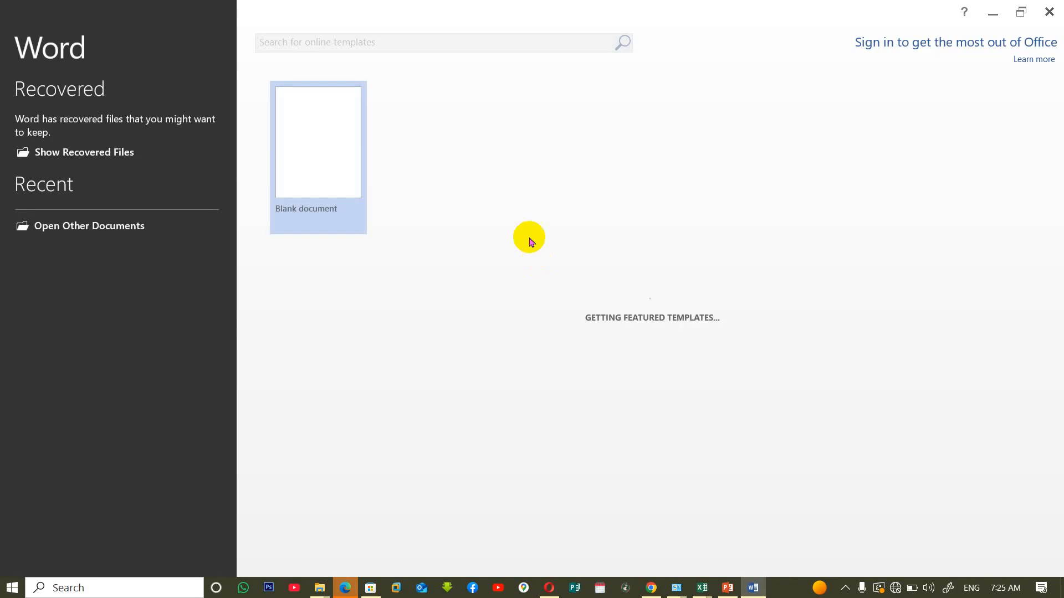
Create a blank document, dismiss the activation wizard, and enter the sample text "Alsdfkja;skdfh;askldjf;kasdf;aksd"
{"action": "left_click", "coordinate": [317, 156]}
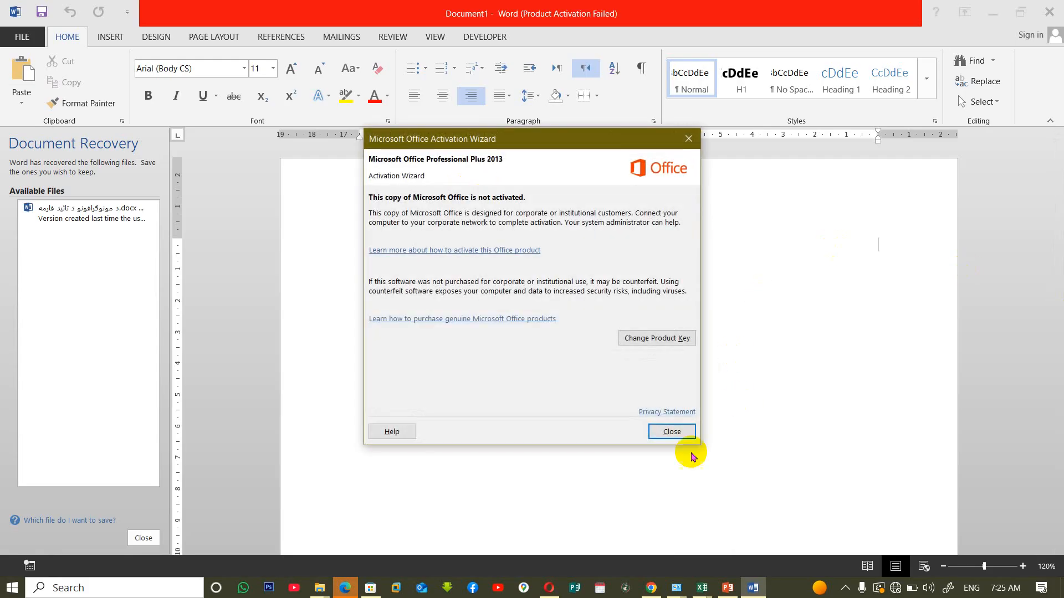
{"action": "left_click", "coordinate": [672, 431]}
{"action": "type", "text": "Alsdfkja;skdfh;askldjf;kasdf;aksd"}
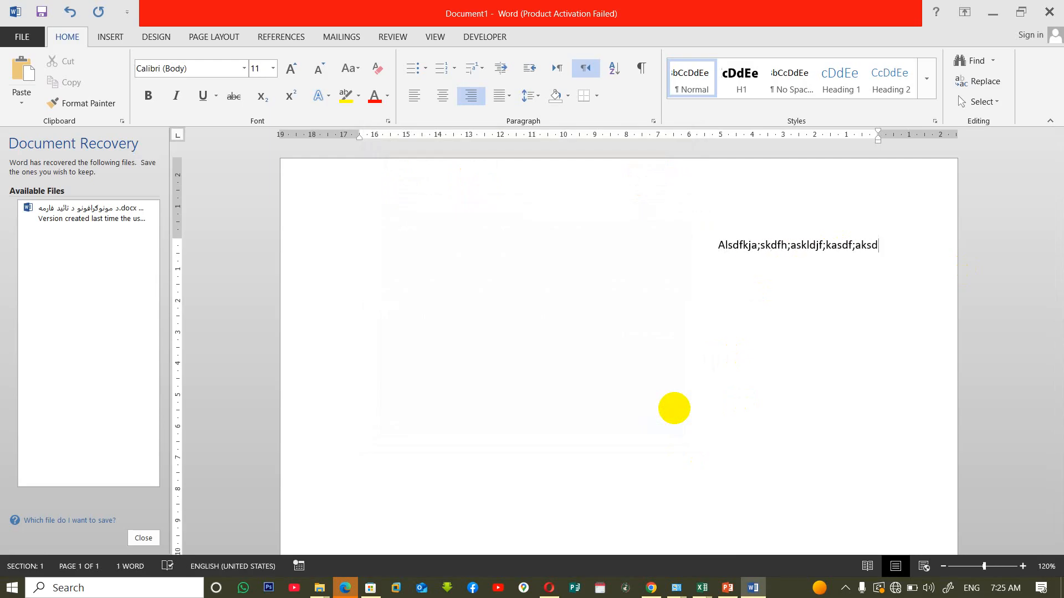
Start saving the document to a browsed folder on the computer and reposition the Save As dialog nearer the screen's centre
{"action": "left_click", "coordinate": [23, 37]}
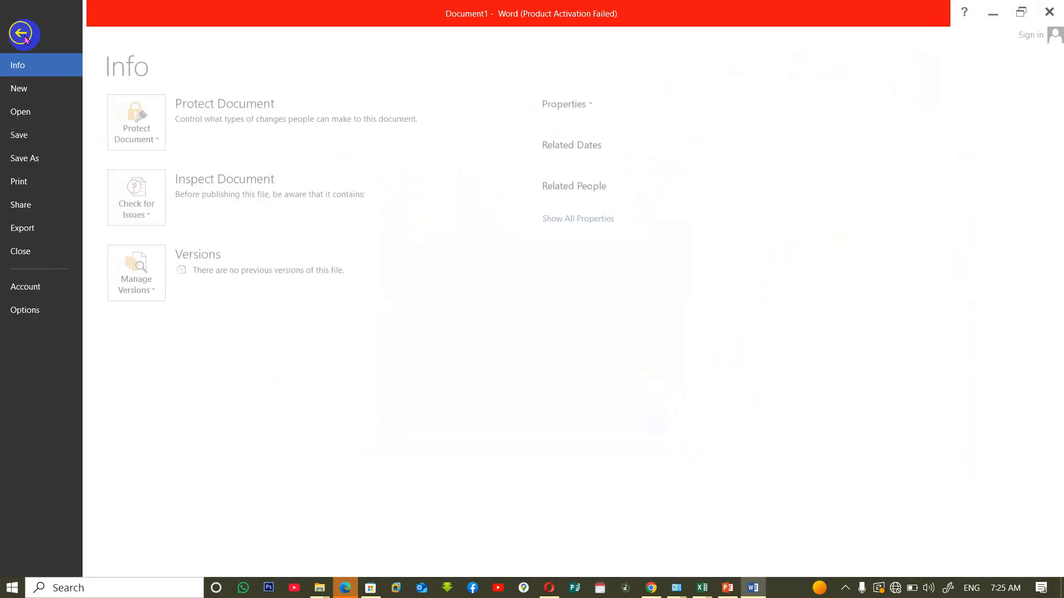
{"action": "left_click", "coordinate": [27, 136]}
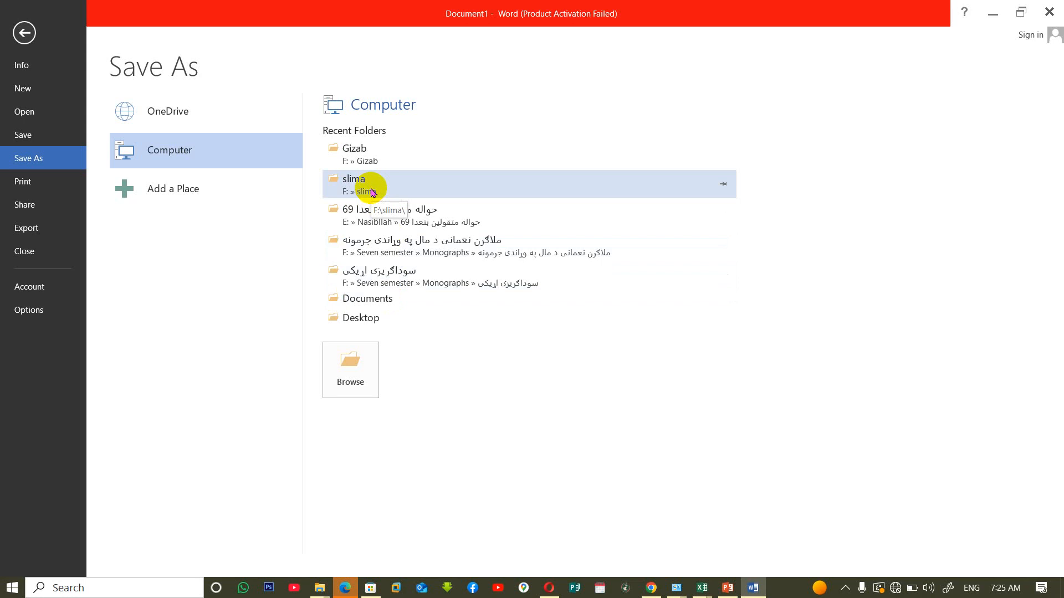
{"action": "left_click", "coordinate": [349, 359]}
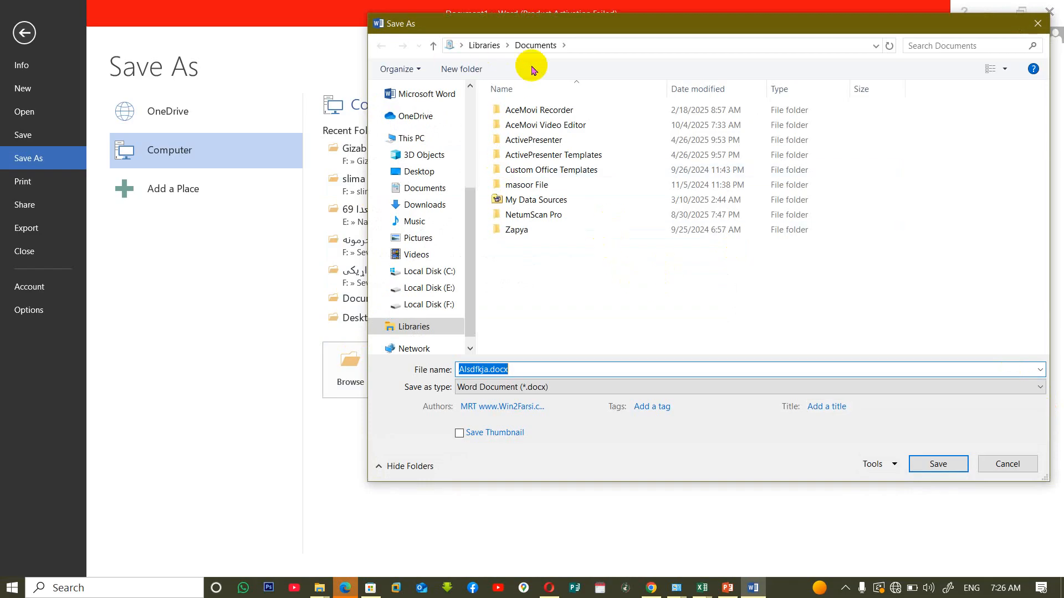
{"action": "left_click_drag", "start_coordinate": [736, 31], "coordinate": [639, 38]}
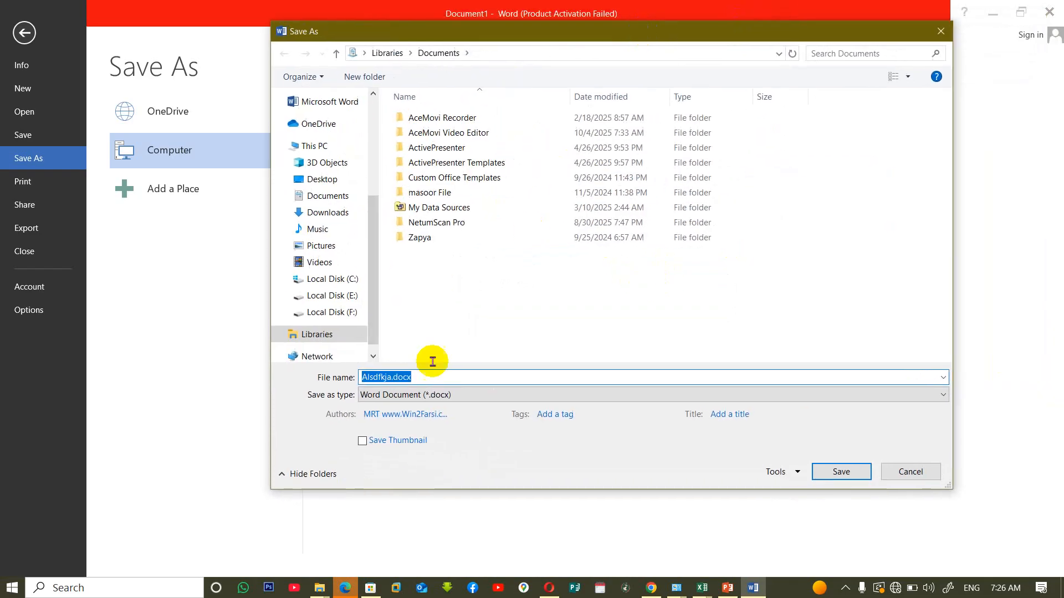
Browse the drives and the Music folder as save locations, and settle on Local Disk (E:)
{"action": "left_click", "coordinate": [320, 314]}
{"action": "left_click", "coordinate": [331, 295]}
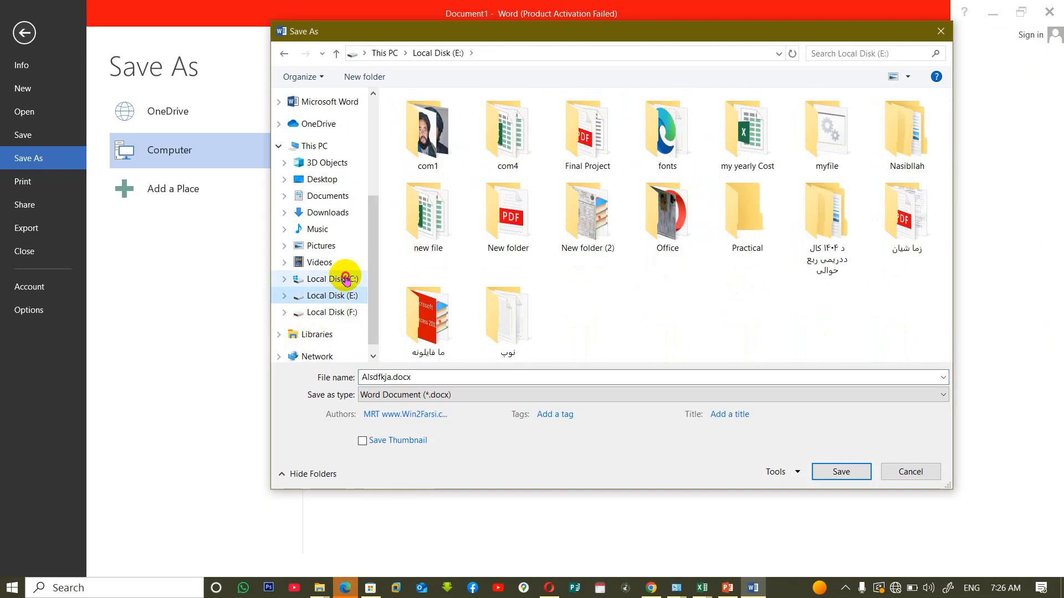
{"action": "left_click", "coordinate": [340, 279]}
{"action": "left_click", "coordinate": [321, 179]}
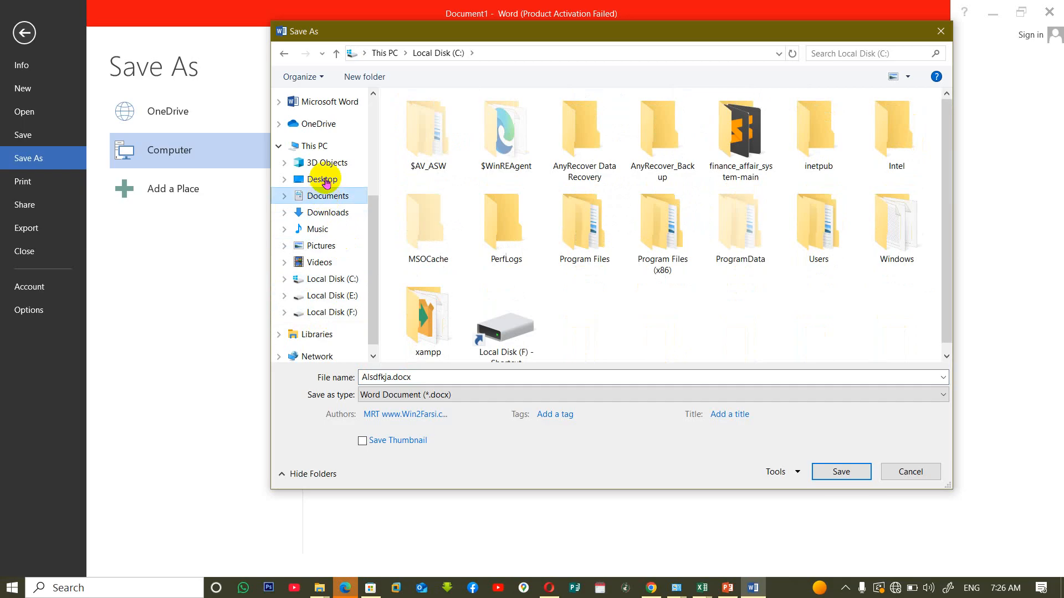
{"action": "left_click", "coordinate": [326, 227]}
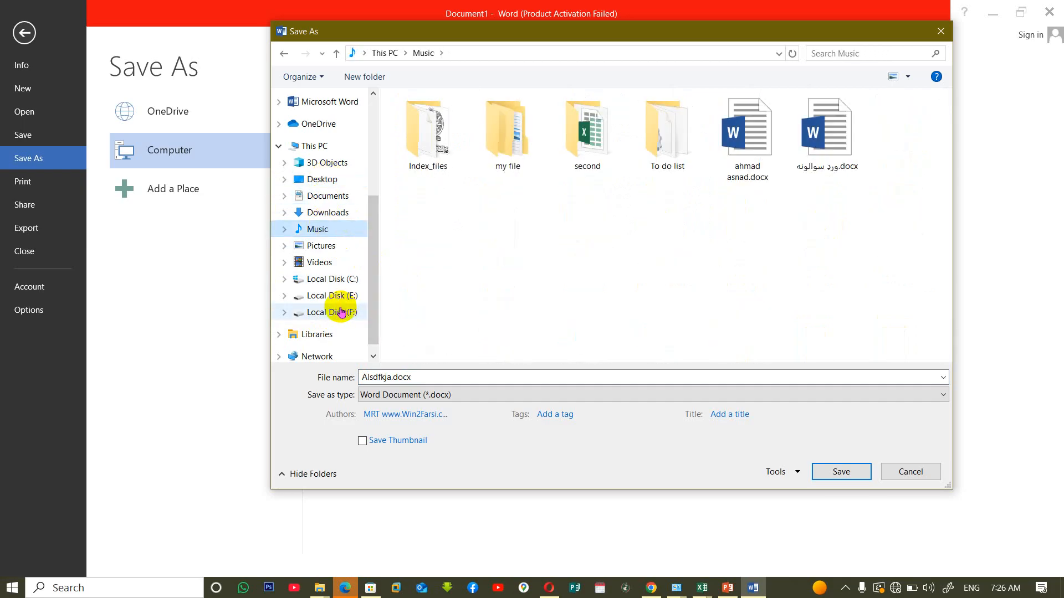
{"action": "left_click", "coordinate": [339, 280]}
{"action": "left_click", "coordinate": [332, 295]}
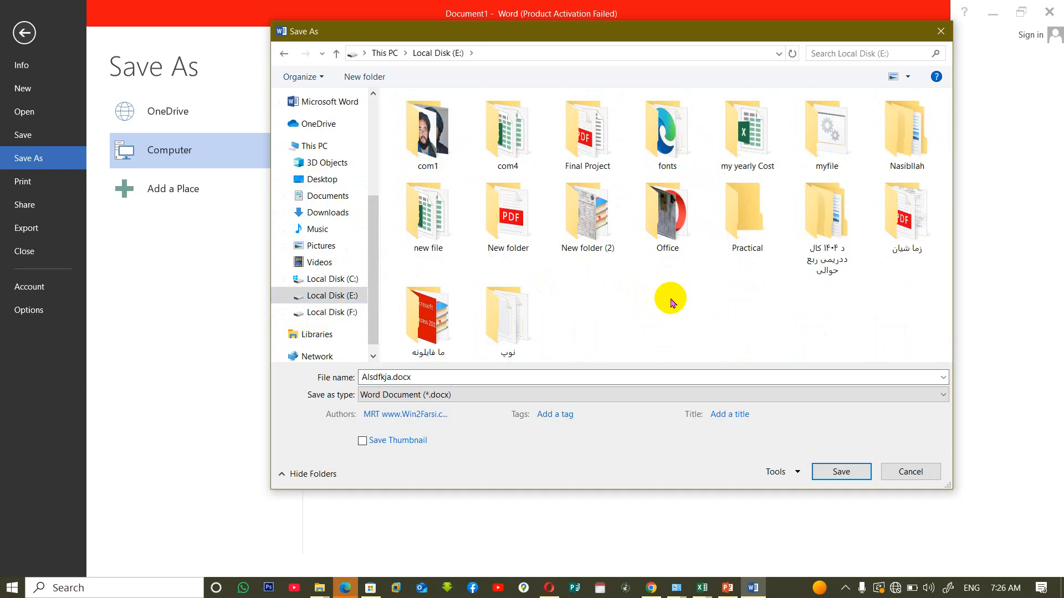
{"action": "right_click", "coordinate": [608, 279]}
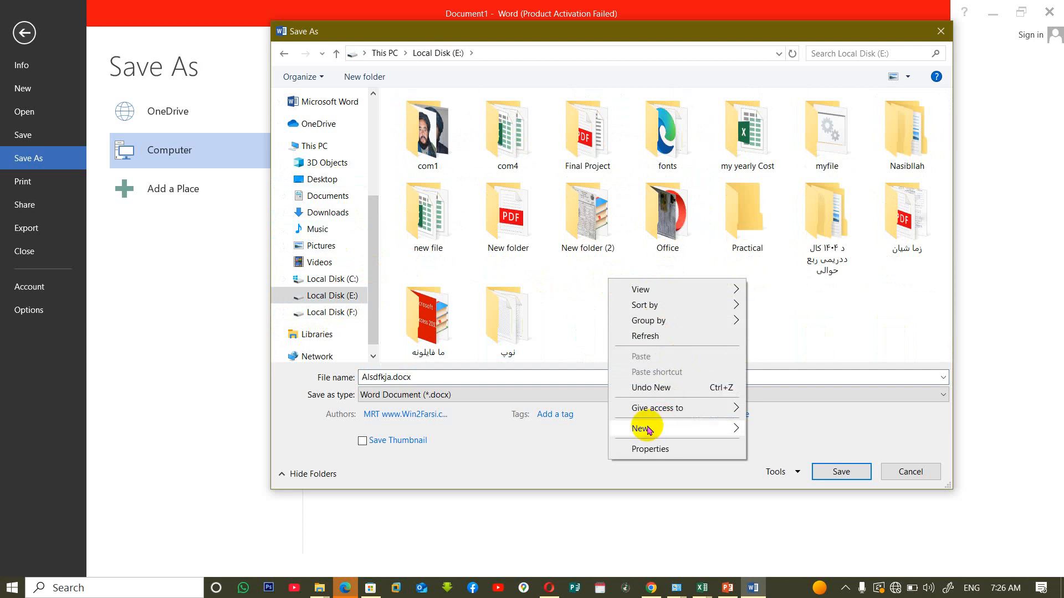
{"action": "mouse_move", "coordinate": [648, 430]}
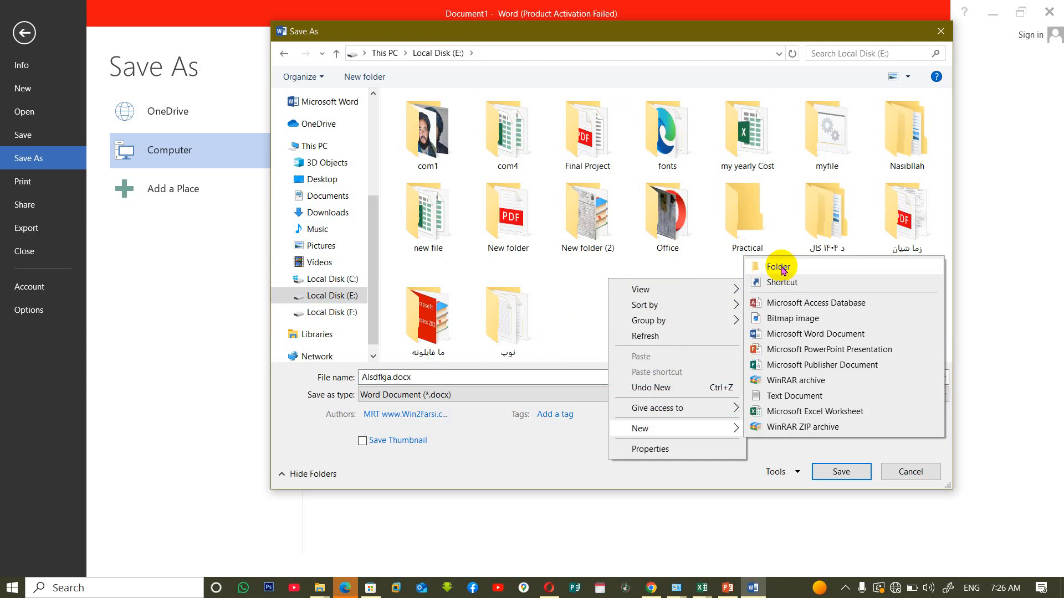
{"action": "left_click", "coordinate": [592, 300]}
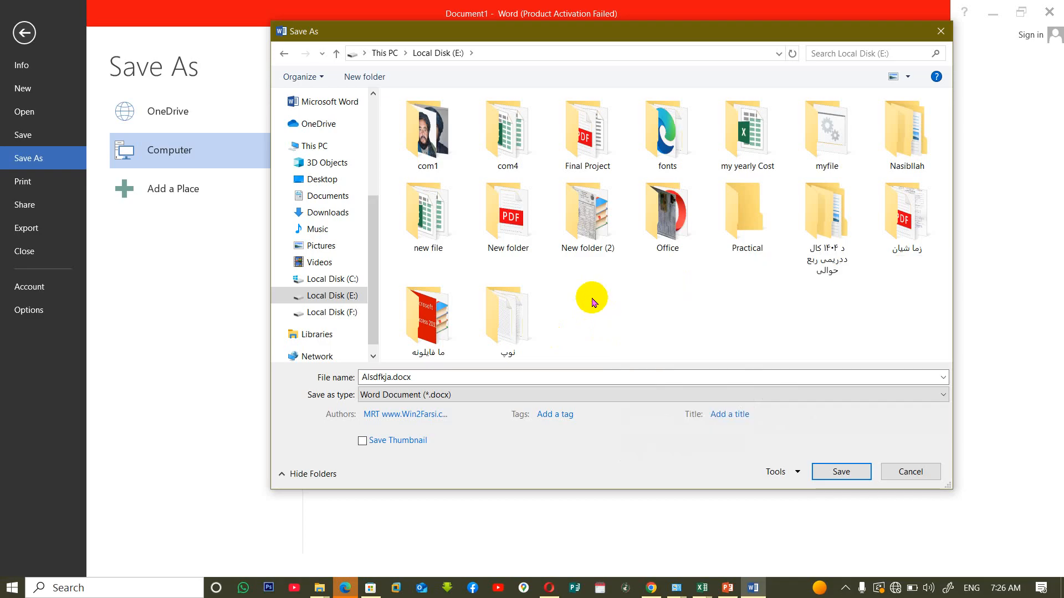
Create a new folder in Local Disk (E:) and keep its default name
{"action": "left_click", "coordinate": [362, 77]}
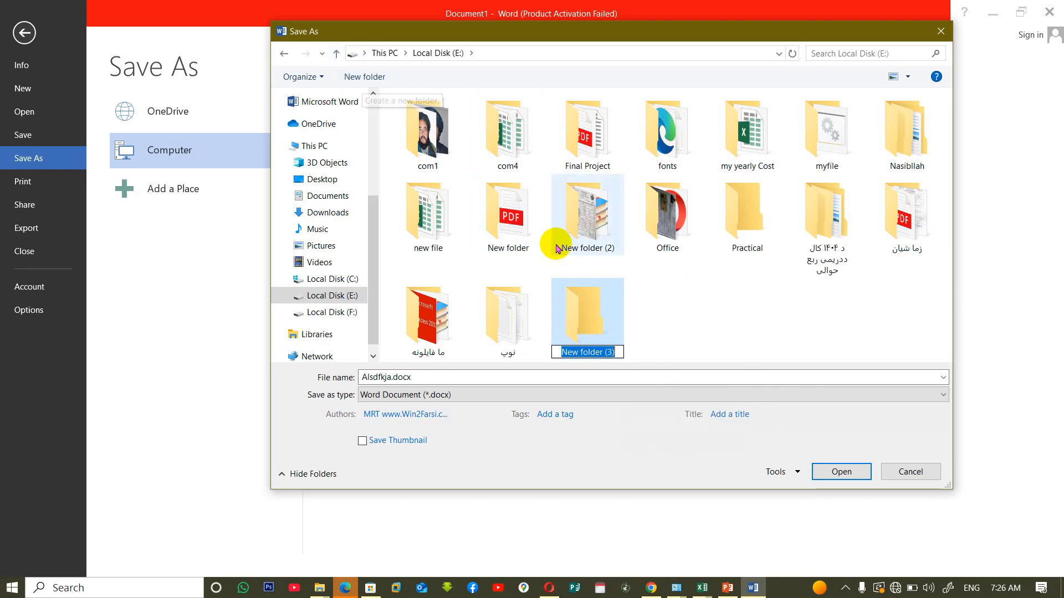
{"action": "left_click", "coordinate": [596, 329]}
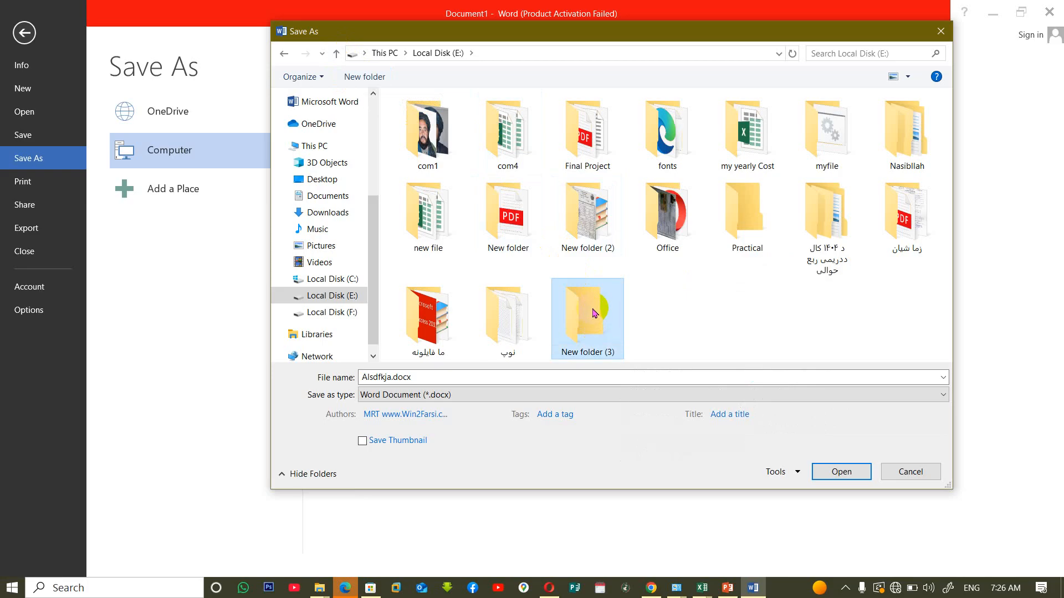
{"action": "left_click", "coordinate": [700, 290]}
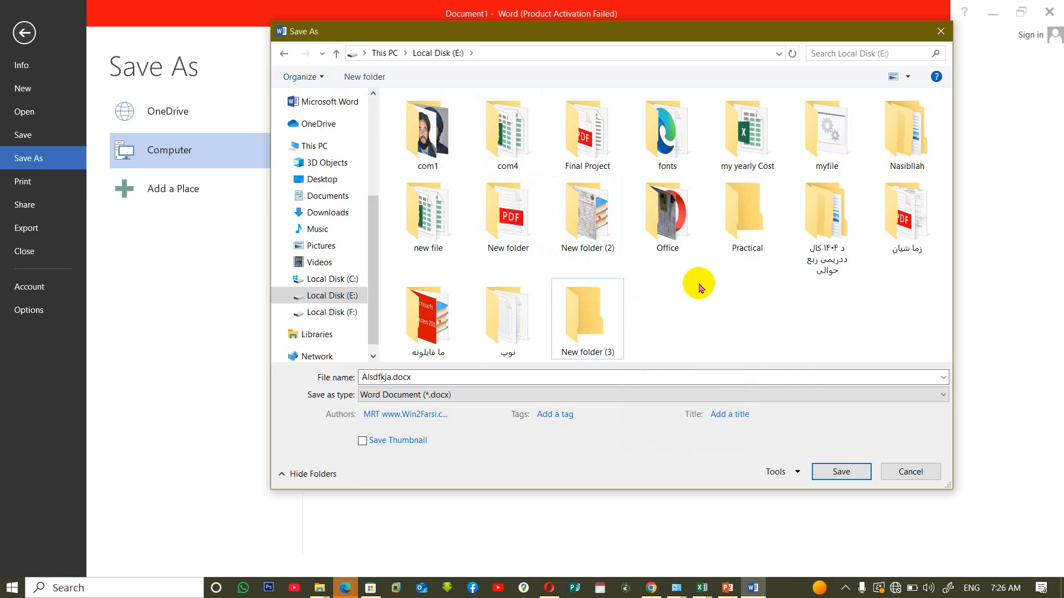
Create another folder named hhhh in Local Disk (E:) and open it as the save location
{"action": "key", "text": "ctrl+shift+n"}
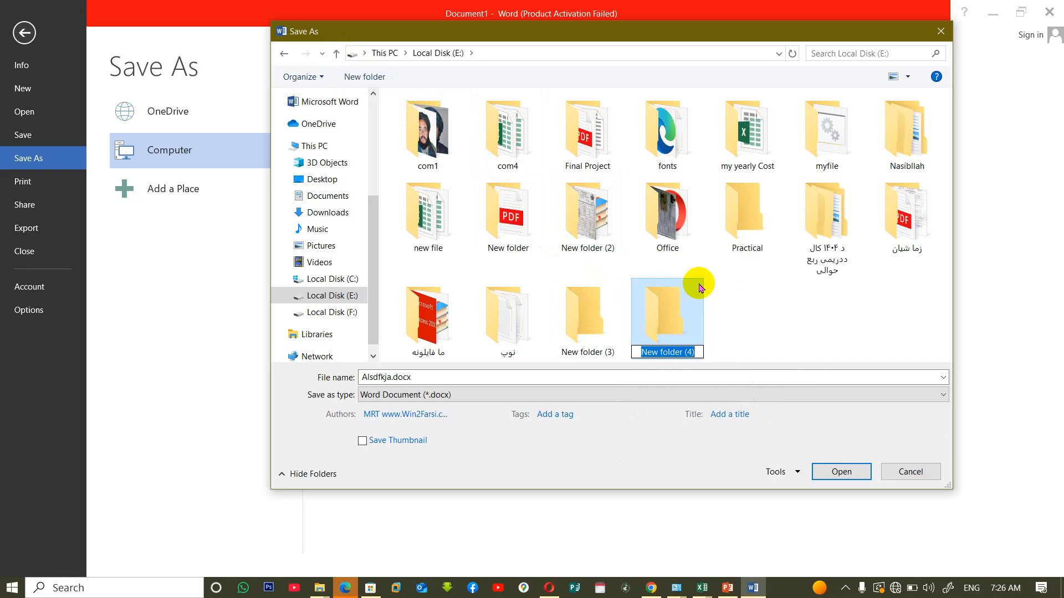
{"action": "type", "text": "hhhh"}
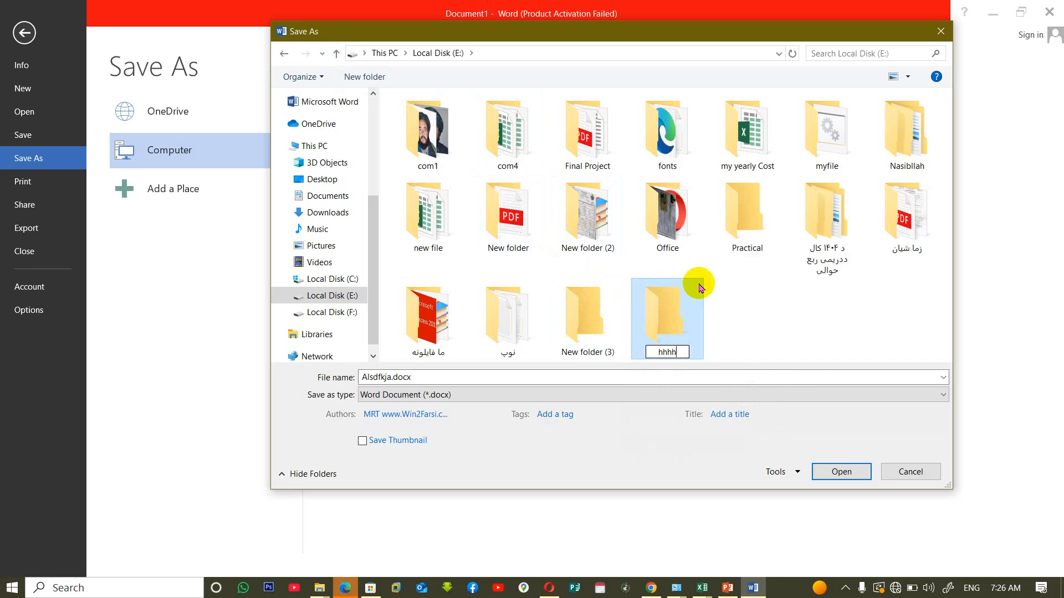
{"action": "key", "text": "Return"}
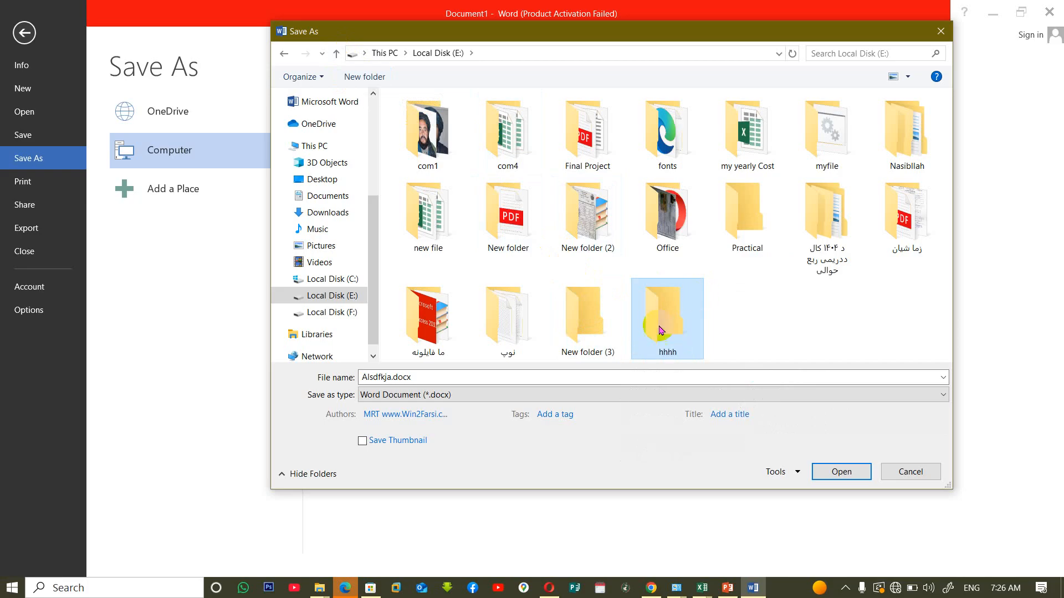
{"action": "double_click", "coordinate": [659, 329]}
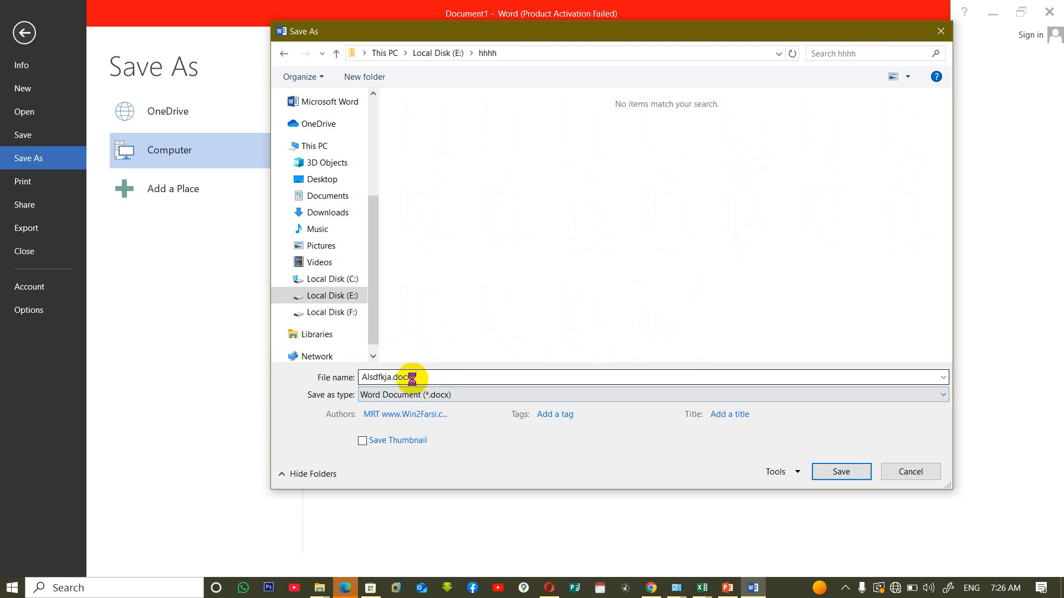
Save the document as rrr in the hhhh folder and close Word
{"action": "left_click", "coordinate": [434, 377]}
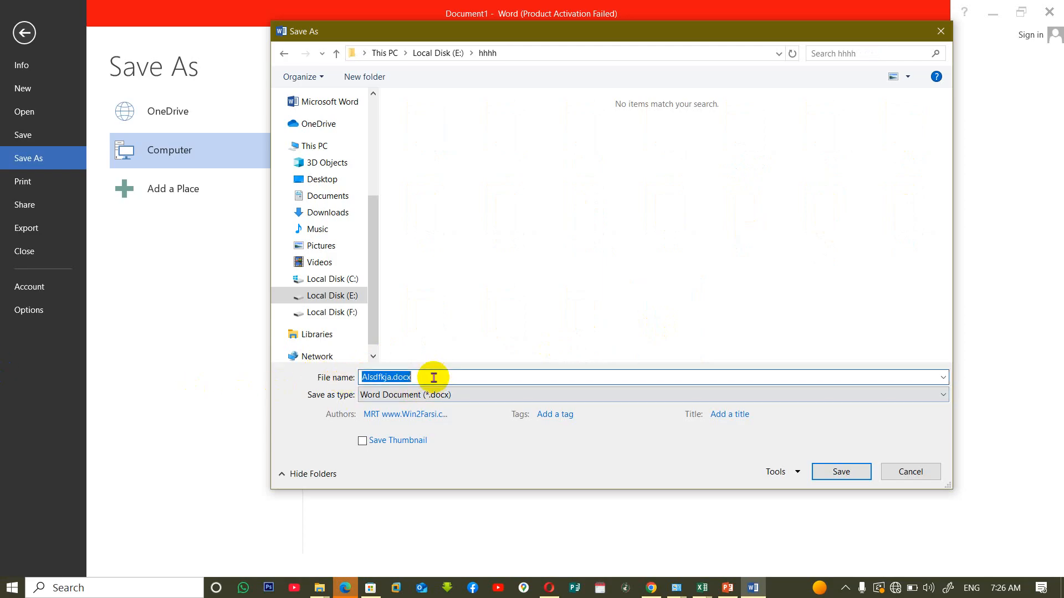
{"action": "type", "text": "rrr"}
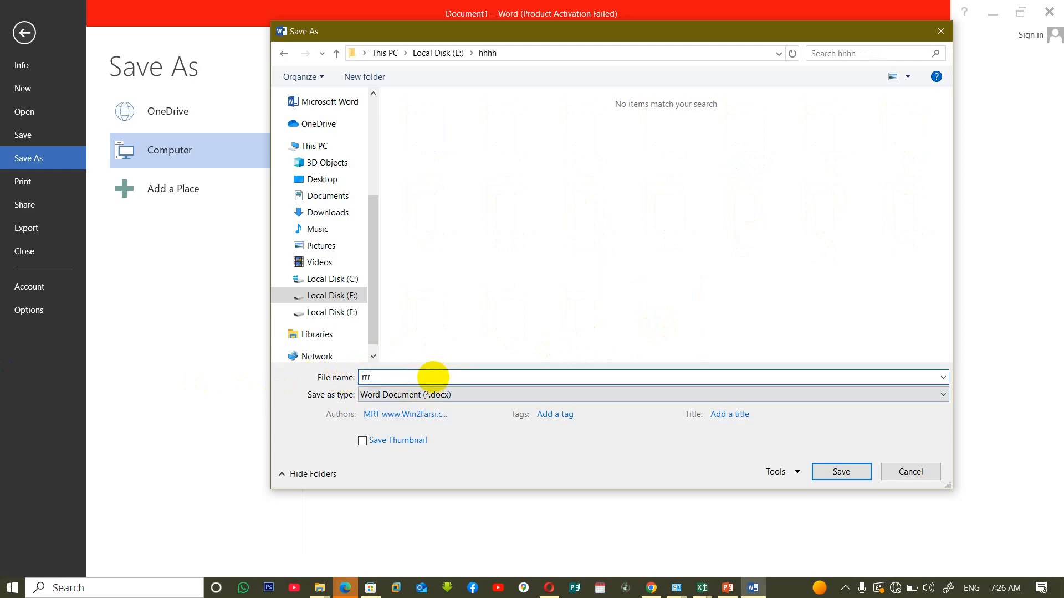
{"action": "key", "text": "Return"}
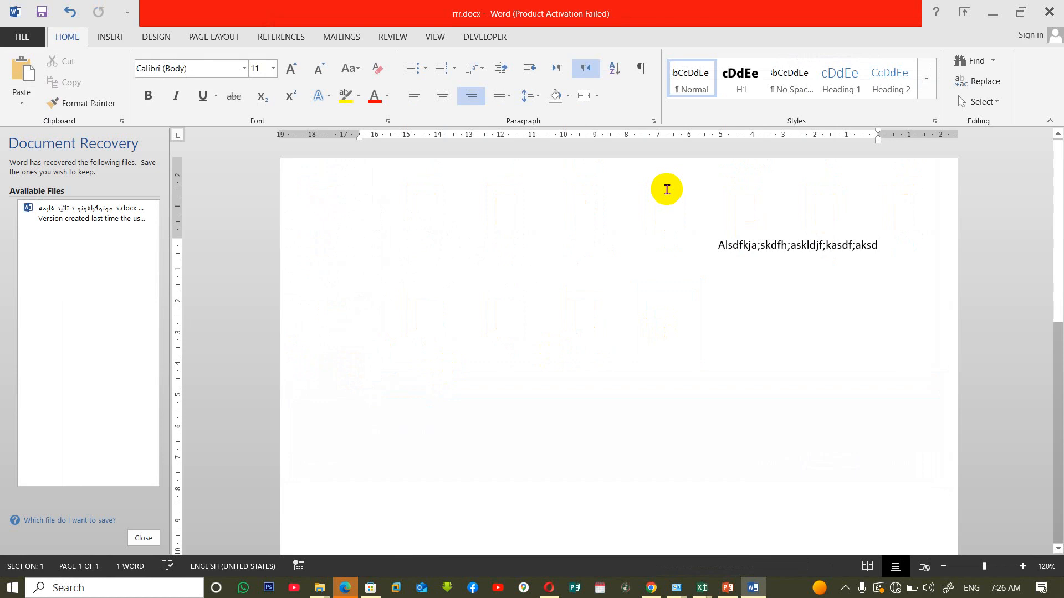
{"action": "left_click", "coordinate": [1049, 12]}
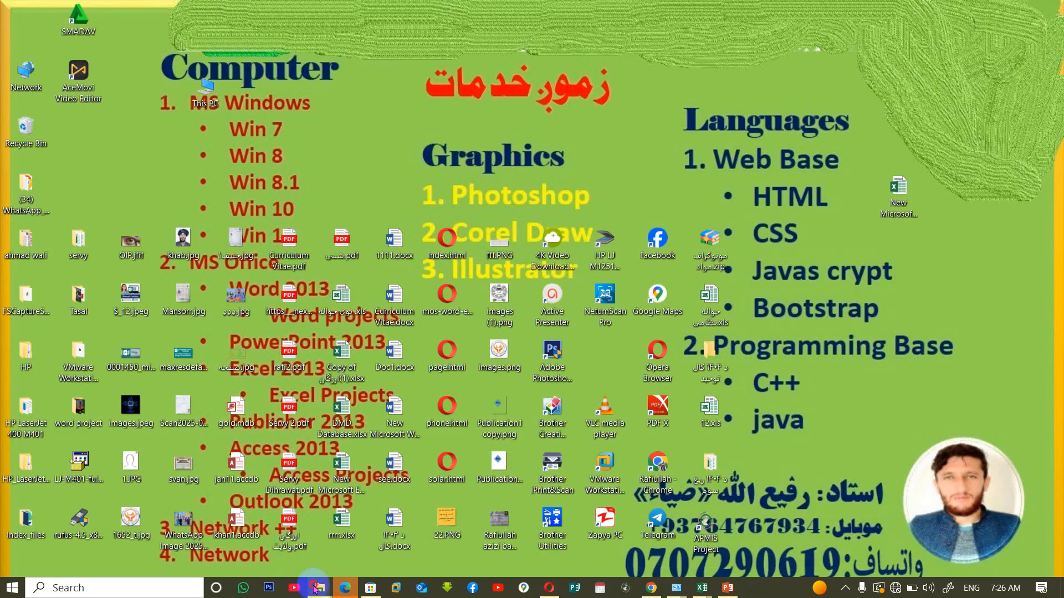
Check the saved rrr.docx in the hhhh folder on Local Disk (E:), enlarging its icon, and close File Explorer
{"action": "double_click", "coordinate": [201, 99]}
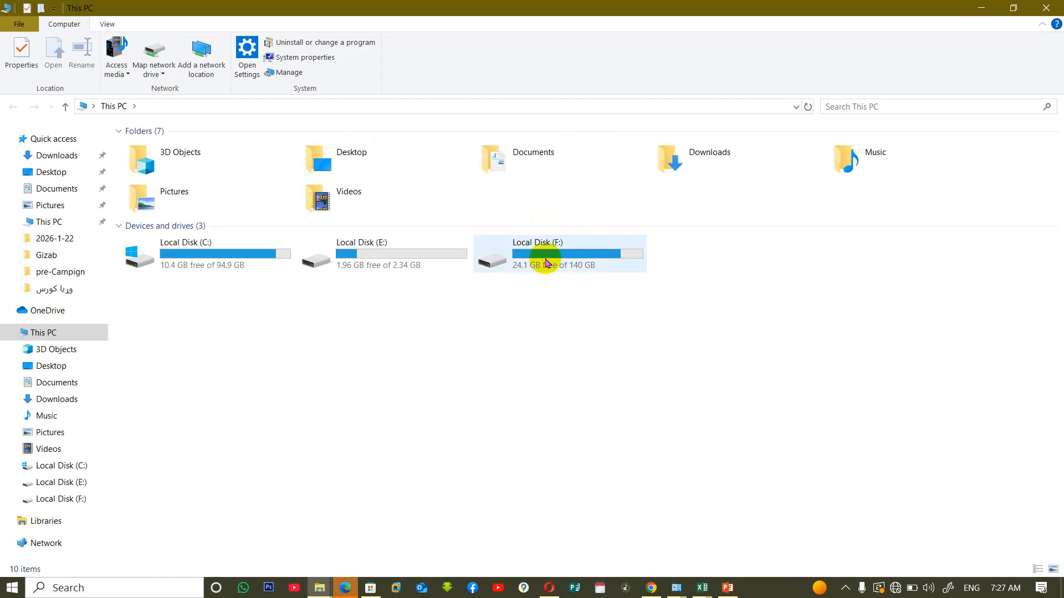
{"action": "left_click", "coordinate": [540, 260]}
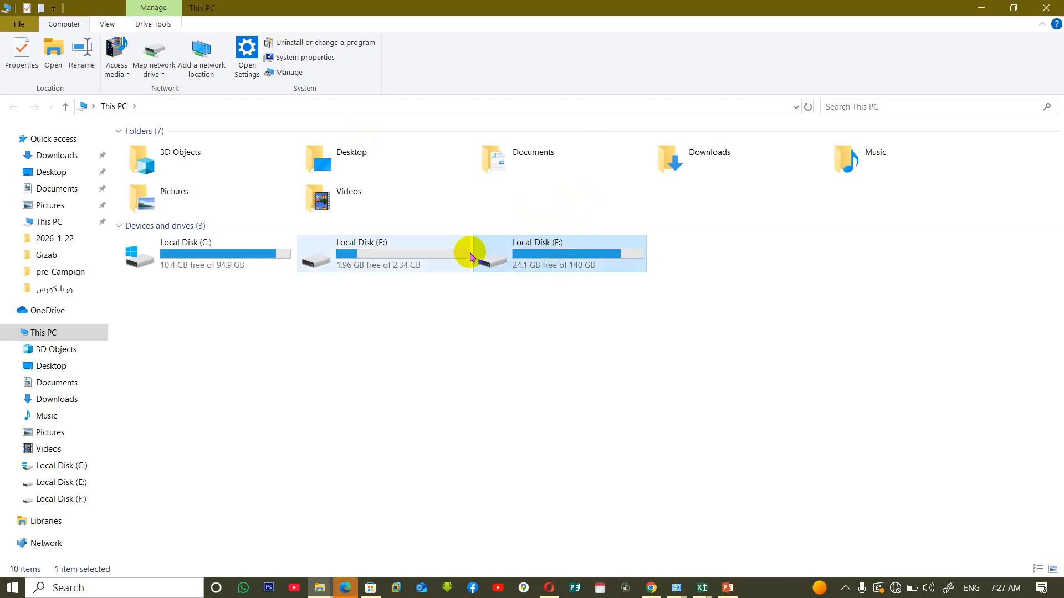
{"action": "double_click", "coordinate": [356, 249]}
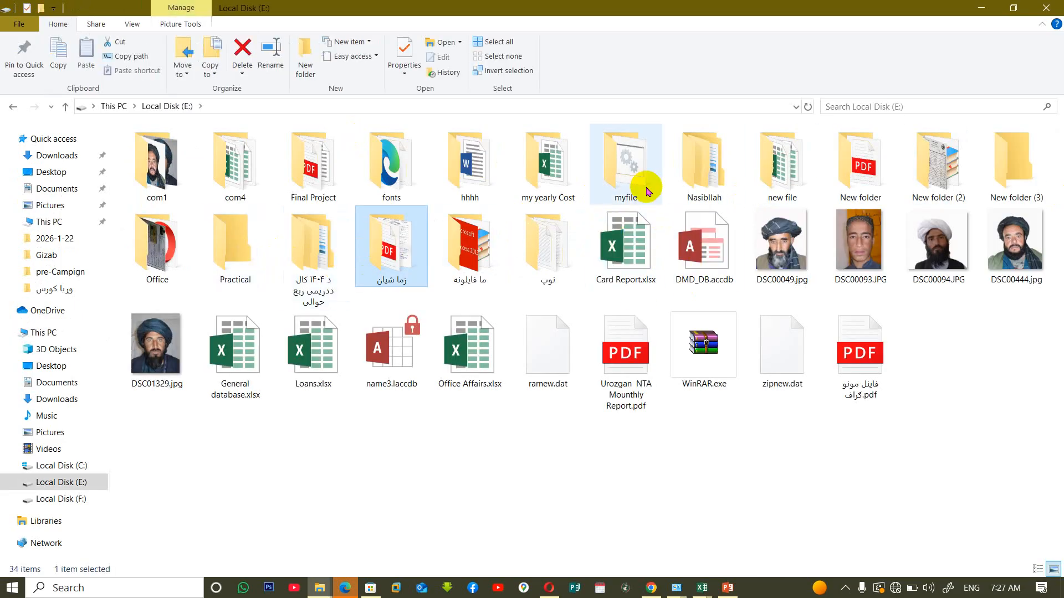
{"action": "double_click", "coordinate": [457, 165]}
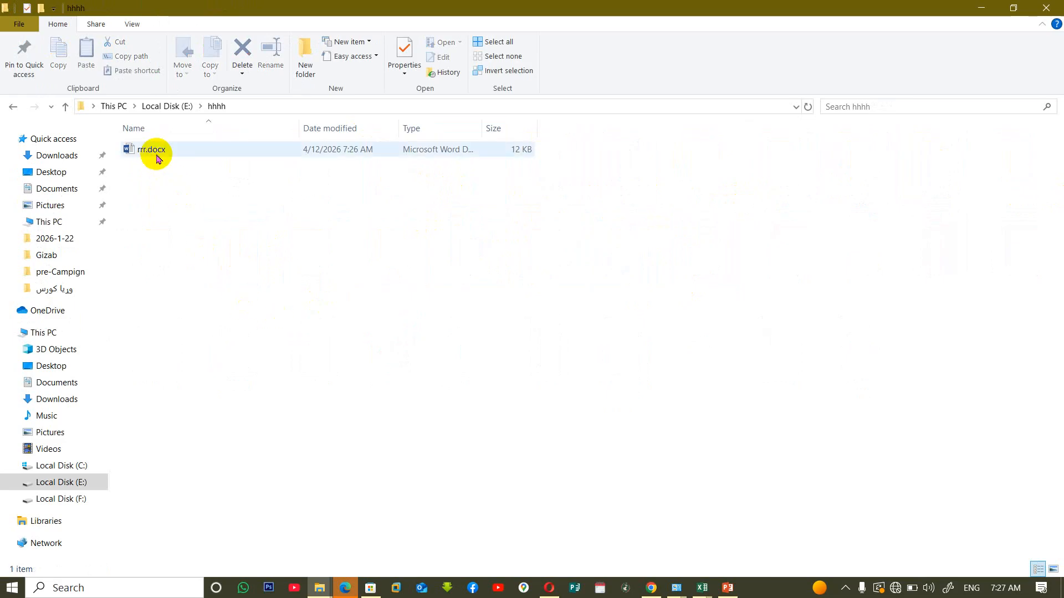
{"action": "scroll", "coordinate": [158, 159], "scroll_direction": "up", "scroll_amount": 5}
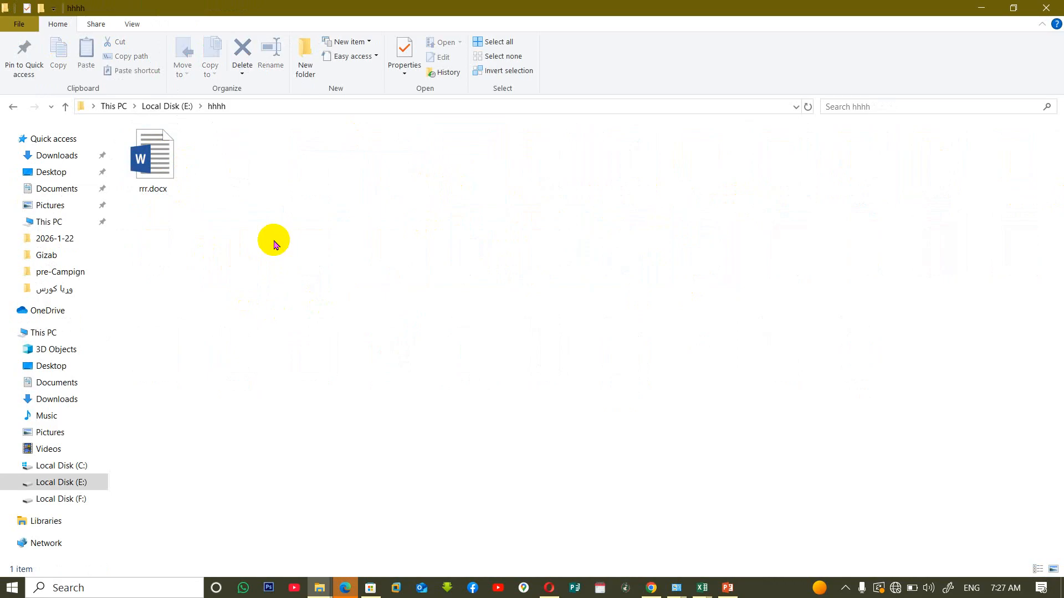
{"action": "left_click", "coordinate": [1048, 8]}
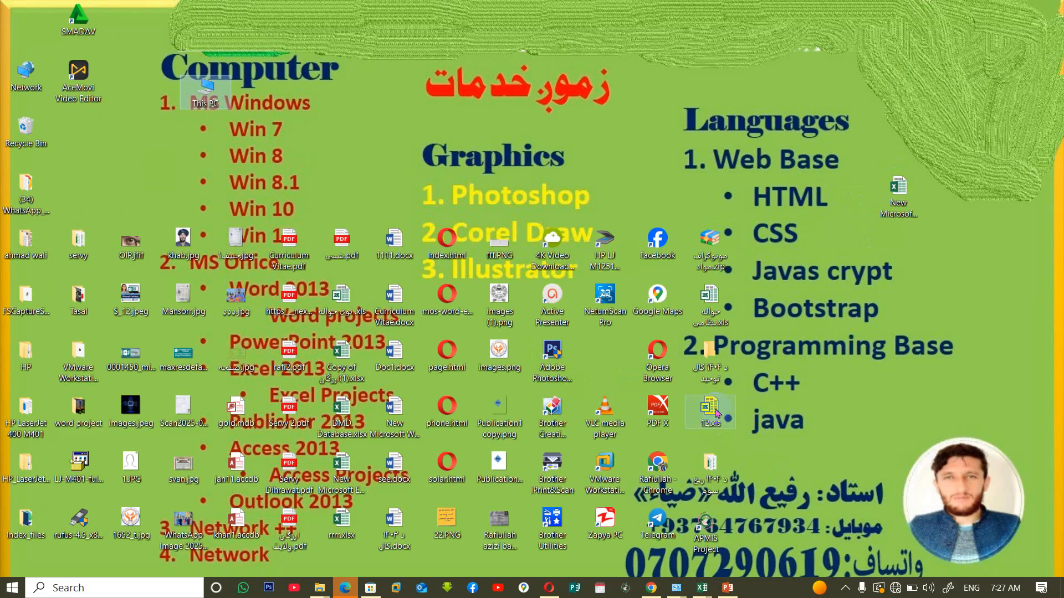
Move xampp-windows-x64-8.2.12-0-VS16-installer.exe from Local Disk (C:) to the desktop
{"action": "double_click", "coordinate": [210, 95]}
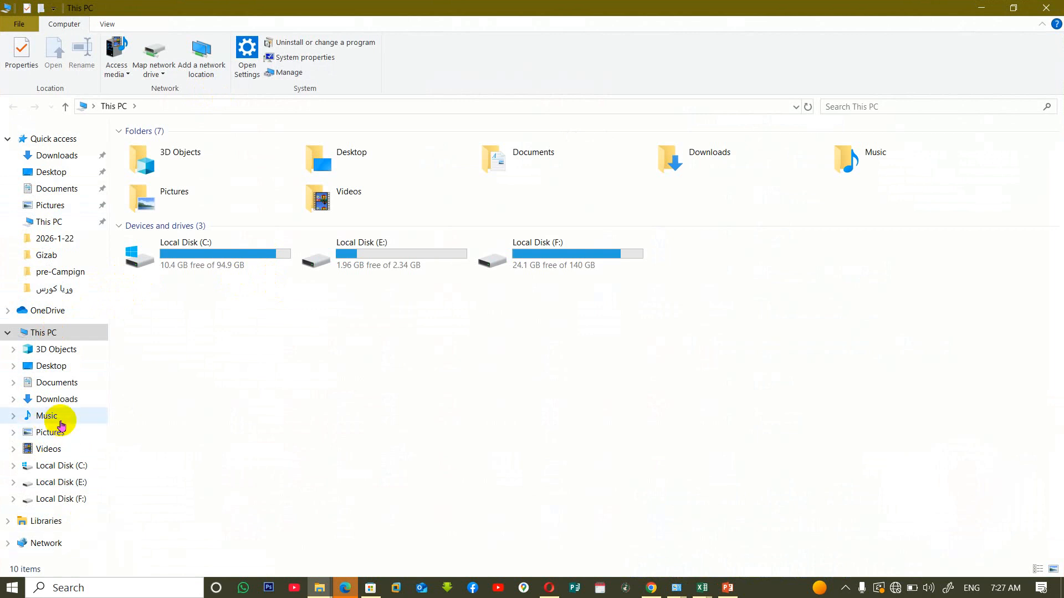
{"action": "left_click", "coordinate": [81, 470]}
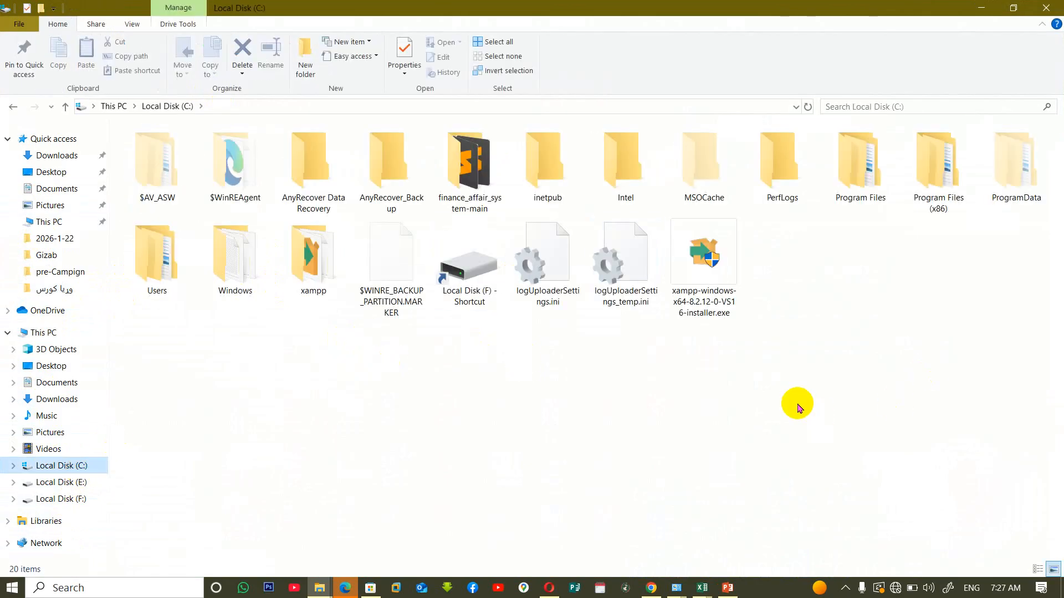
{"action": "double_click", "coordinate": [694, 240]}
{"action": "left_click_drag", "start_coordinate": [692, 240], "coordinate": [574, 83]}
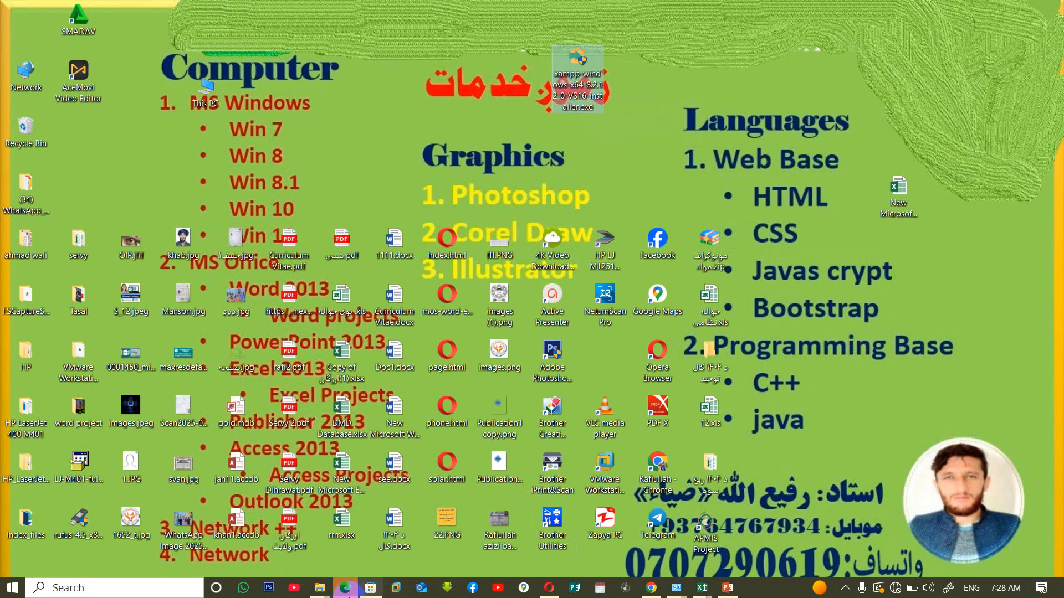
Return to the Local Disk (C:) window, check the remaining files and select the Users folder
{"action": "left_click", "coordinate": [320, 588]}
{"action": "left_click", "coordinate": [503, 527]}
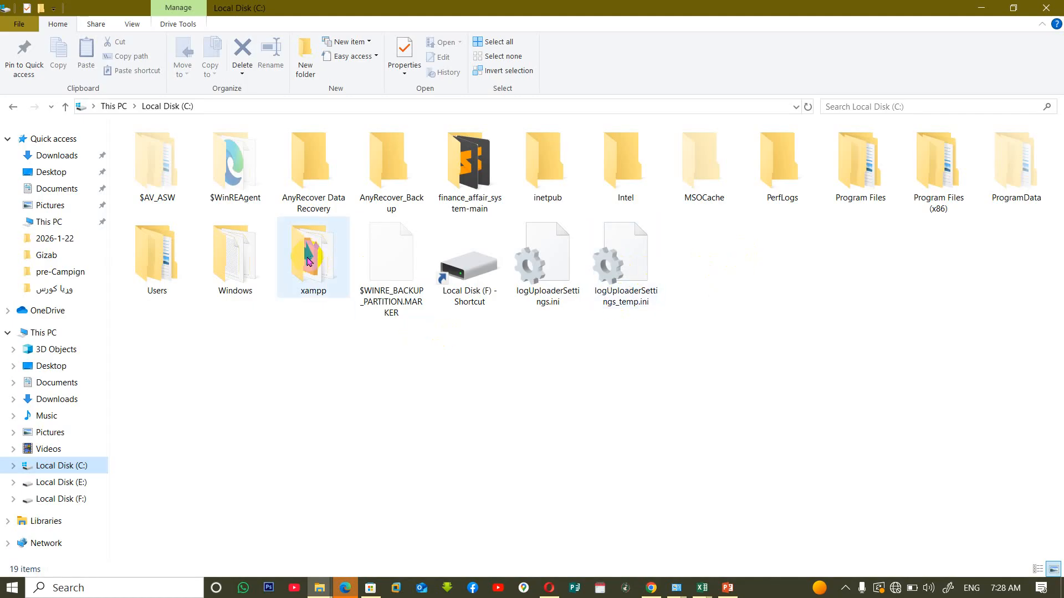
{"action": "left_click", "coordinate": [165, 262]}
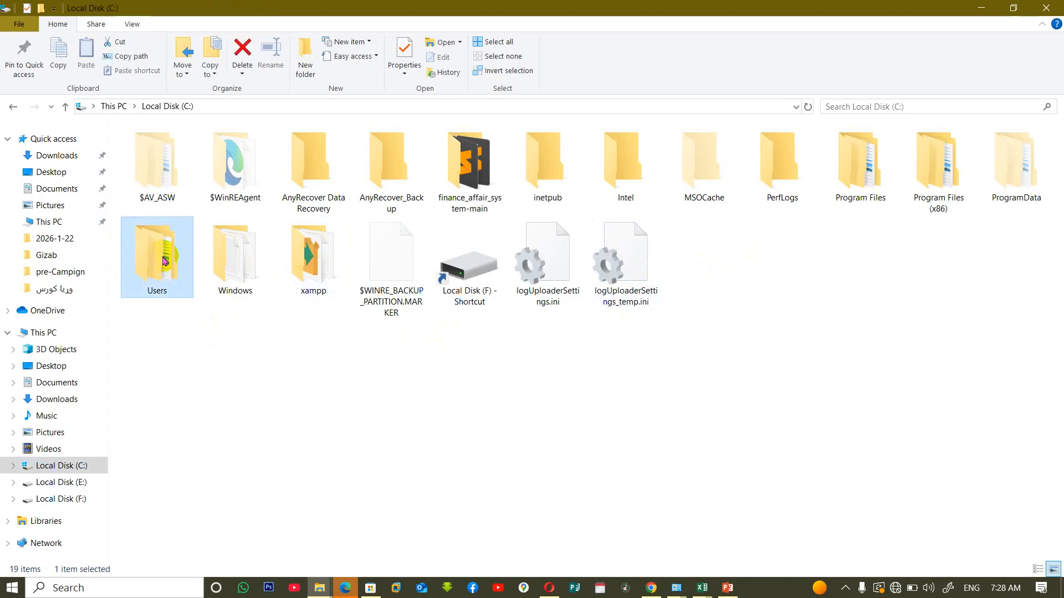
Select DSC00049.jpg in Local Disk (E:), look at its Cut and Copy commands, and dismiss them
{"action": "left_click", "coordinate": [73, 483]}
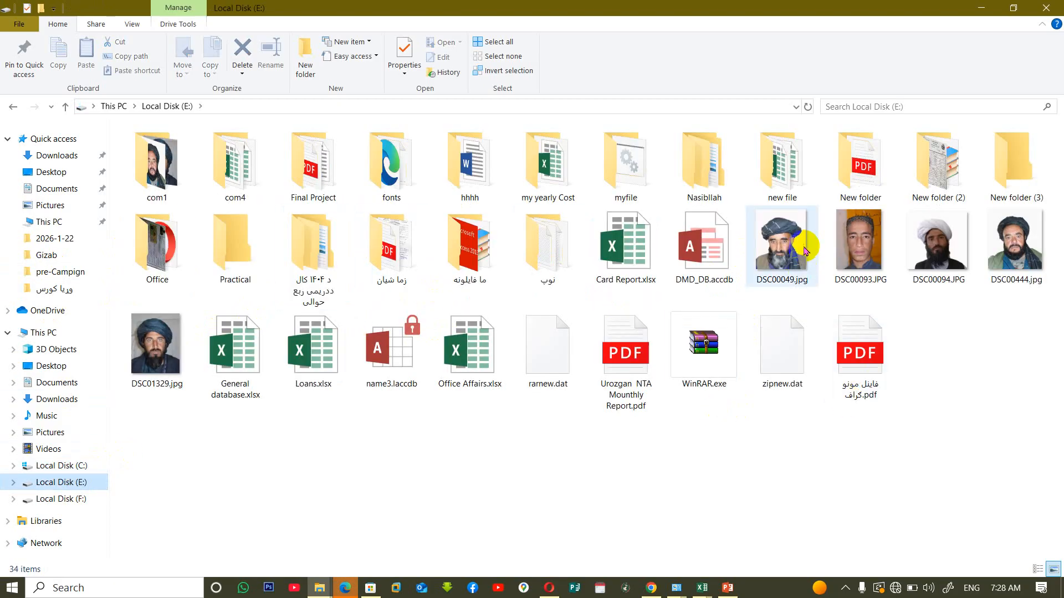
{"action": "left_click", "coordinate": [778, 254]}
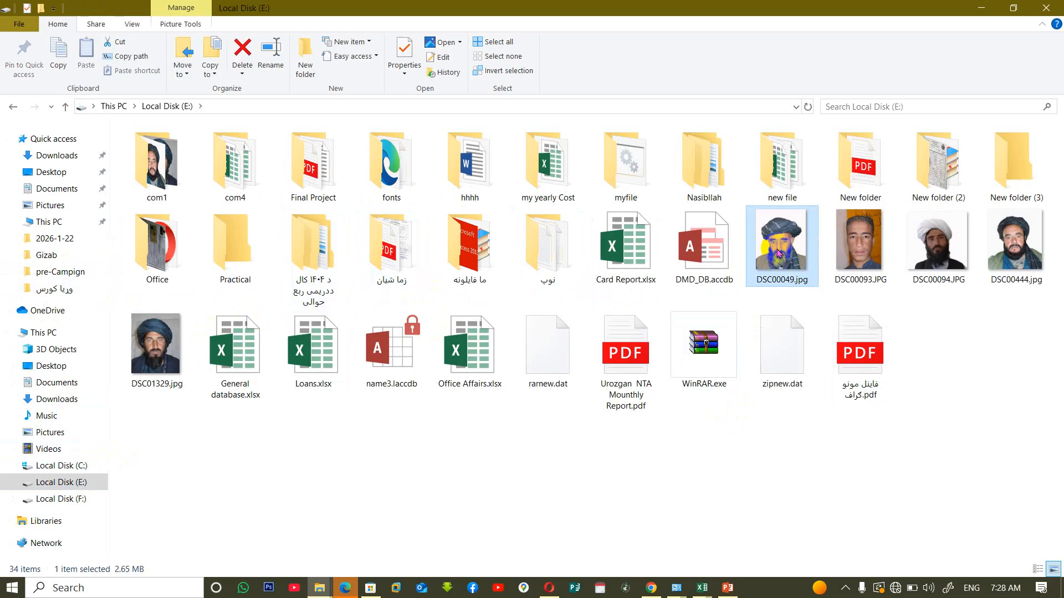
{"action": "double_click", "coordinate": [767, 230]}
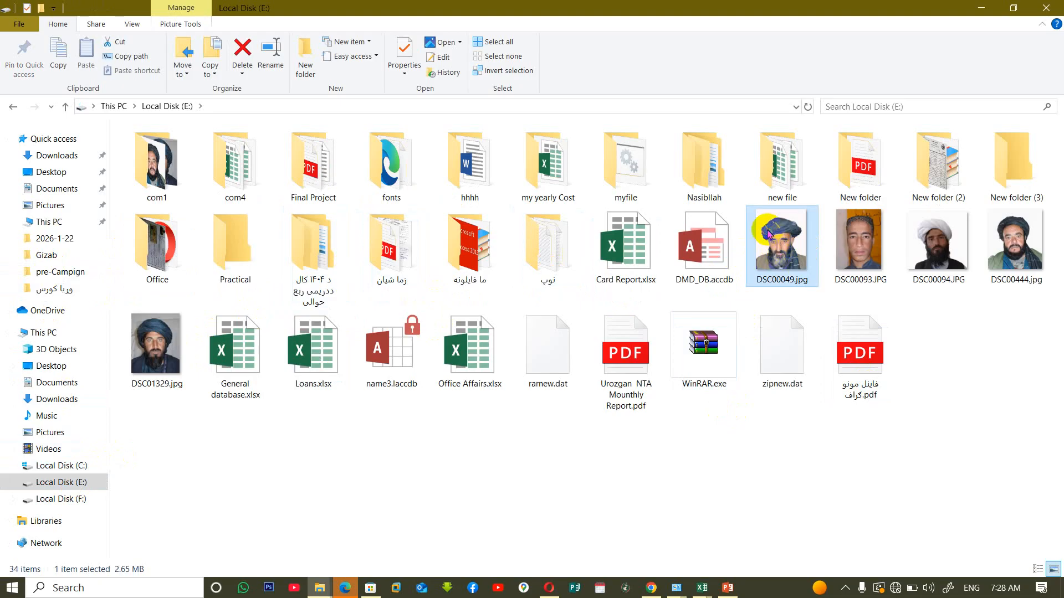
{"action": "right_click", "coordinate": [767, 230]}
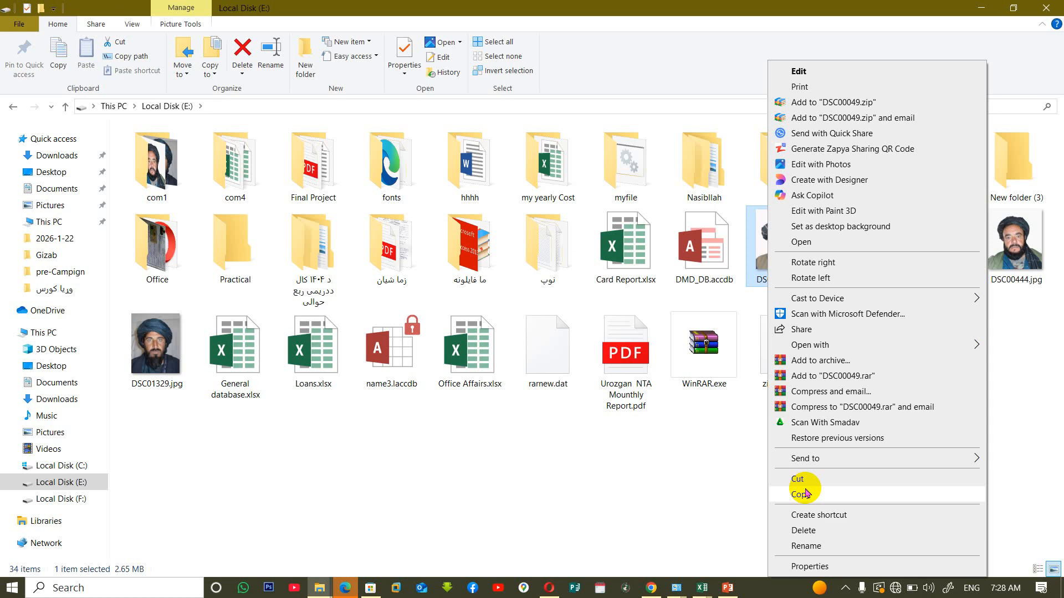
{"action": "left_click", "coordinate": [738, 461]}
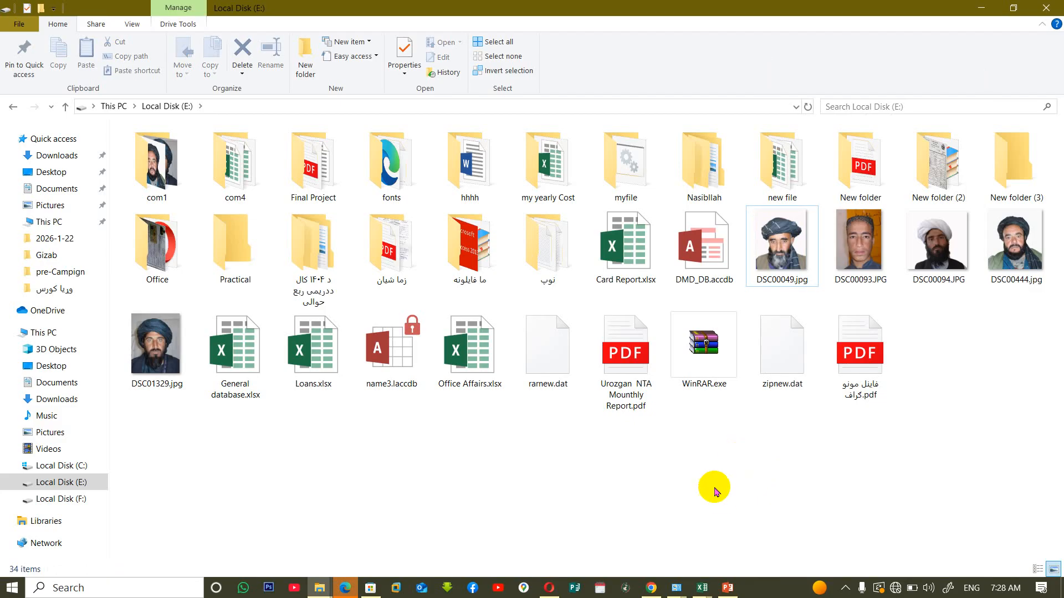
Open the On-Screen Keyboard by running the osk command
{"action": "key", "text": "super+r"}
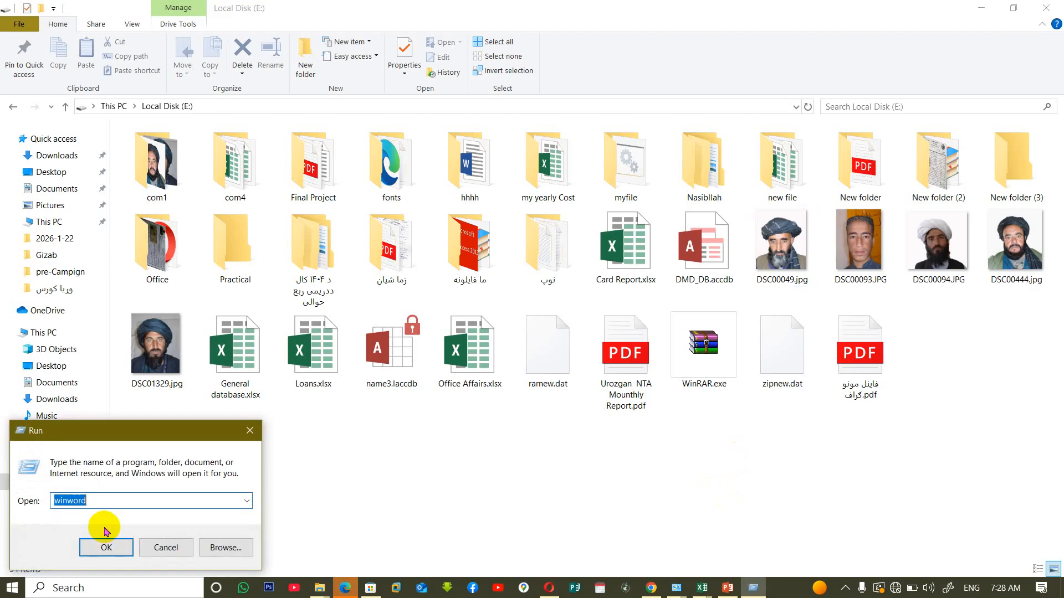
{"action": "type", "text": "osk\\"}
{"action": "key", "text": "Return"}
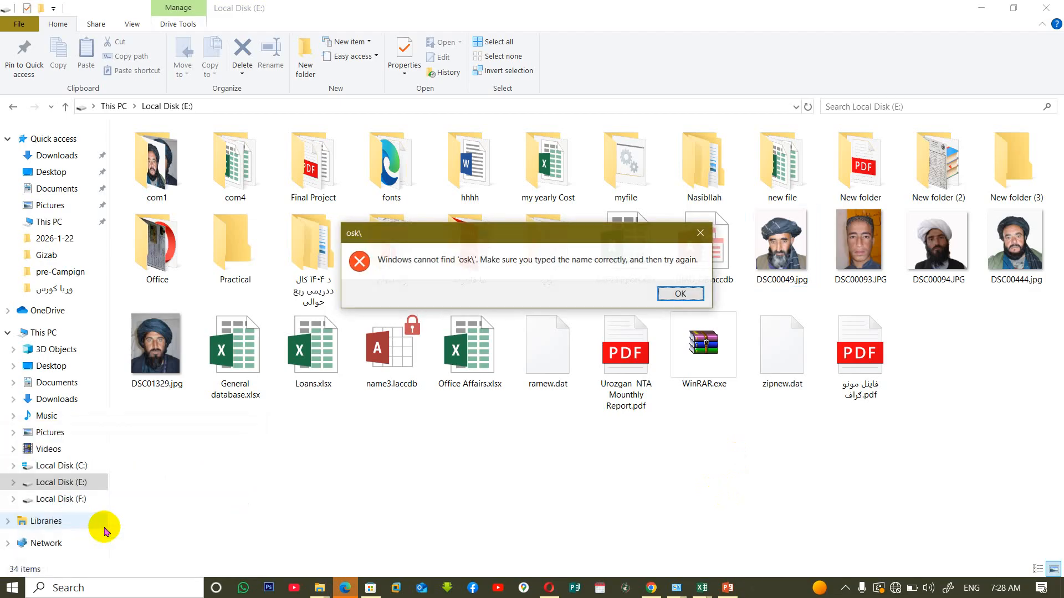
{"action": "key", "text": "Return"}
{"action": "type", "text": "osk"}
{"action": "key", "text": "Return"}
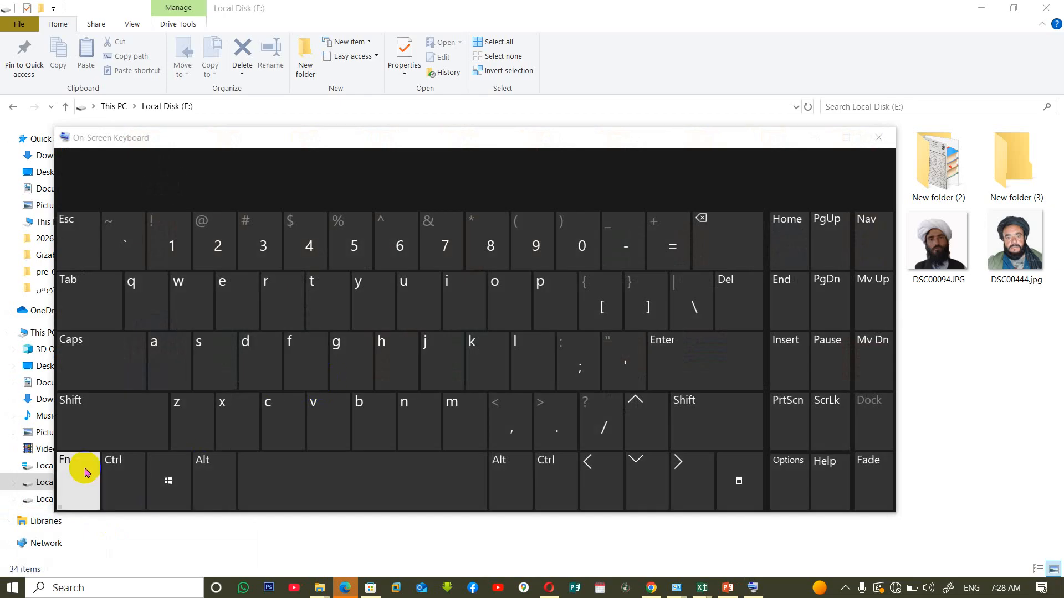
Point out the Ctrl, C and X keys used for copying and cutting on the On-Screen Keyboard, and close it
{"action": "left_click", "coordinate": [114, 484]}
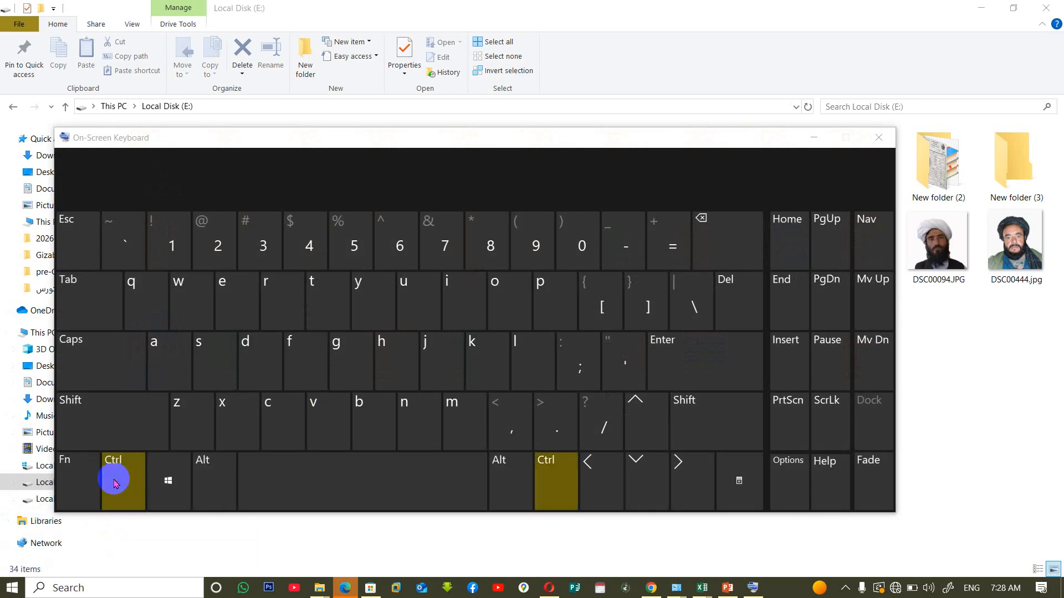
{"action": "left_click", "coordinate": [272, 428]}
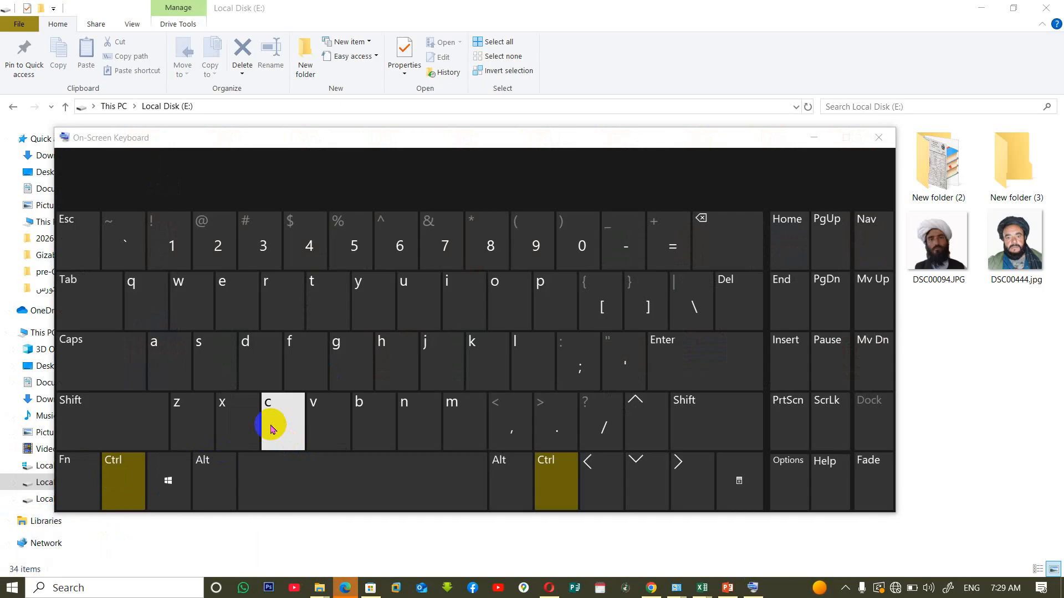
{"action": "left_click", "coordinate": [113, 492]}
{"action": "left_click", "coordinate": [267, 411]}
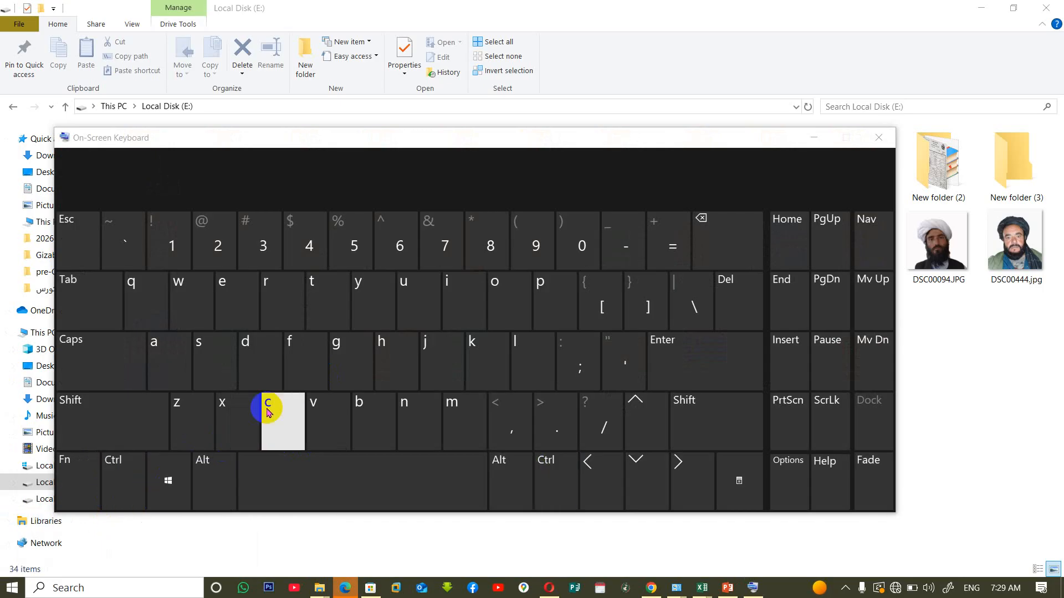
{"action": "left_click", "coordinate": [226, 410]}
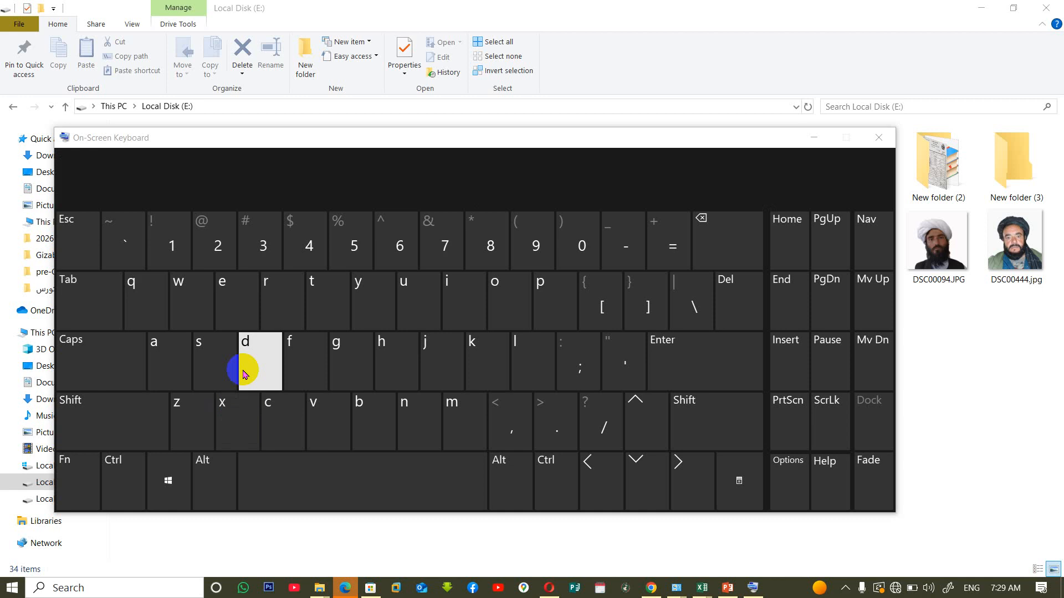
{"action": "left_click", "coordinate": [888, 142]}
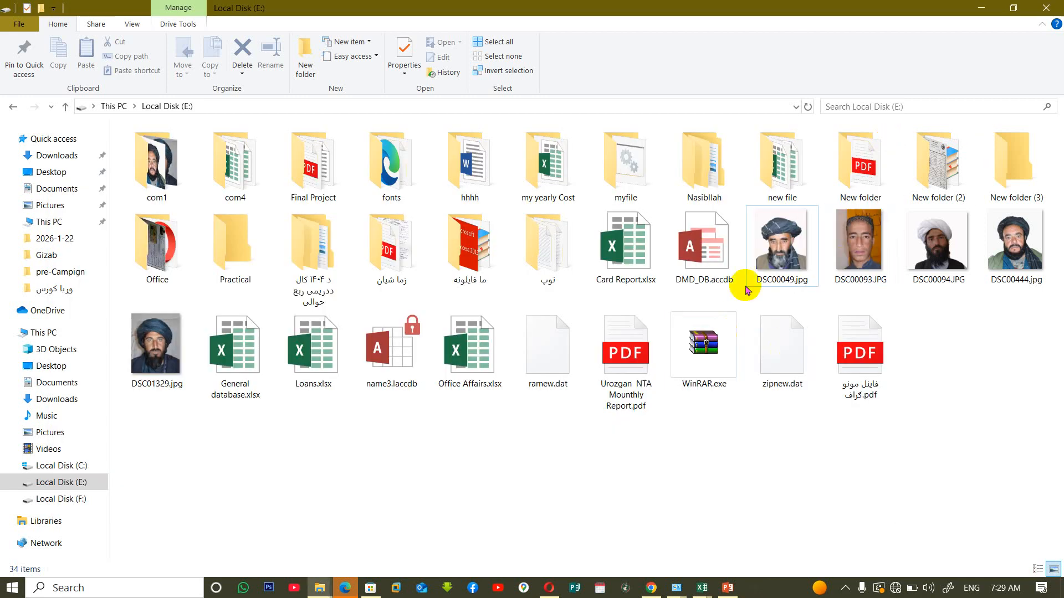
Cut DSC00049.jpg from Local Disk (E:) and paste it into Local Disk (F:)
{"action": "left_click", "coordinate": [780, 262]}
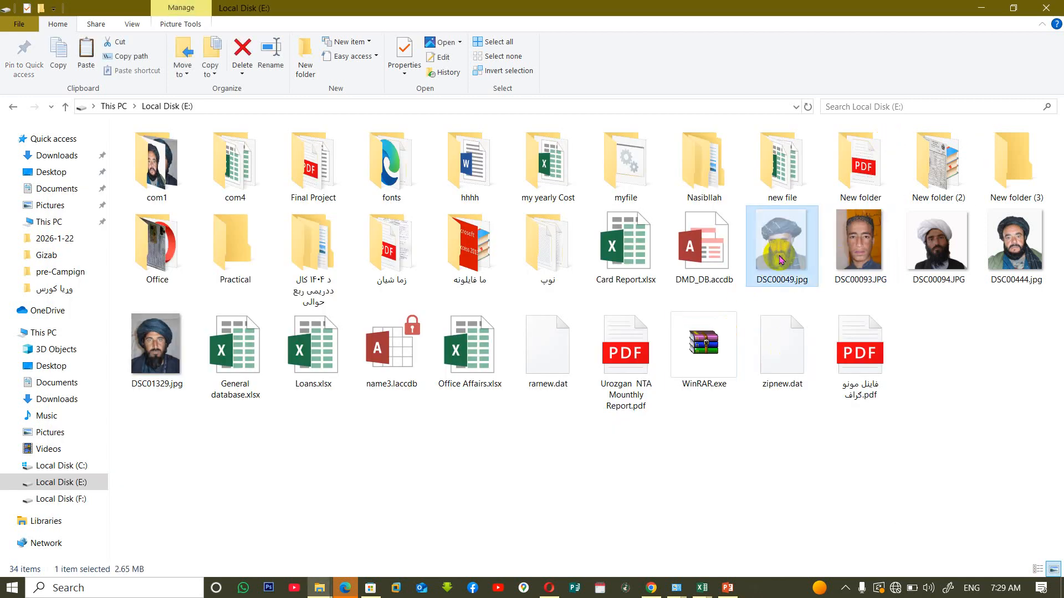
{"action": "left_click", "coordinate": [72, 499]}
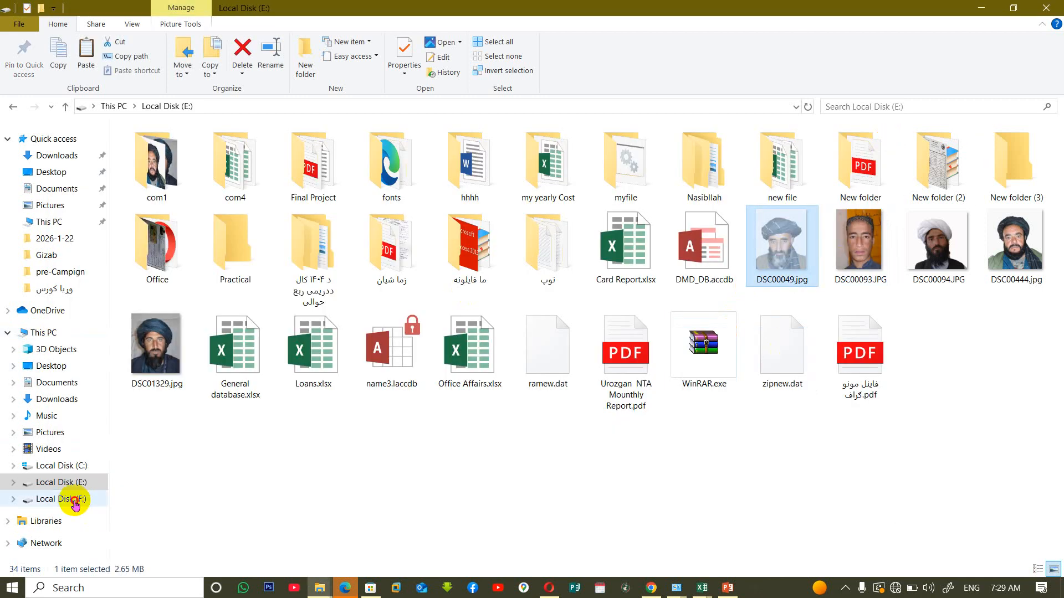
{"action": "left_click", "coordinate": [72, 481]}
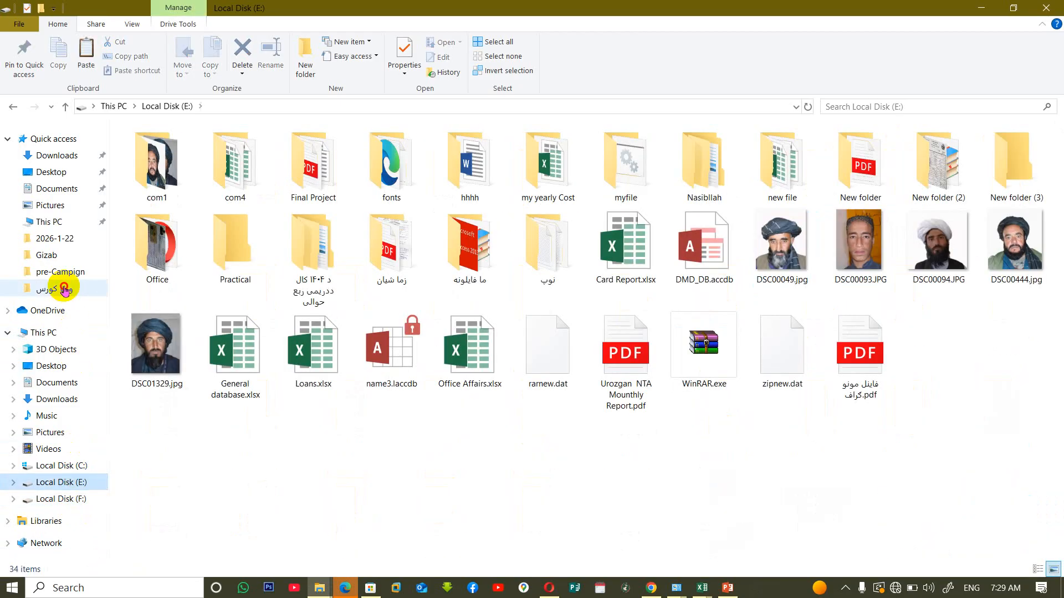
{"action": "left_click", "coordinate": [66, 287]}
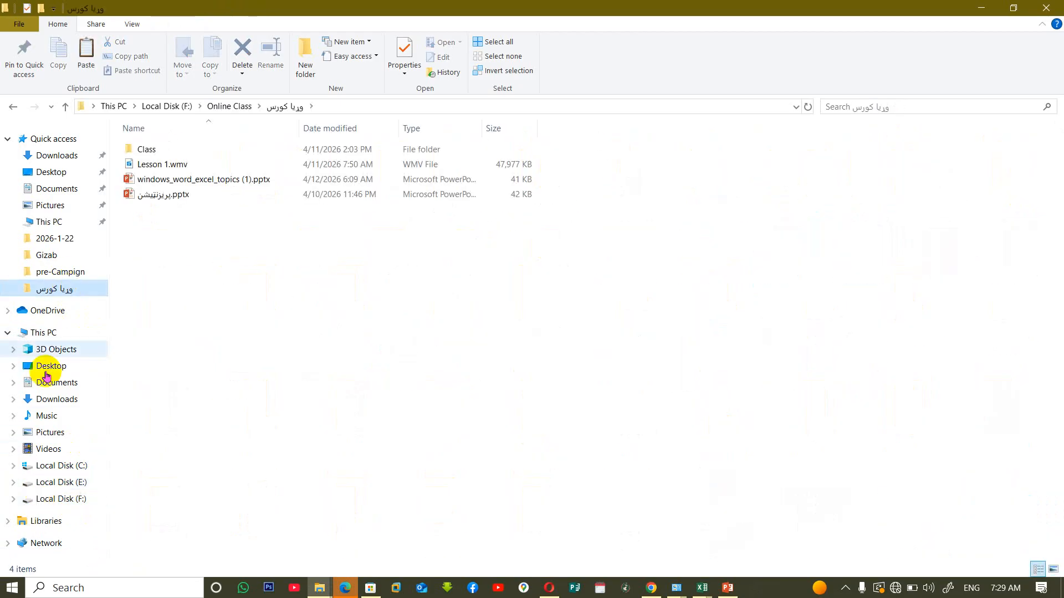
{"action": "left_click", "coordinate": [81, 481]}
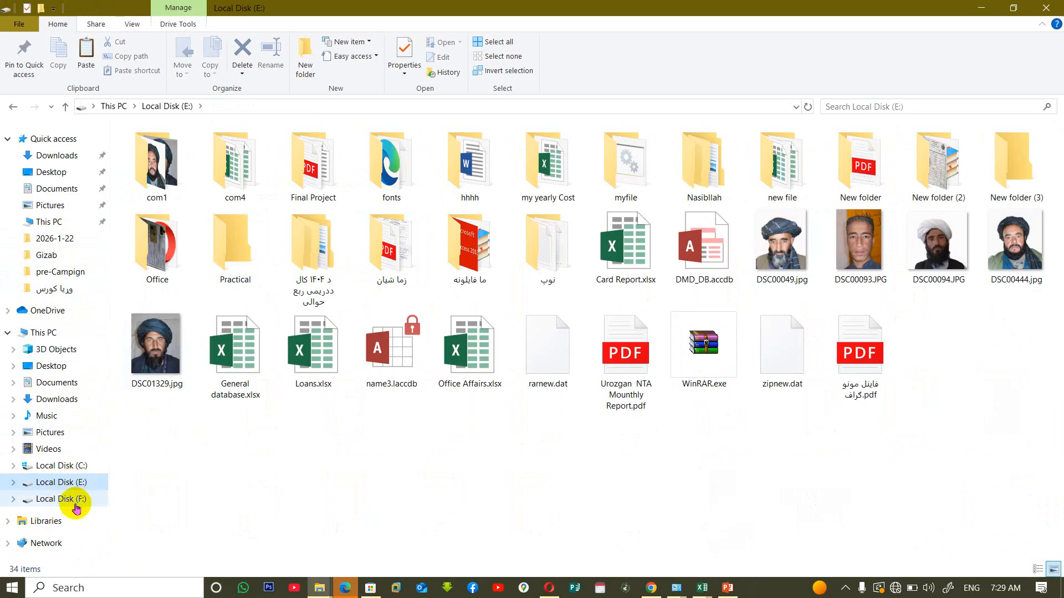
{"action": "left_click", "coordinate": [73, 501]}
{"action": "scroll", "coordinate": [650, 326], "scroll_direction": "down", "scroll_amount": 5}
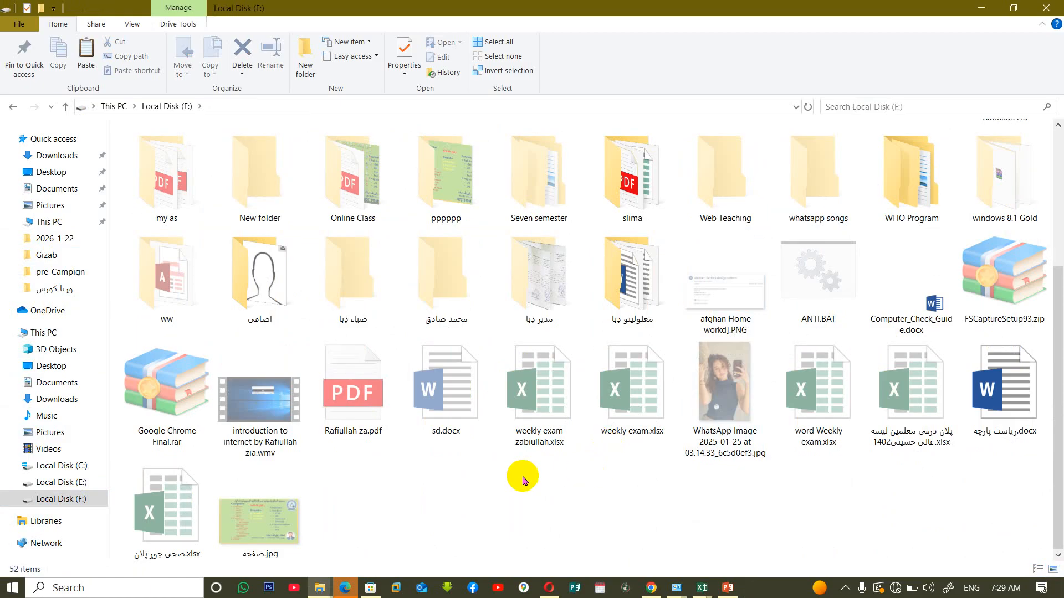
{"action": "right_click", "coordinate": [508, 490]}
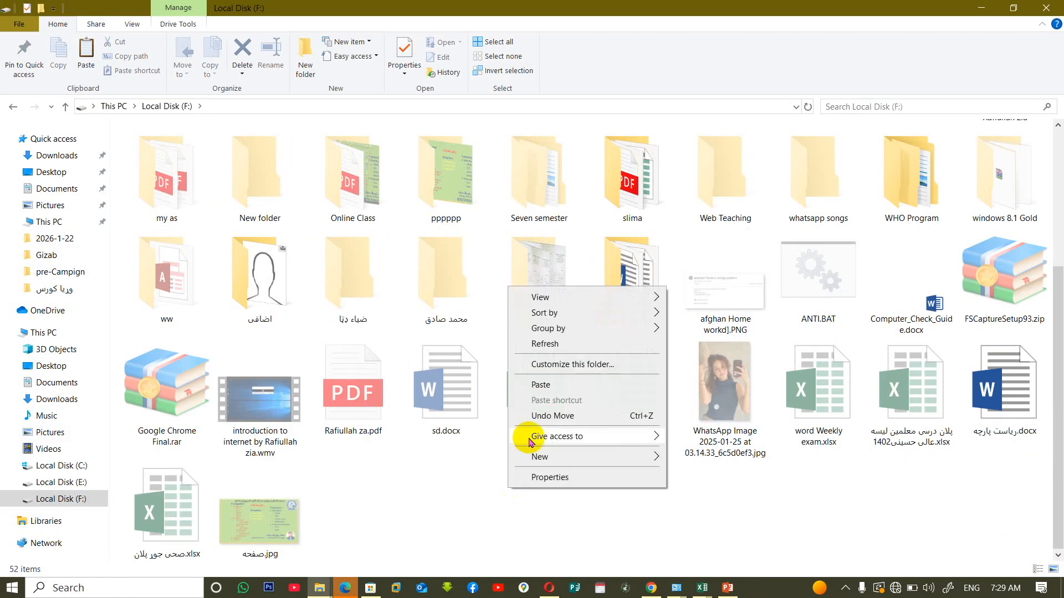
{"action": "left_click", "coordinate": [547, 391]}
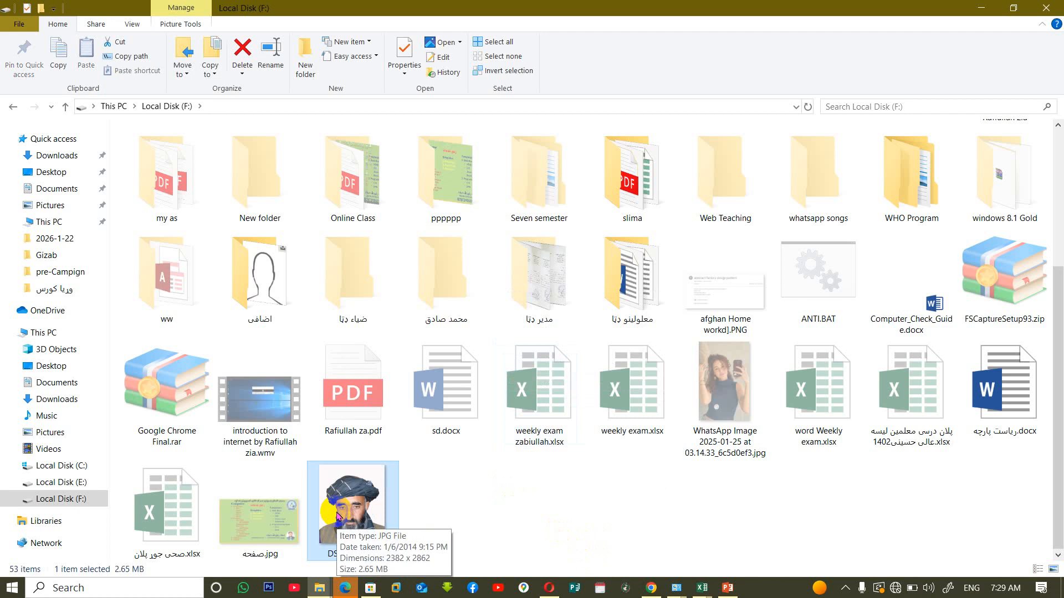
Switch to the PowerPoint presentation and highlight "organizing documents" on the Windows Basics slide
{"action": "left_click", "coordinate": [727, 587]}
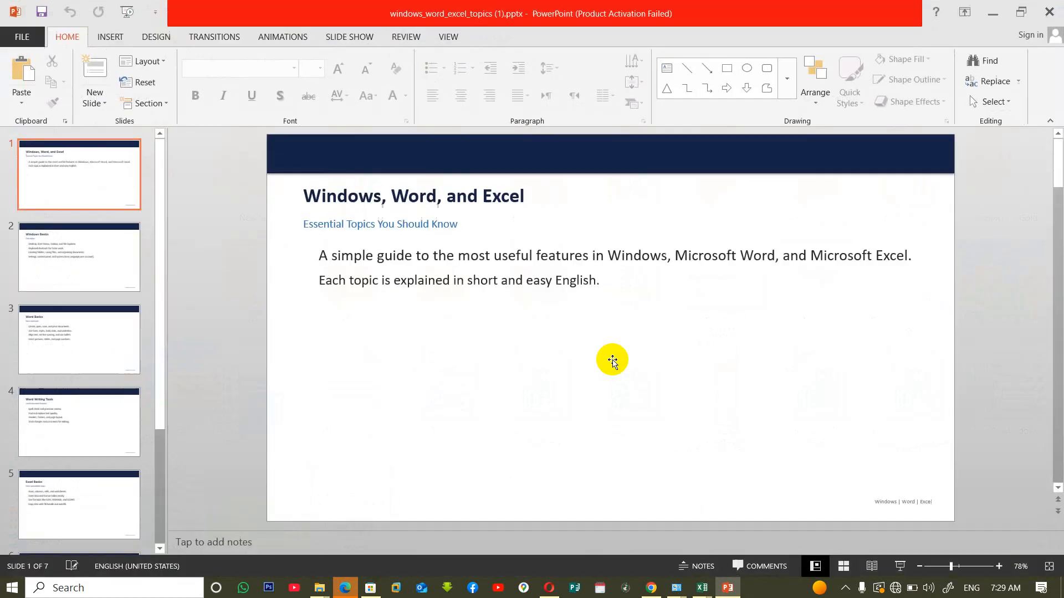
{"action": "left_click", "coordinate": [99, 264]}
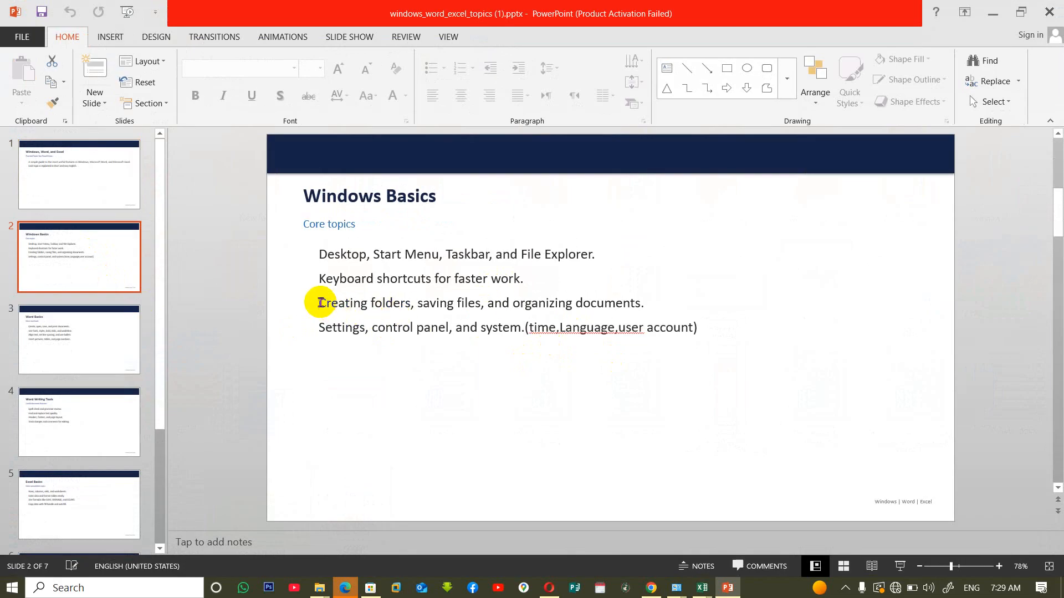
{"action": "left_click_drag", "start_coordinate": [320, 303], "coordinate": [629, 315]}
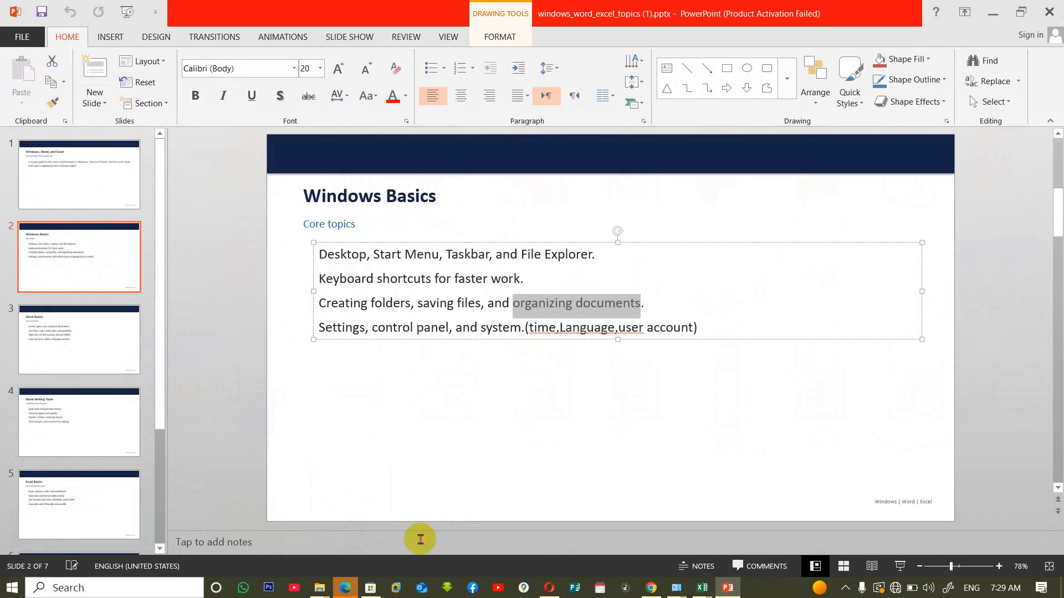
In File Explorer, hide the WHO Program folder on Local Disk (F:) with its subfolders and files, and turn off the display of hidden items
{"action": "left_click", "coordinate": [319, 587]}
{"action": "left_click", "coordinate": [551, 557]}
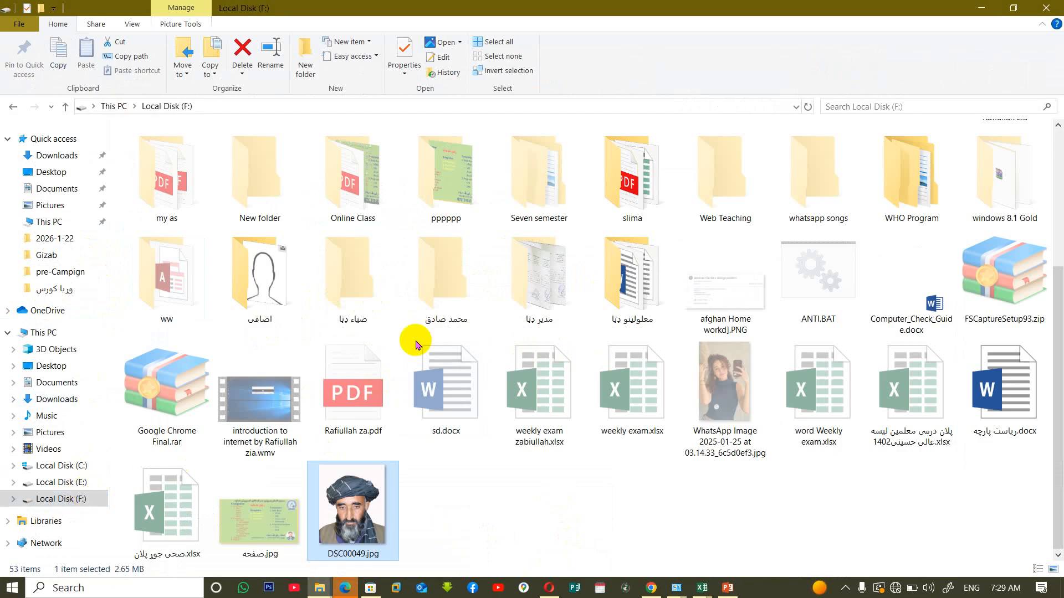
{"action": "left_click", "coordinate": [130, 25]}
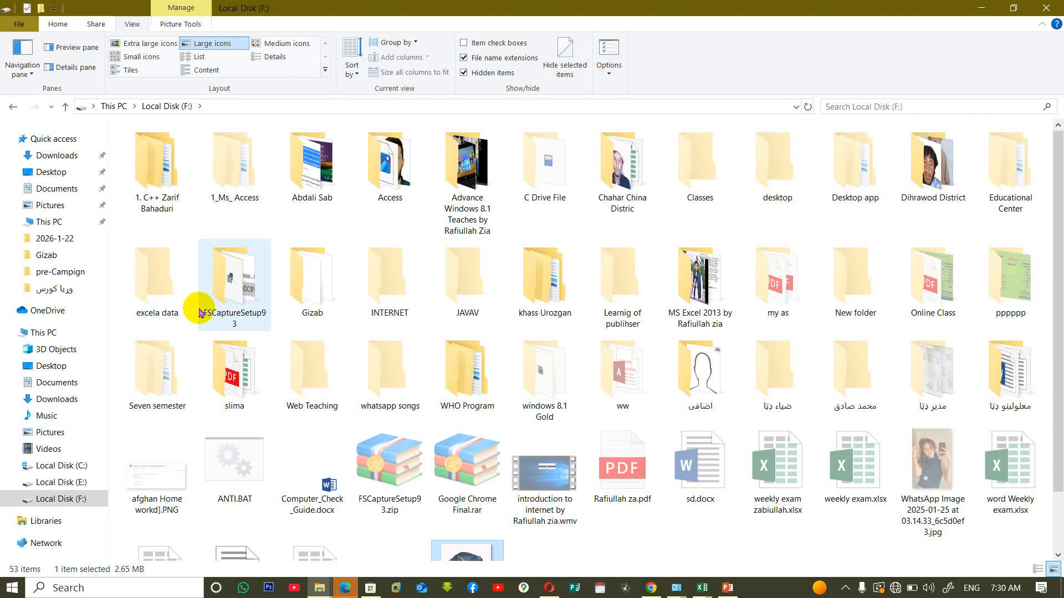
{"action": "left_click", "coordinate": [467, 366]}
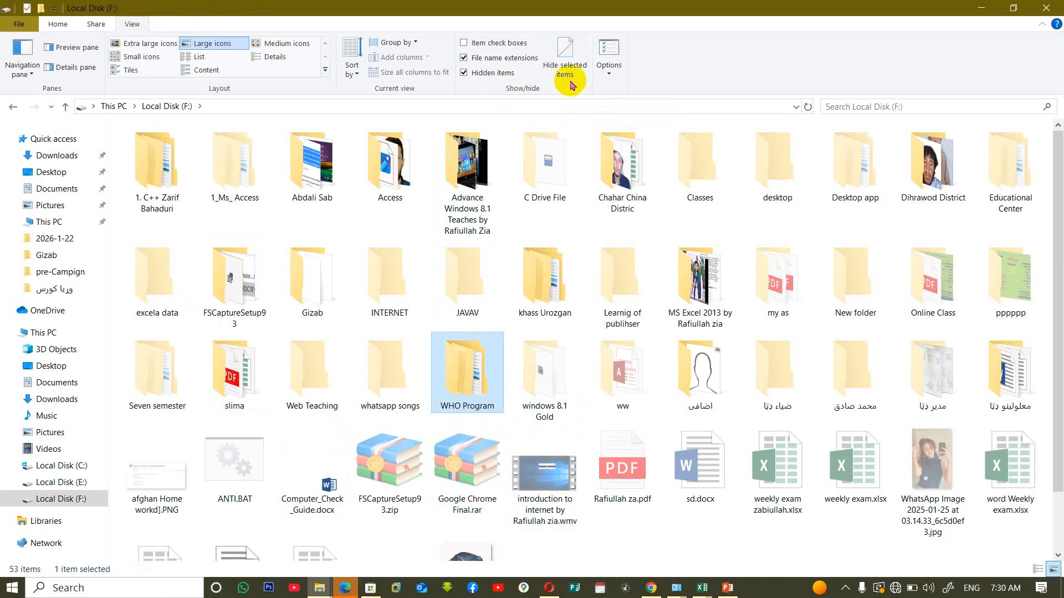
{"action": "left_click", "coordinate": [567, 58]}
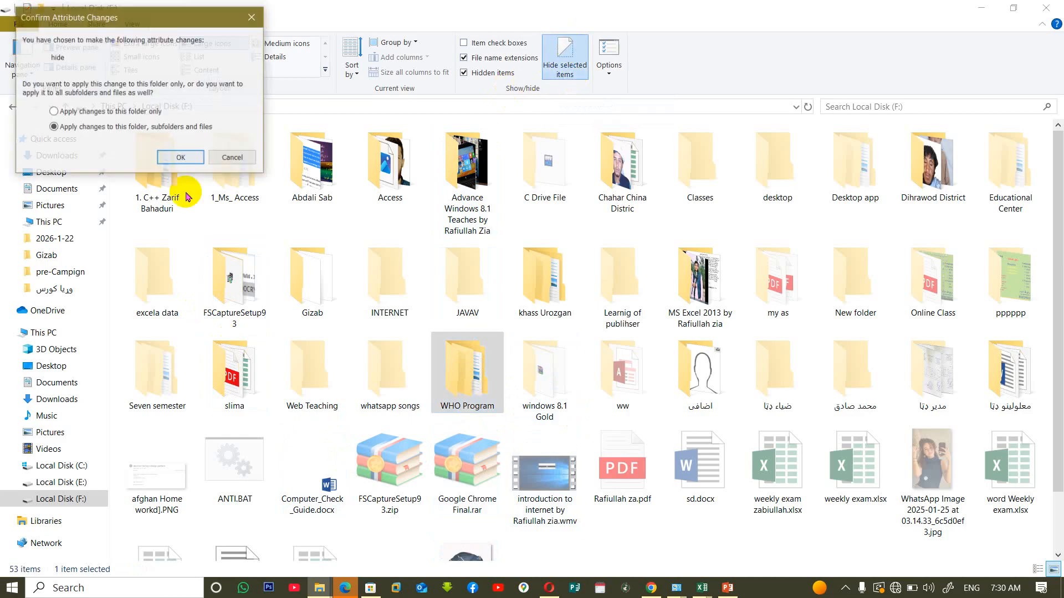
{"action": "left_click", "coordinate": [181, 159]}
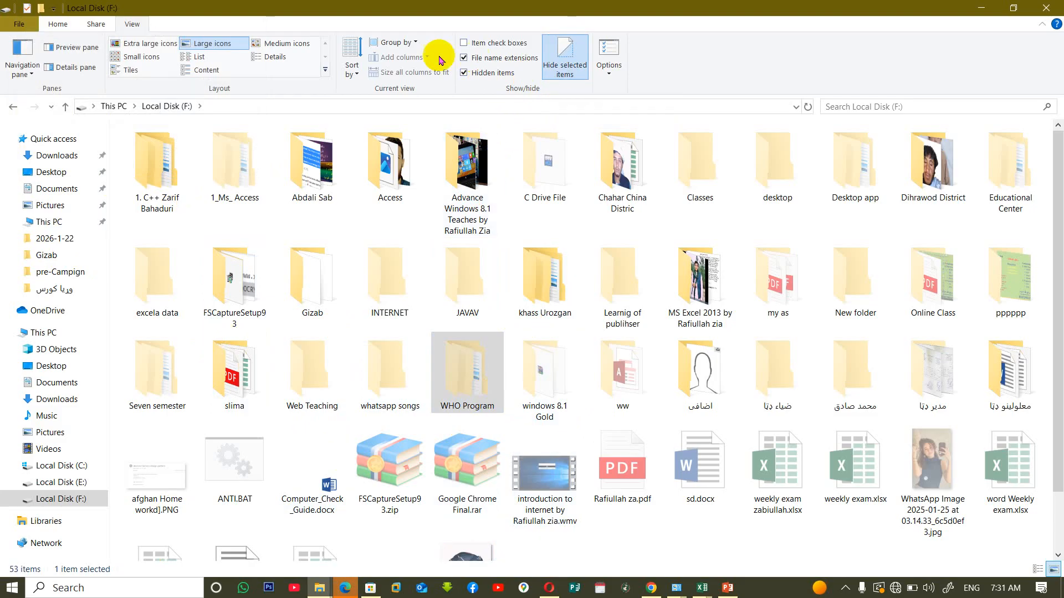
{"action": "left_click", "coordinate": [484, 75]}
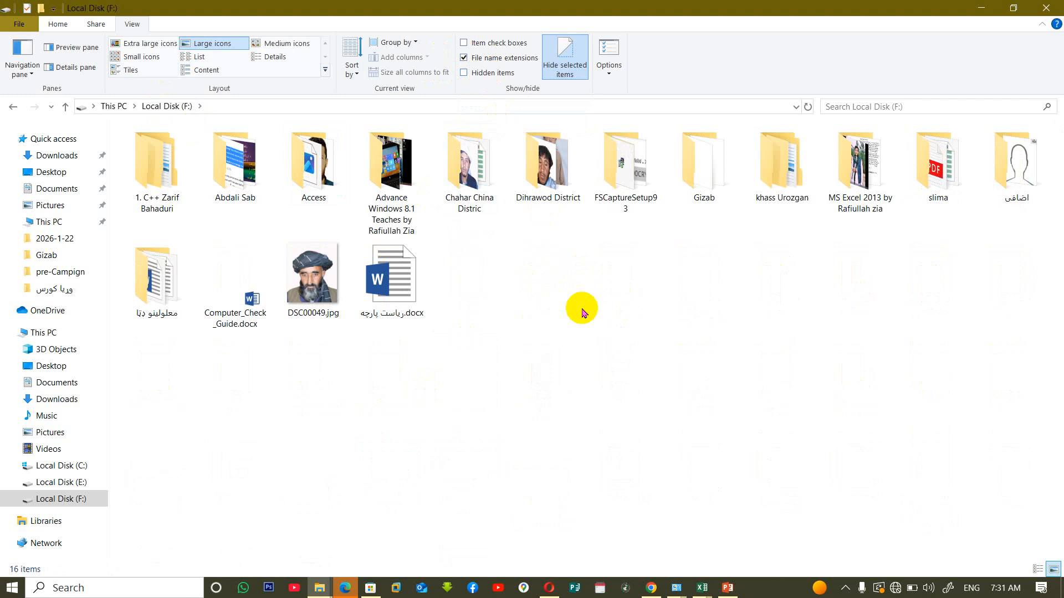
Show the hidden items on Local Disk (F:) and unhide the INTERNET and JAVAV folders together with their subfolders and files
{"action": "left_click", "coordinate": [471, 72]}
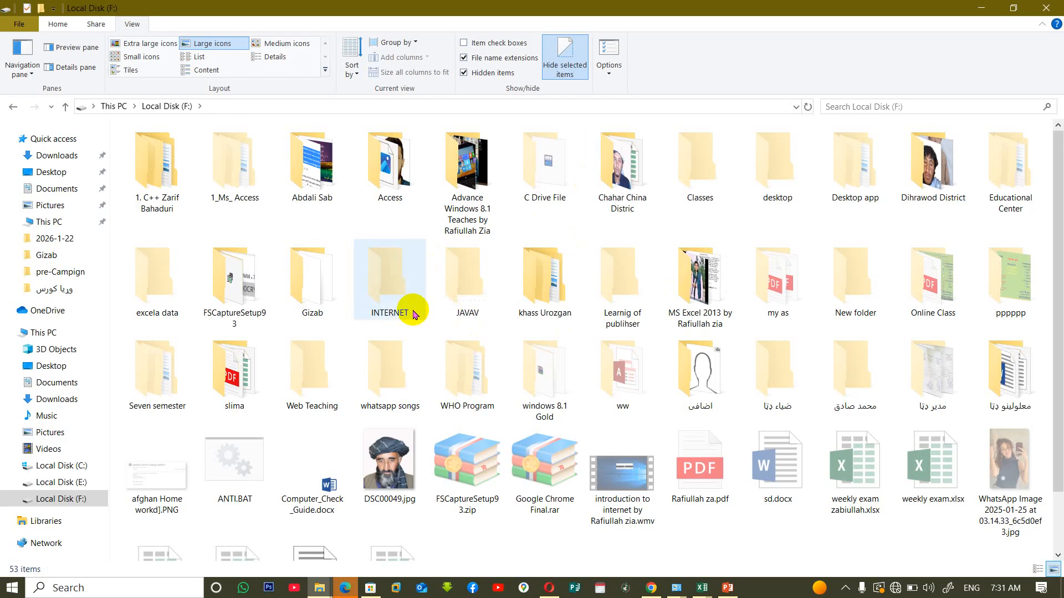
{"action": "left_click", "coordinate": [362, 271]}
{"action": "left_click", "coordinate": [487, 287], "text": "ctrl"}
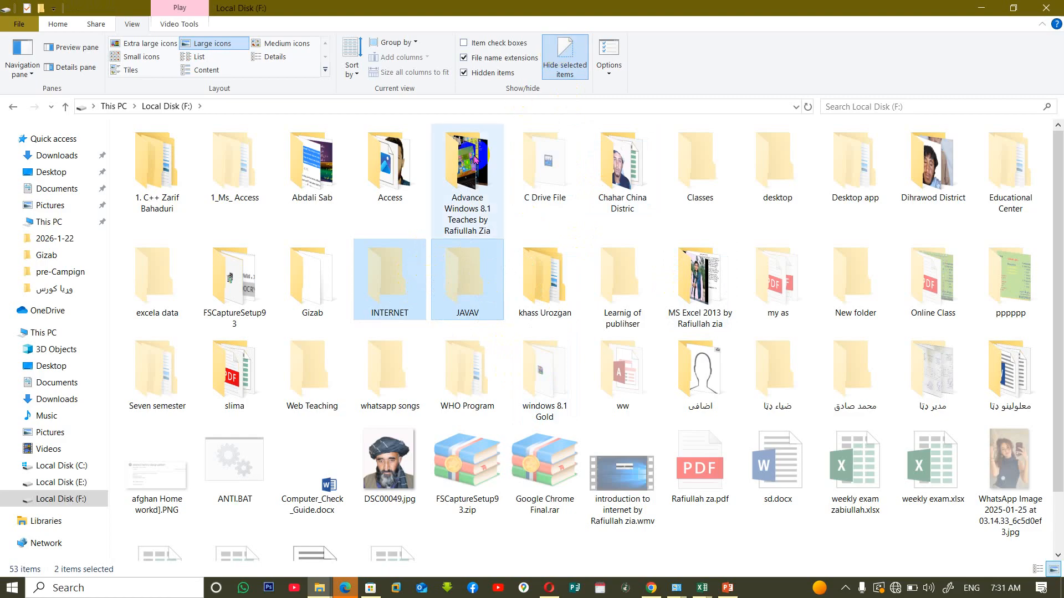
{"action": "left_click", "coordinate": [557, 68]}
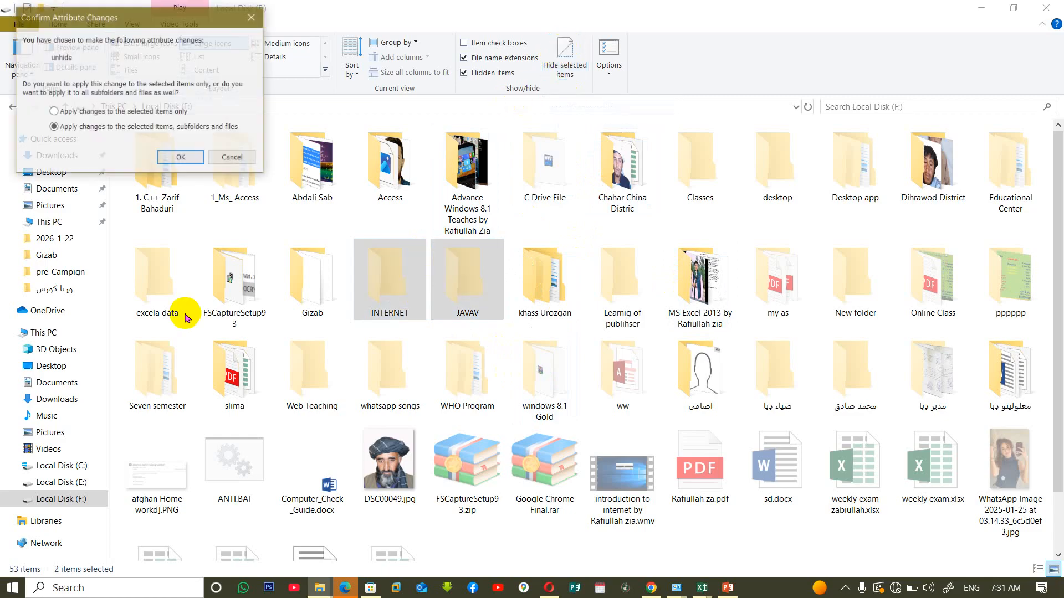
{"action": "left_click", "coordinate": [181, 158]}
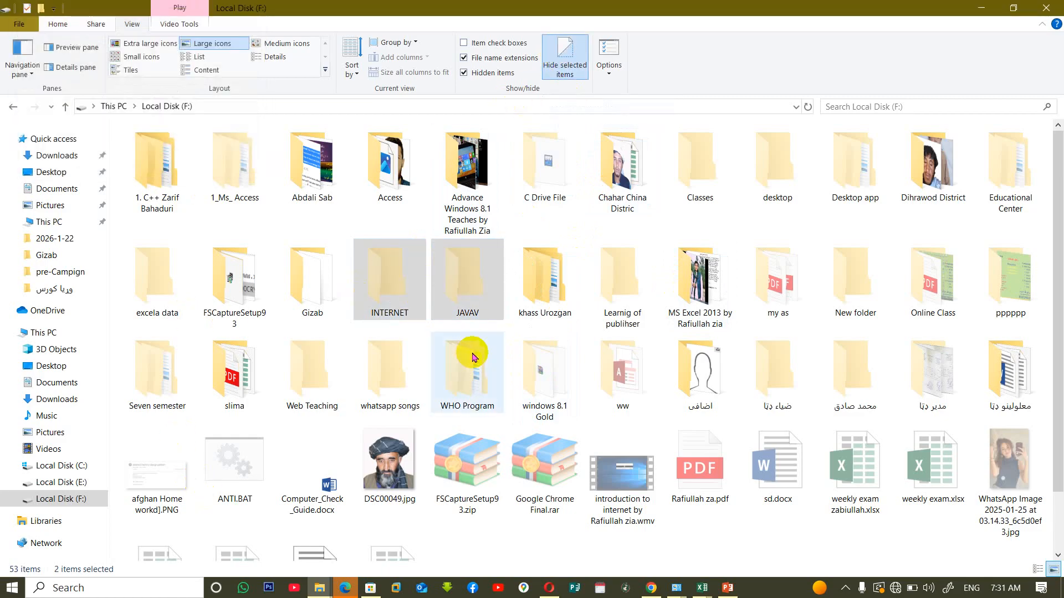
{"action": "left_click", "coordinate": [473, 305]}
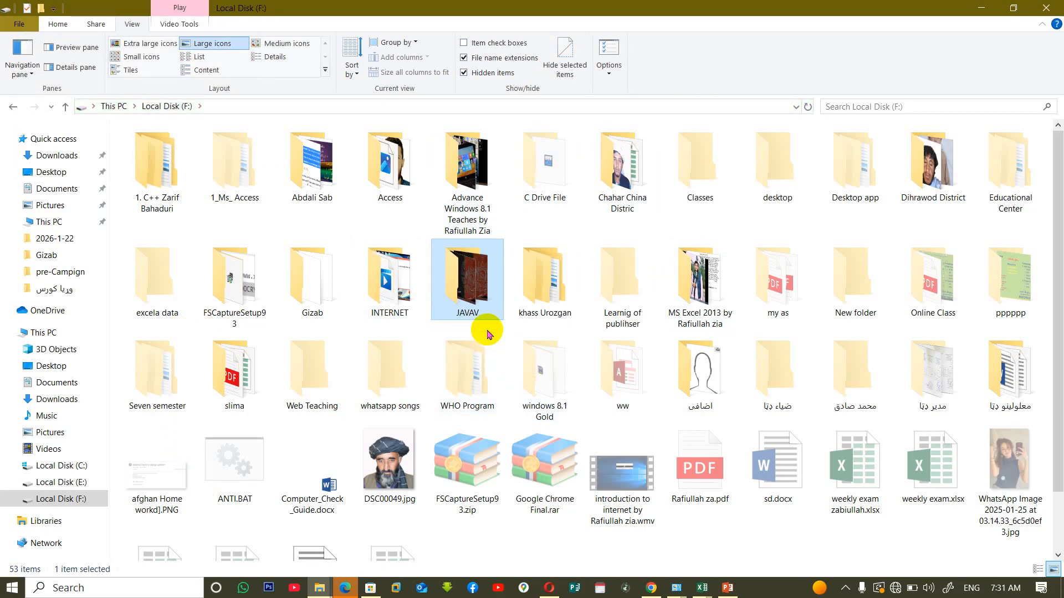
Set the Hidden attribute on DSC00049.jpg in its properties, and turn off the display of hidden items
{"action": "left_click", "coordinate": [395, 463]}
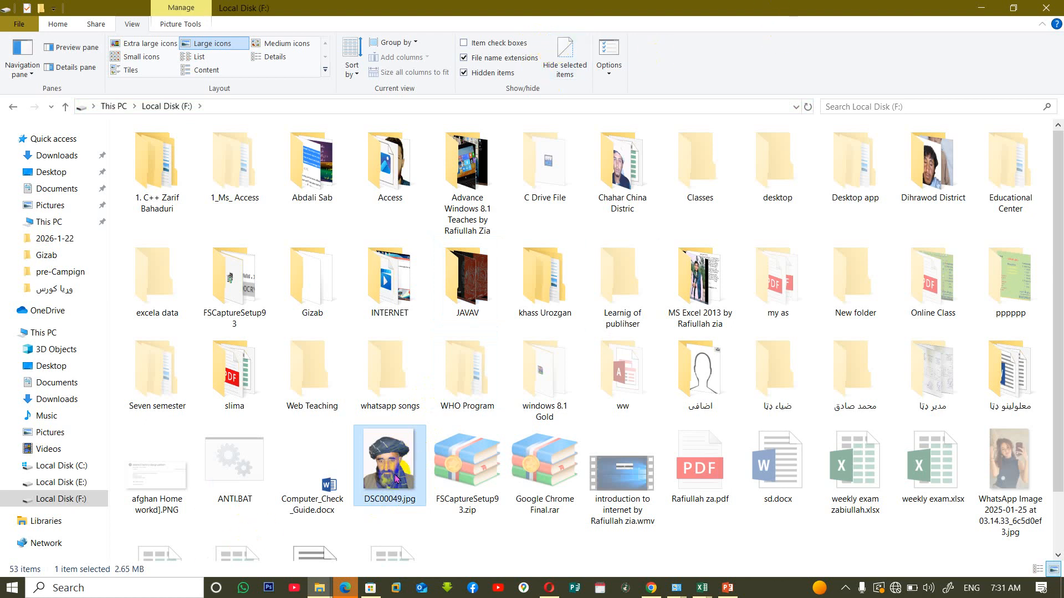
{"action": "double_click", "coordinate": [394, 443]}
{"action": "right_click", "coordinate": [394, 443]}
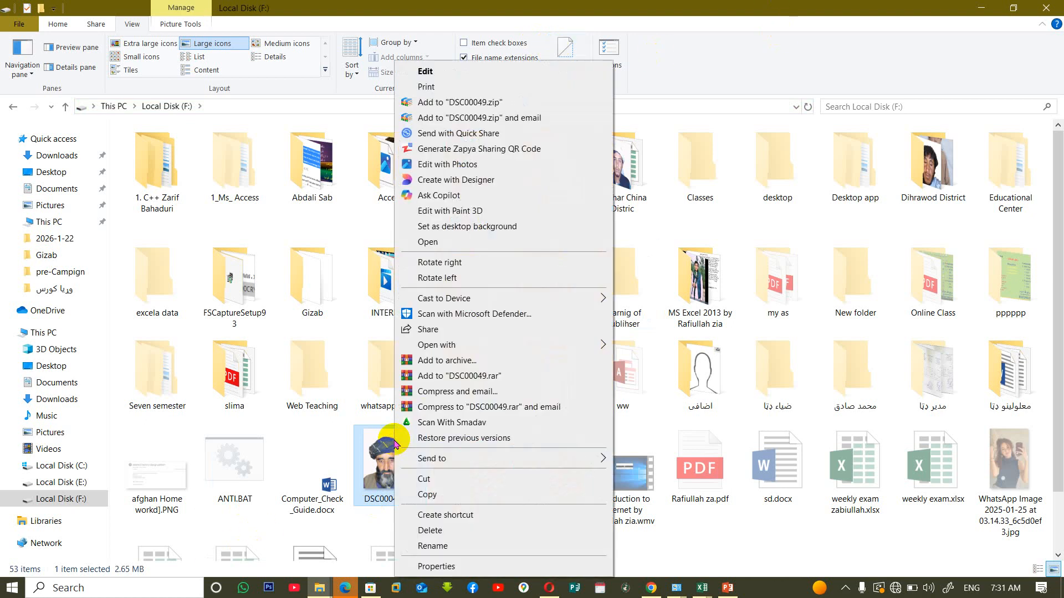
{"action": "left_click", "coordinate": [452, 565]}
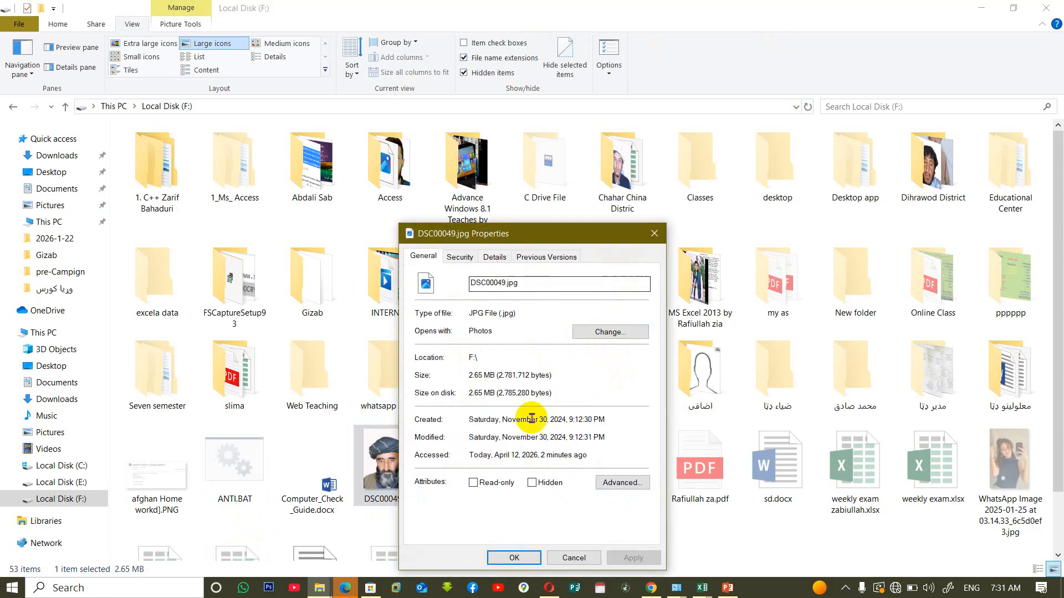
{"action": "left_click", "coordinate": [532, 482]}
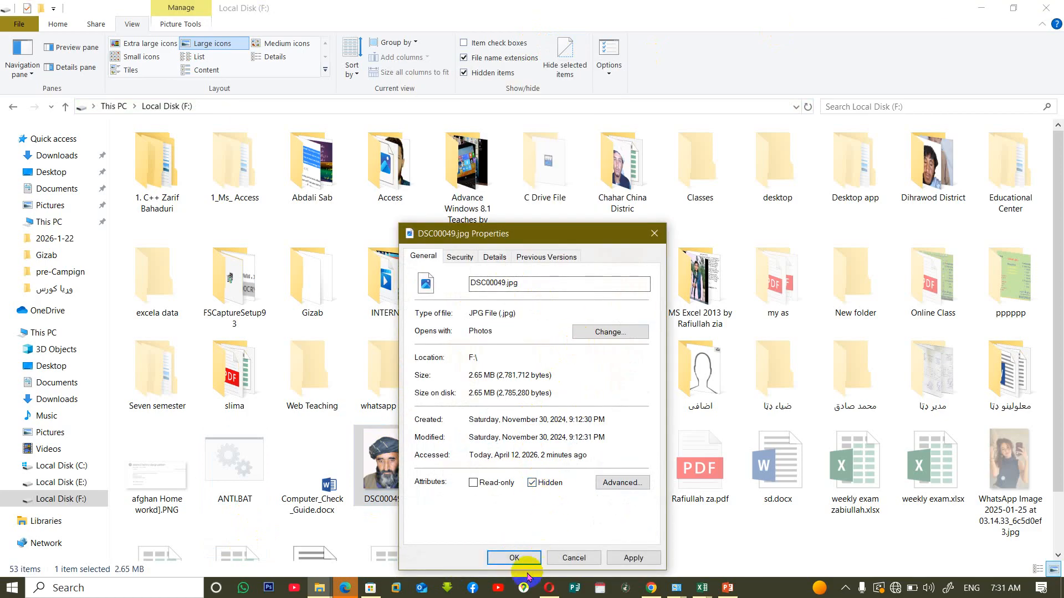
{"action": "left_click", "coordinate": [514, 558]}
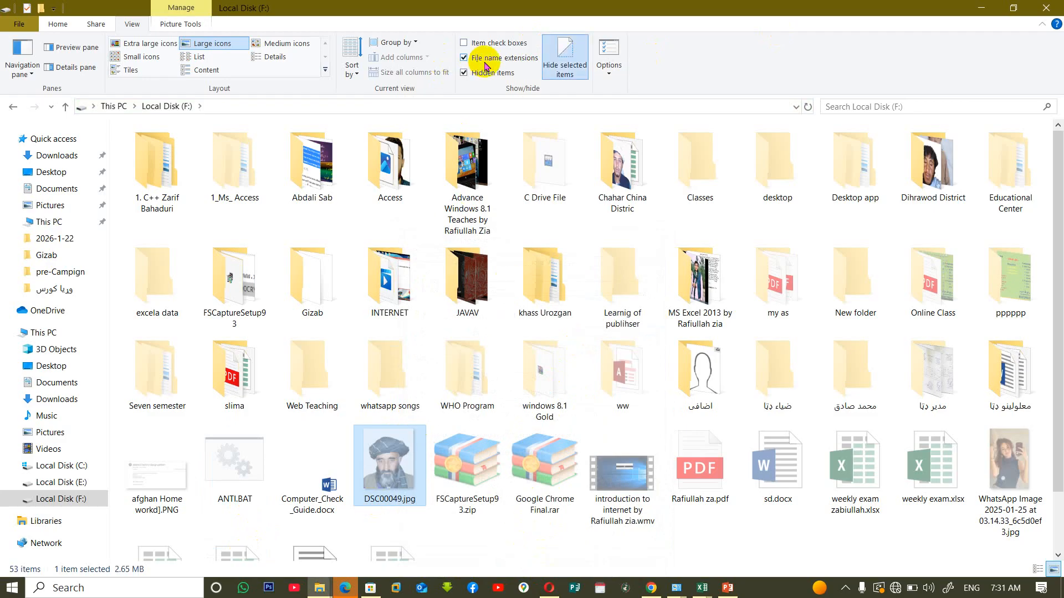
{"action": "left_click", "coordinate": [464, 72]}
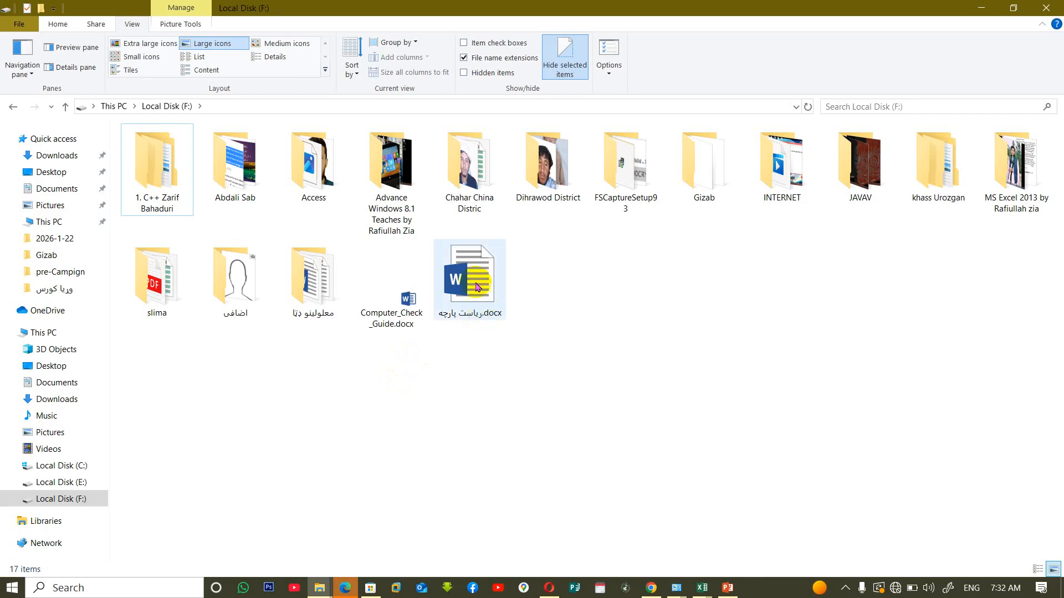
Bring up the Open with choices for ریاست پارچه.docx, list more apps, and confirm Word (desktop)
{"action": "right_click", "coordinate": [467, 267]}
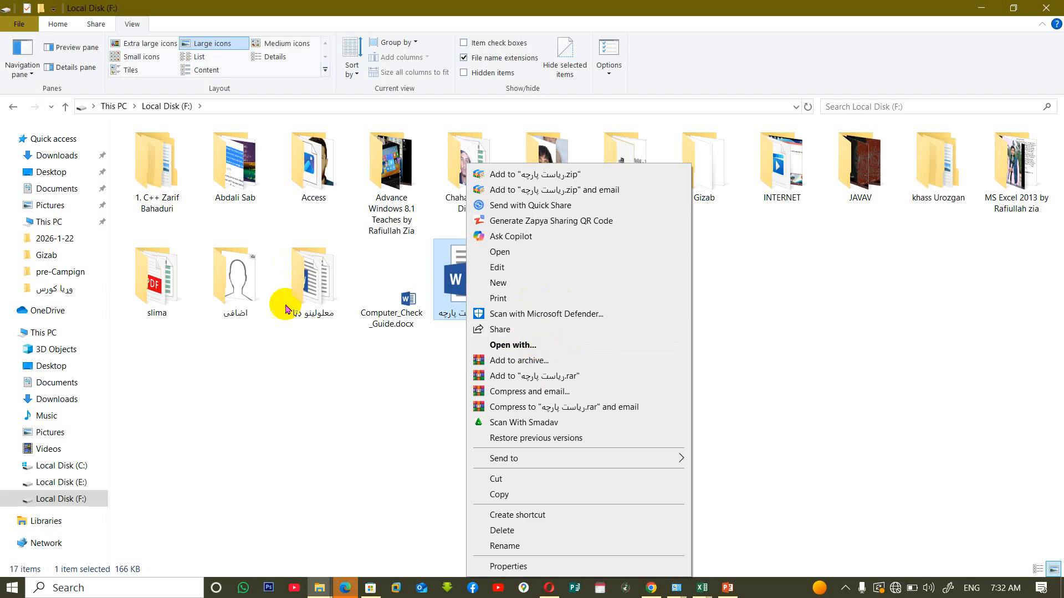
{"action": "left_click", "coordinate": [453, 285]}
{"action": "right_click", "coordinate": [459, 269]}
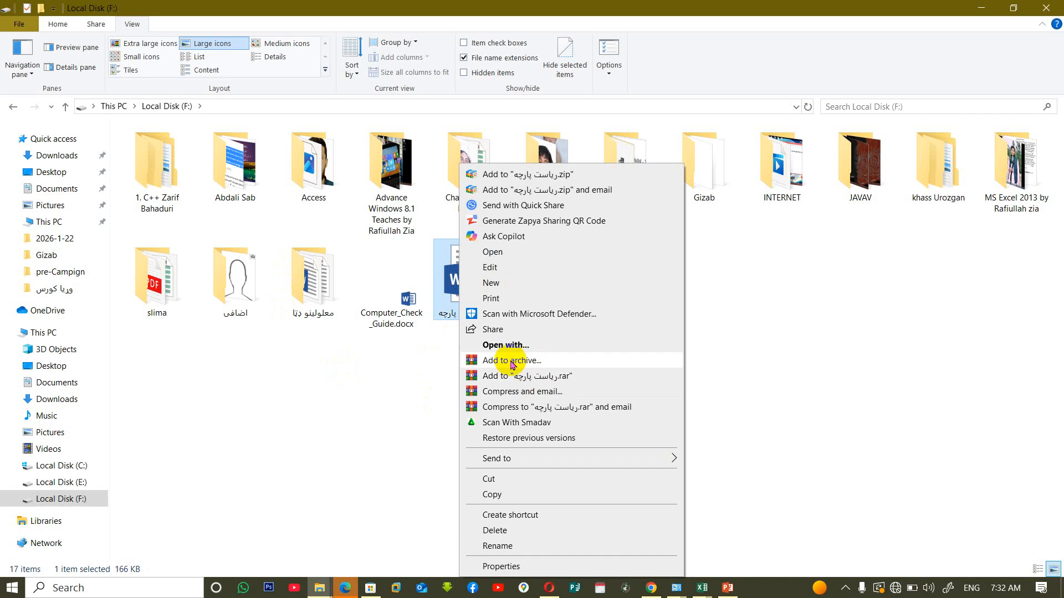
{"action": "left_click", "coordinate": [501, 344]}
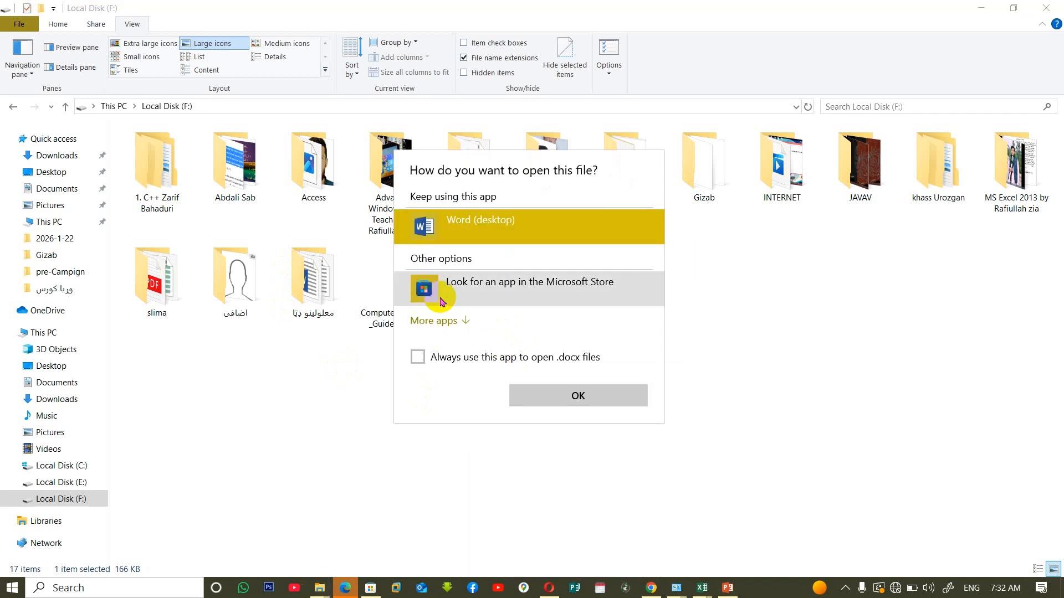
{"action": "left_click", "coordinate": [480, 326]}
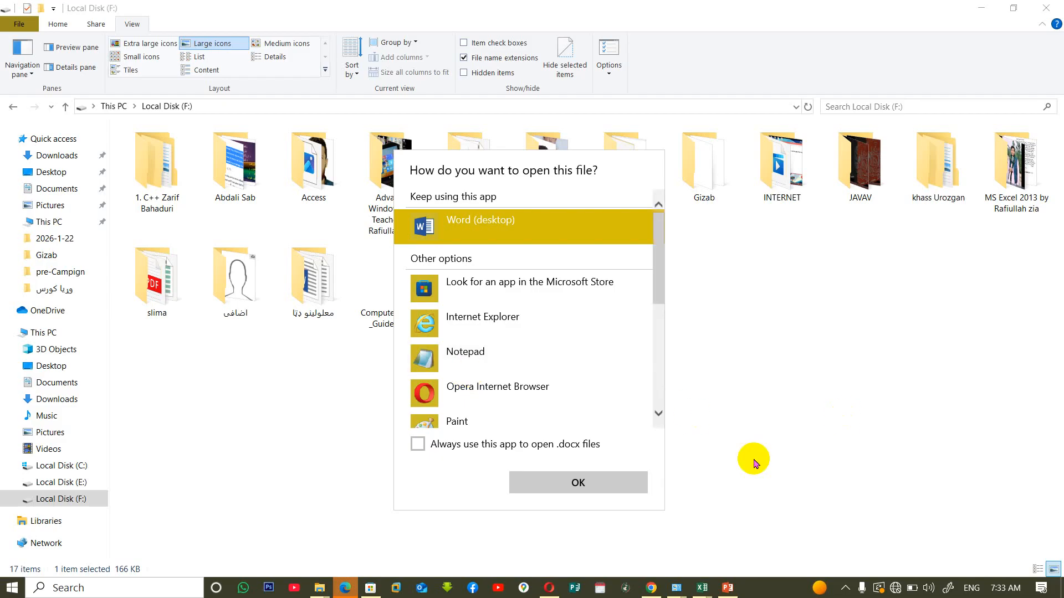
{"action": "left_click", "coordinate": [609, 482]}
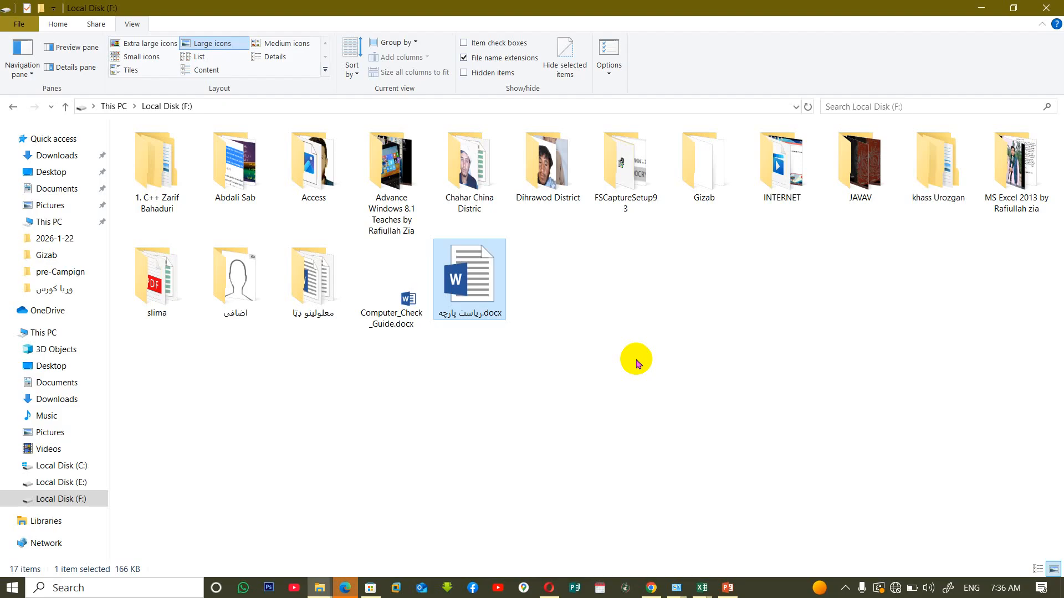
Change the extension of ریاست پارچه.docx to .douy, accept the extension change, and refresh the folder
{"action": "right_click", "coordinate": [473, 280]}
{"action": "left_click", "coordinate": [468, 422]}
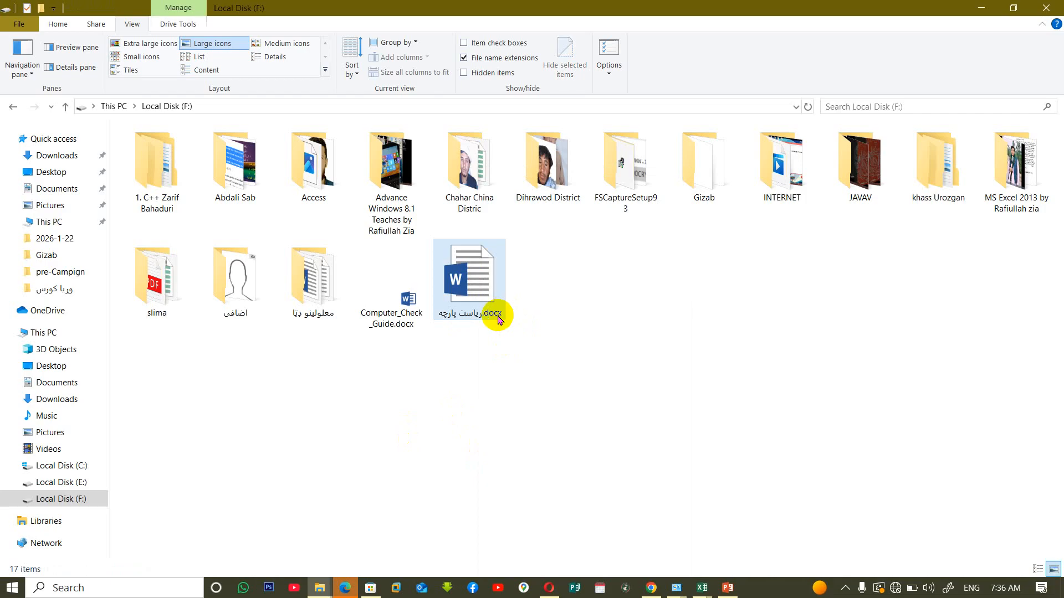
{"action": "mouse_move", "coordinate": [498, 318]}
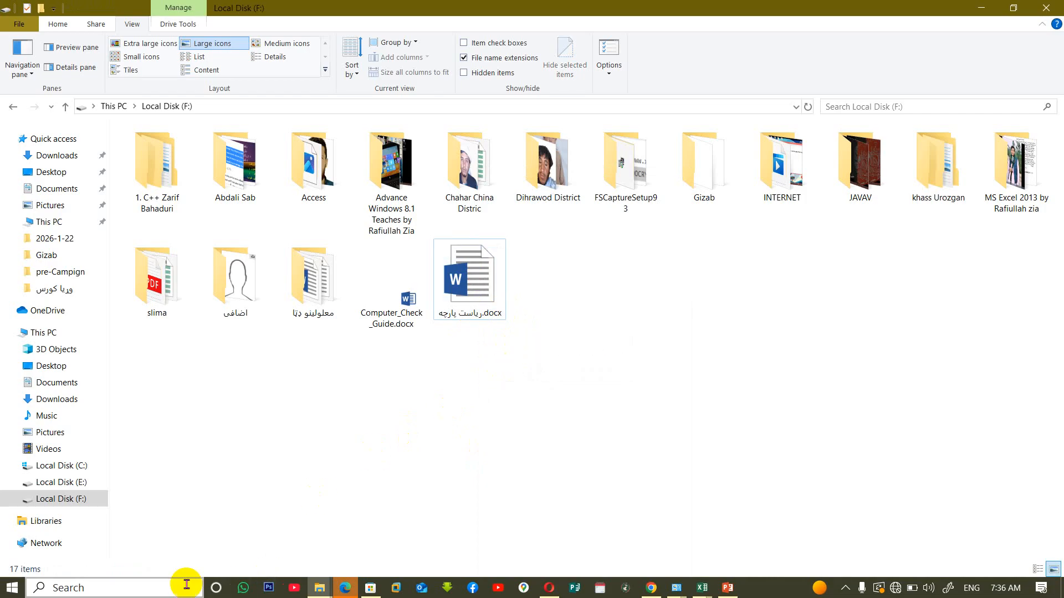
{"action": "double_click", "coordinate": [487, 306]}
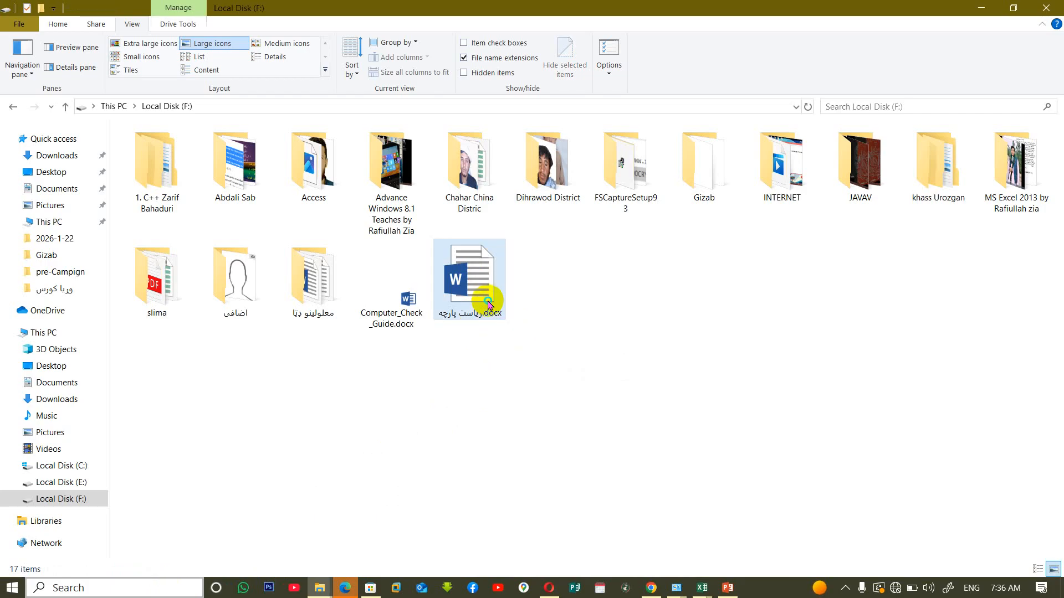
{"action": "right_click", "coordinate": [489, 313]}
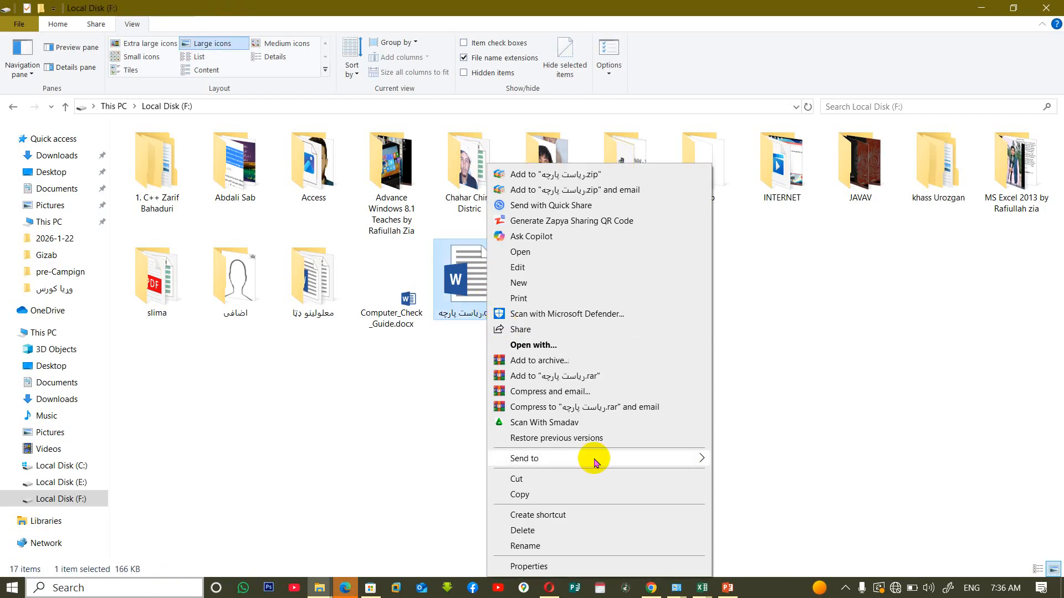
{"action": "left_click", "coordinate": [543, 545]}
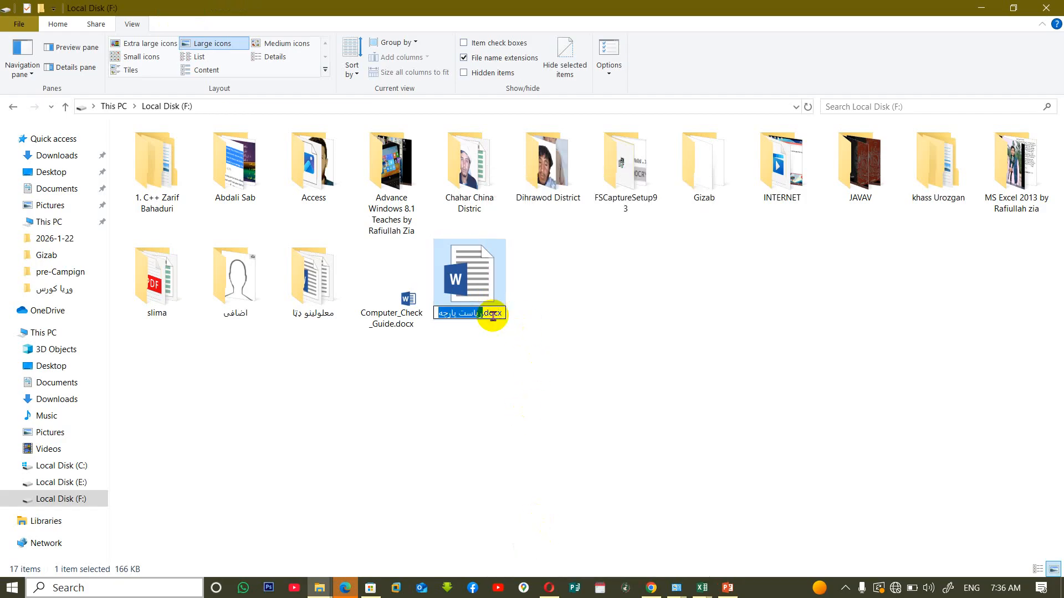
{"action": "left_click_drag", "start_coordinate": [494, 313], "coordinate": [509, 317]}
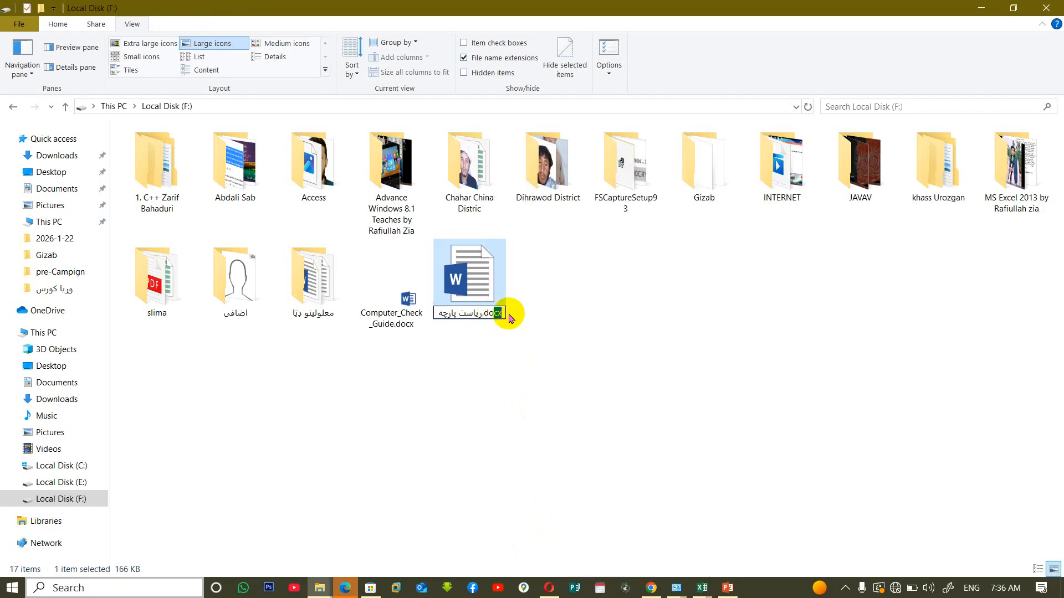
{"action": "type", "text": "uy"}
{"action": "key", "text": "Return"}
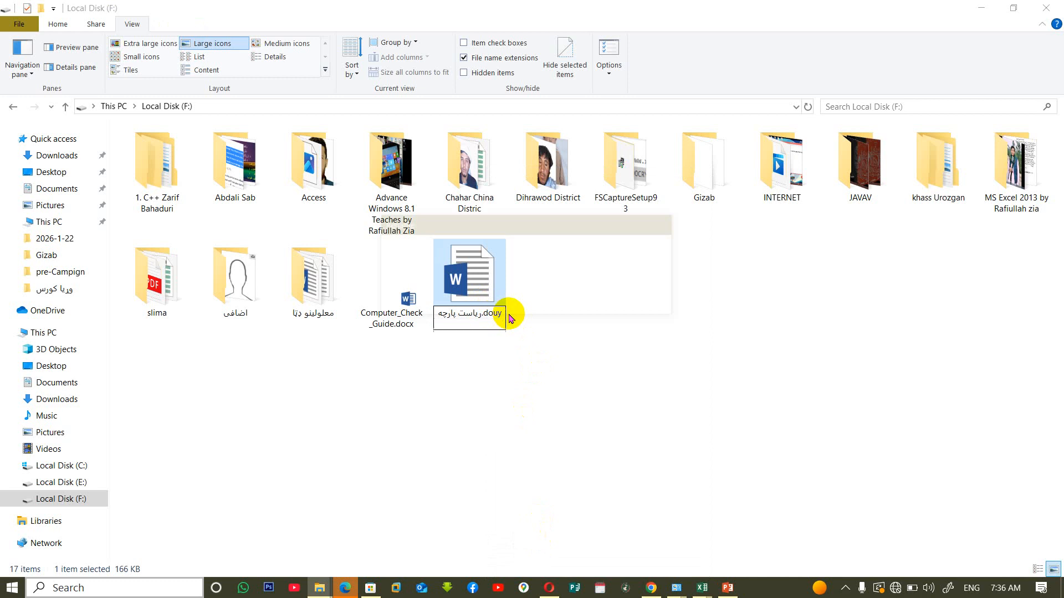
{"action": "left_click", "coordinate": [588, 303]}
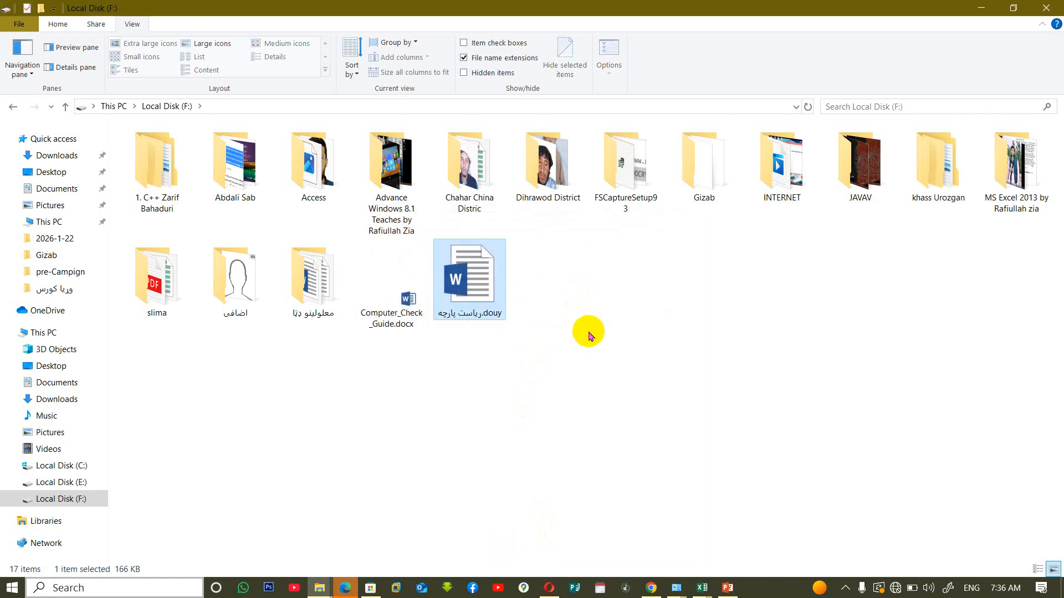
{"action": "right_click", "coordinate": [574, 294]}
{"action": "left_click", "coordinate": [604, 348]}
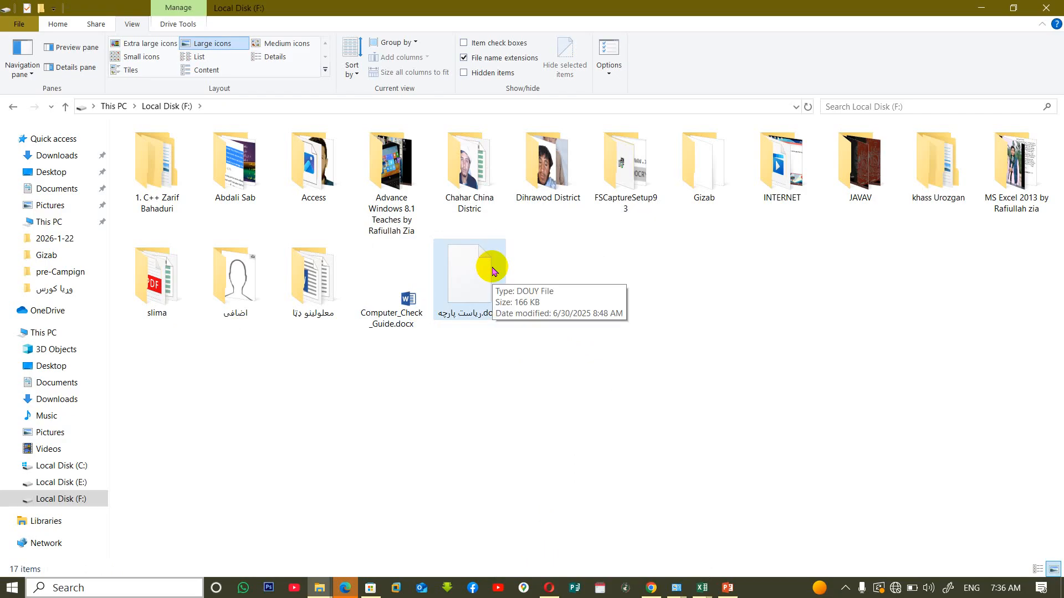
Try to open the ریاست پارچه.douy file, dismiss the app choice, and refresh the folder
{"action": "left_click", "coordinate": [468, 270]}
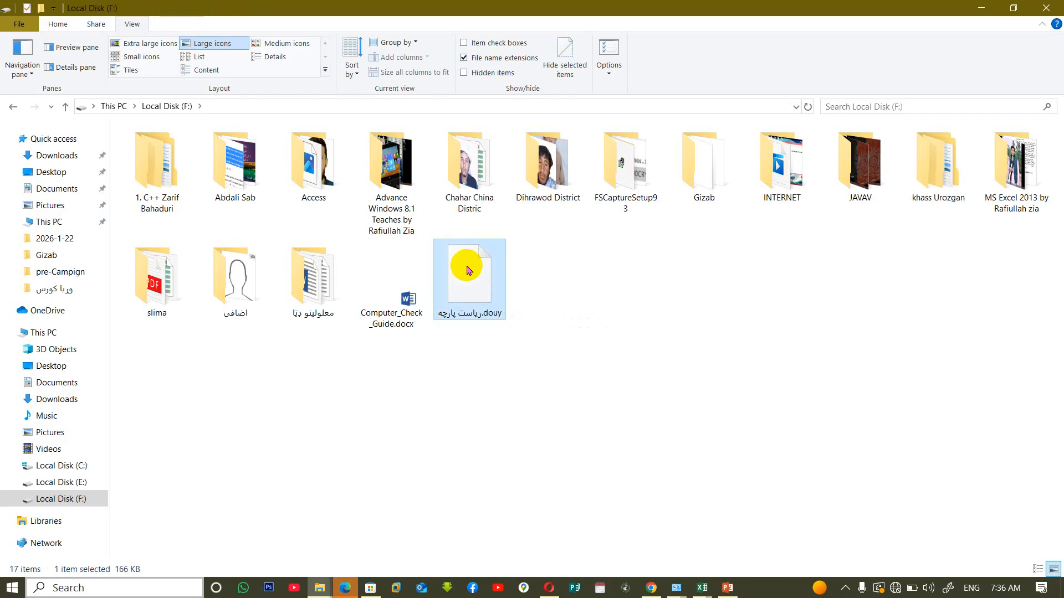
{"action": "double_click", "coordinate": [468, 271]}
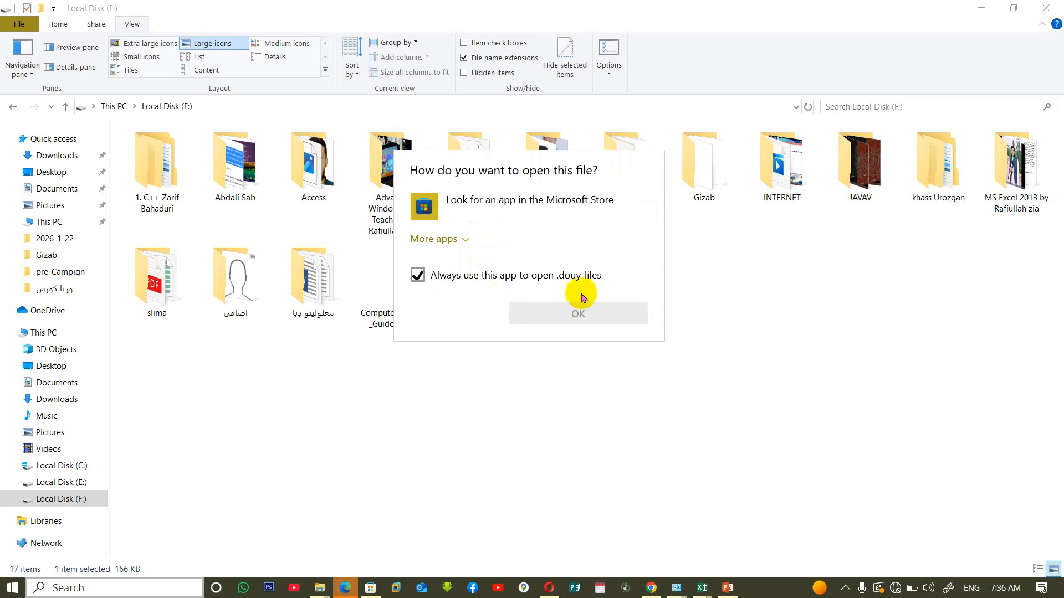
{"action": "left_click", "coordinate": [993, 343]}
{"action": "right_click", "coordinate": [627, 278]}
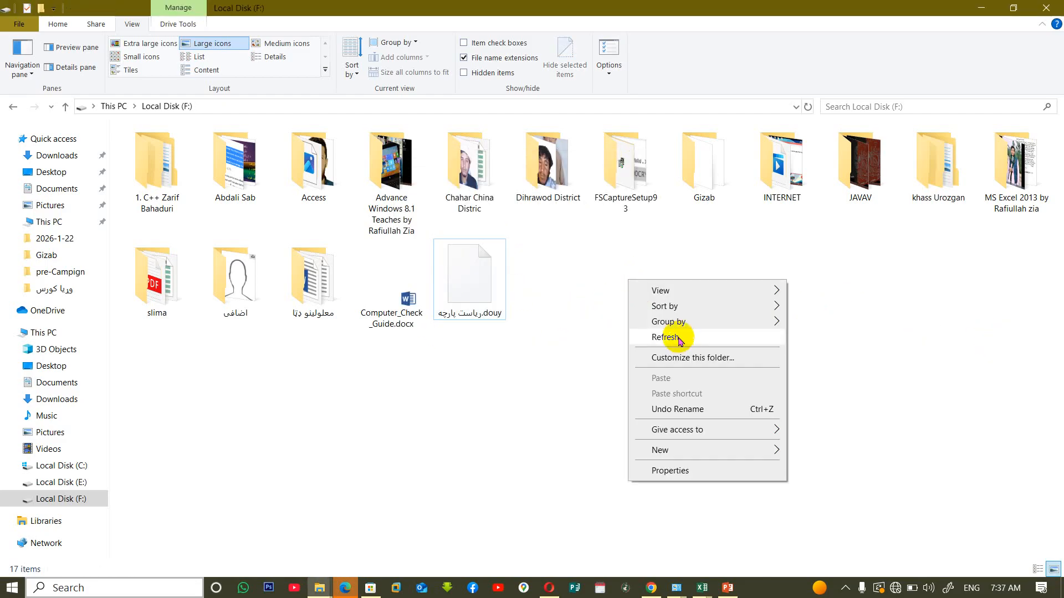
{"action": "left_click", "coordinate": [677, 336]}
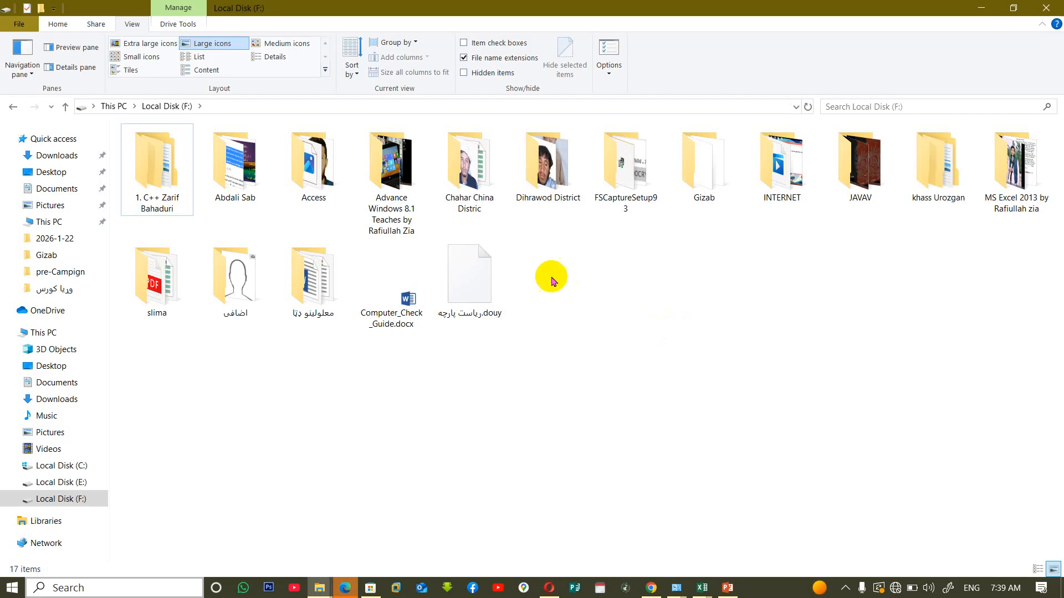
Change the extension of ریاست پارچه.douy to .docx, accept the extension change, and open the document in Word
{"action": "left_click", "coordinate": [487, 259]}
{"action": "right_click", "coordinate": [488, 258]}
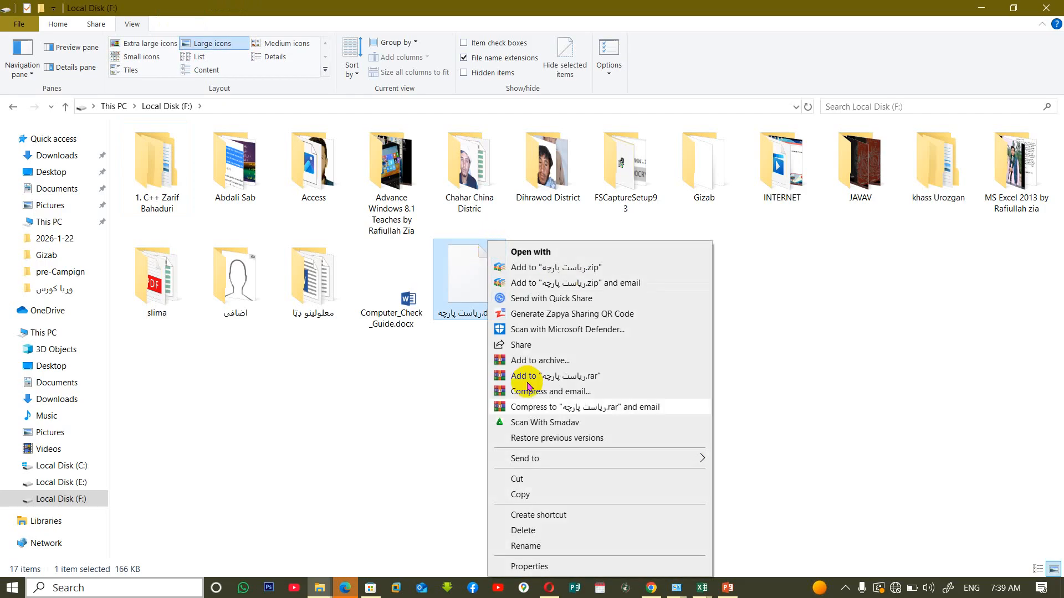
{"action": "left_click", "coordinate": [523, 543]}
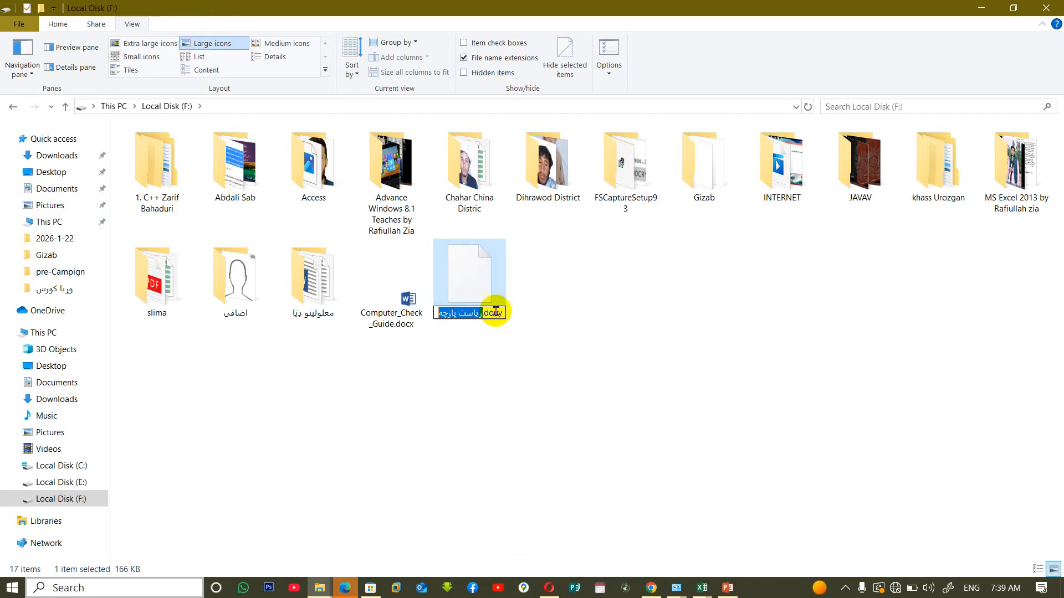
{"action": "left_click_drag", "start_coordinate": [495, 314], "coordinate": [516, 317]}
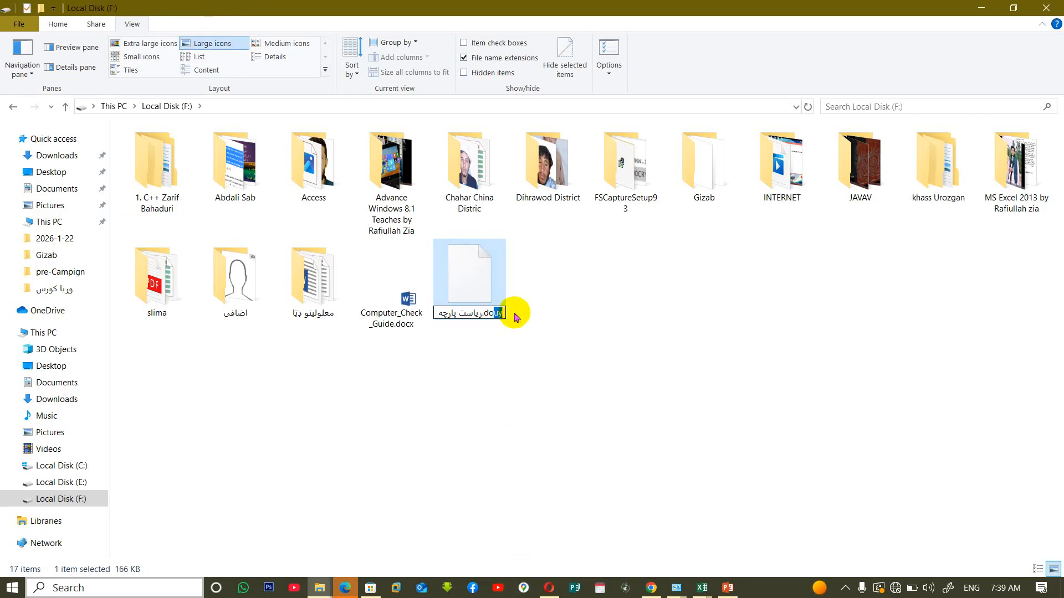
{"action": "type", "text": "cx"}
{"action": "key", "text": "Return"}
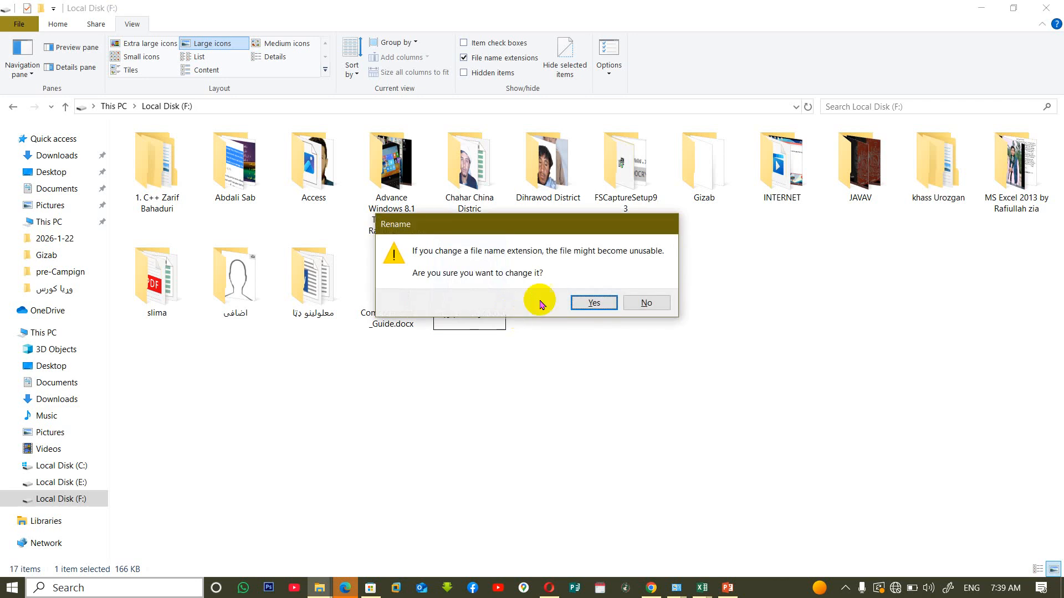
{"action": "left_click", "coordinate": [591, 302]}
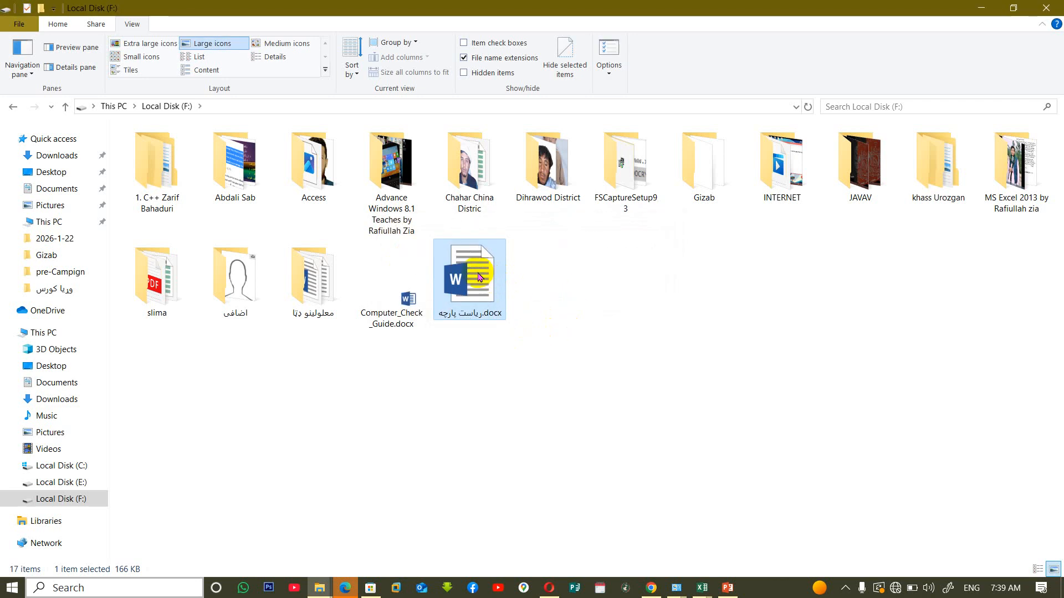
{"action": "double_click", "coordinate": [480, 277]}
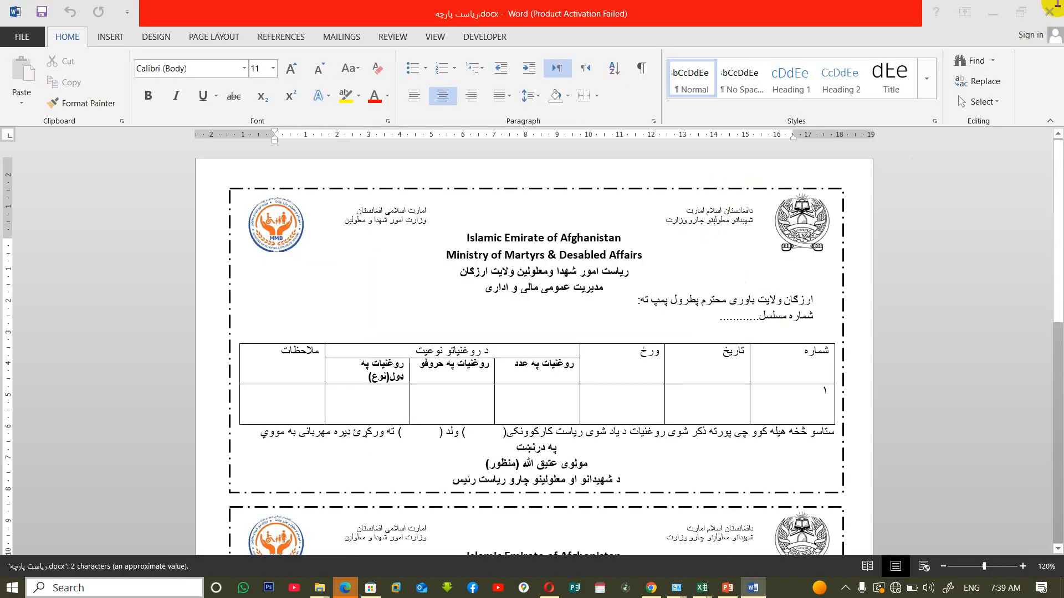
Close the ریاست پارچه.docx document in Word and show the hidden items on Local Disk (F:)
{"action": "left_click", "coordinate": [692, 139]}
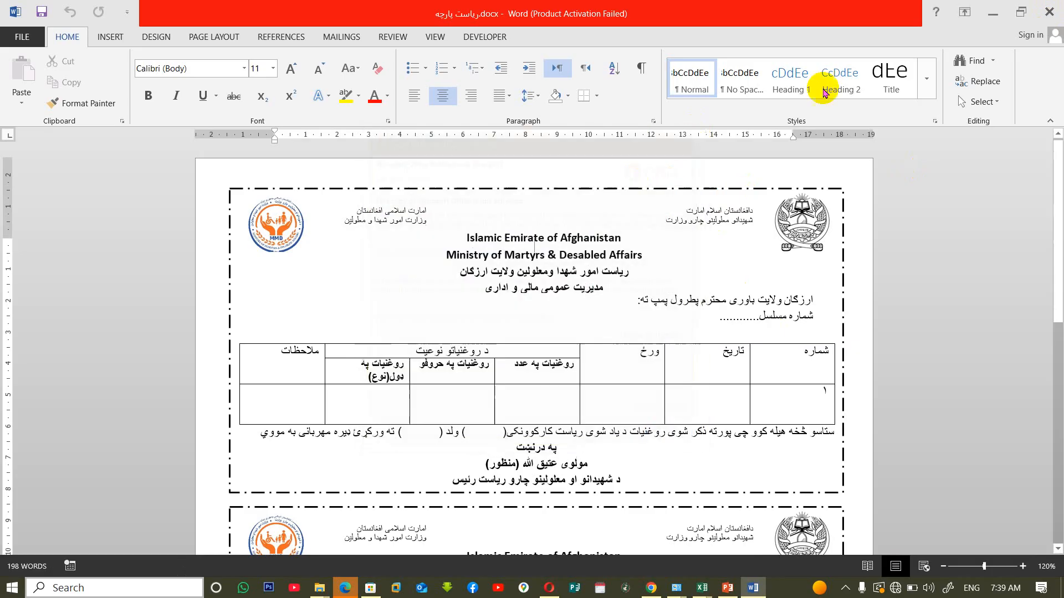
{"action": "left_click", "coordinate": [1047, 12]}
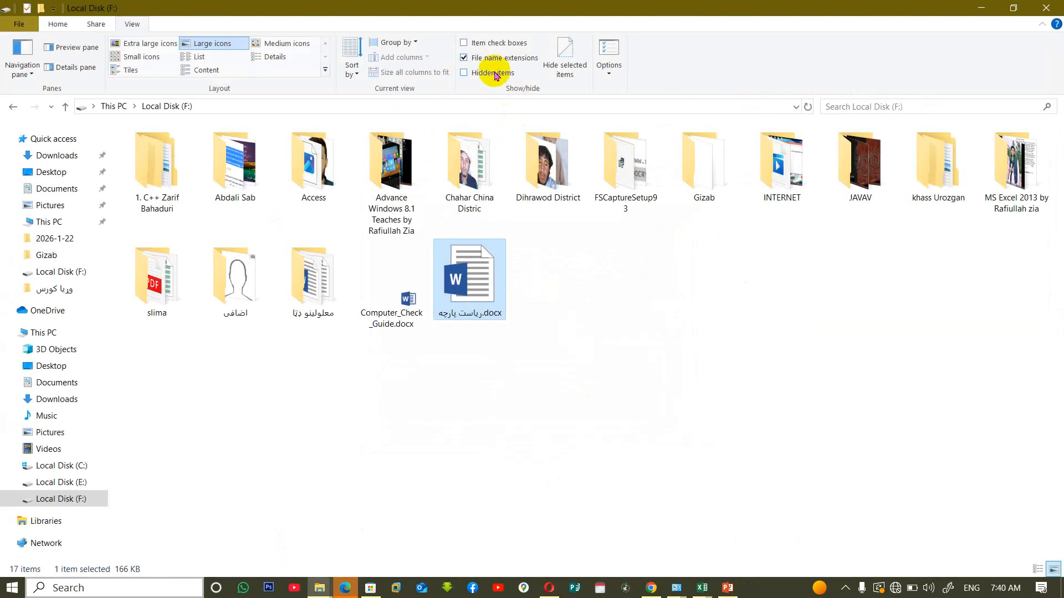
{"action": "left_click", "coordinate": [495, 73]}
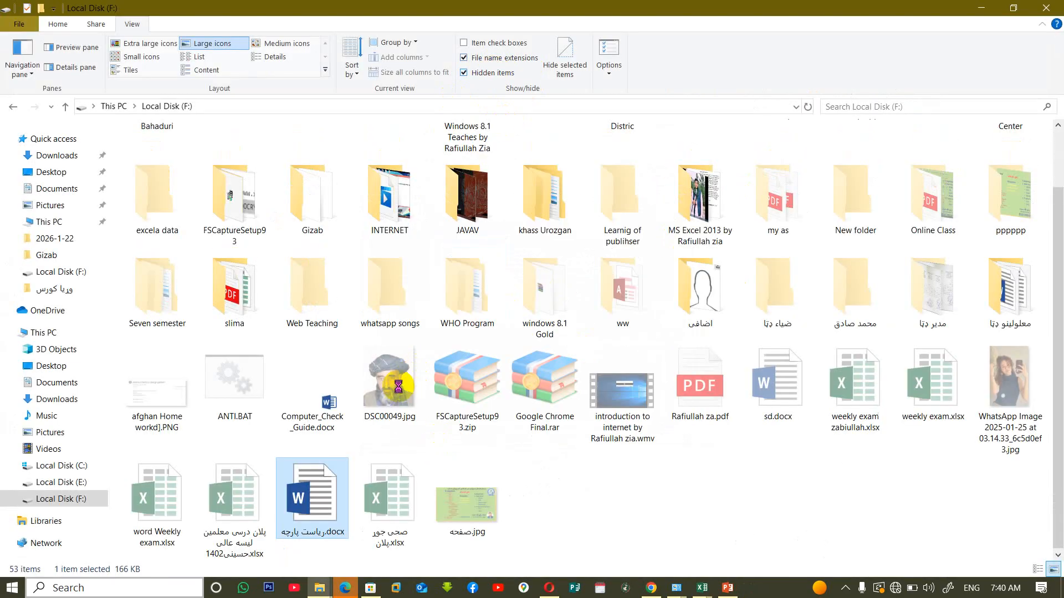
Remove the Hidden attribute from the DSC00049.jpg picture through its properties
{"action": "left_click", "coordinate": [392, 382]}
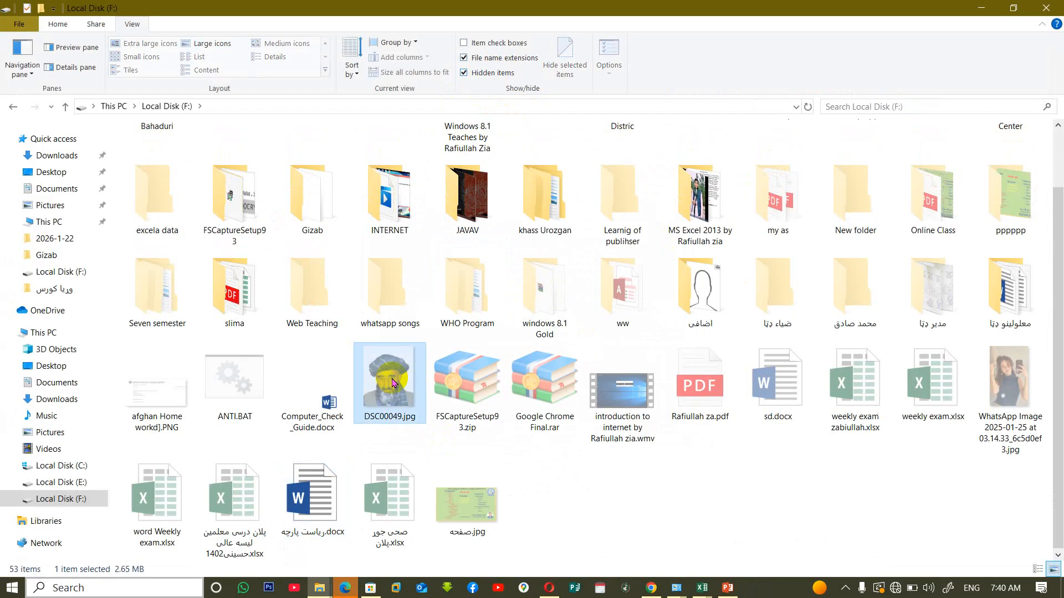
{"action": "key", "text": "alt+Return"}
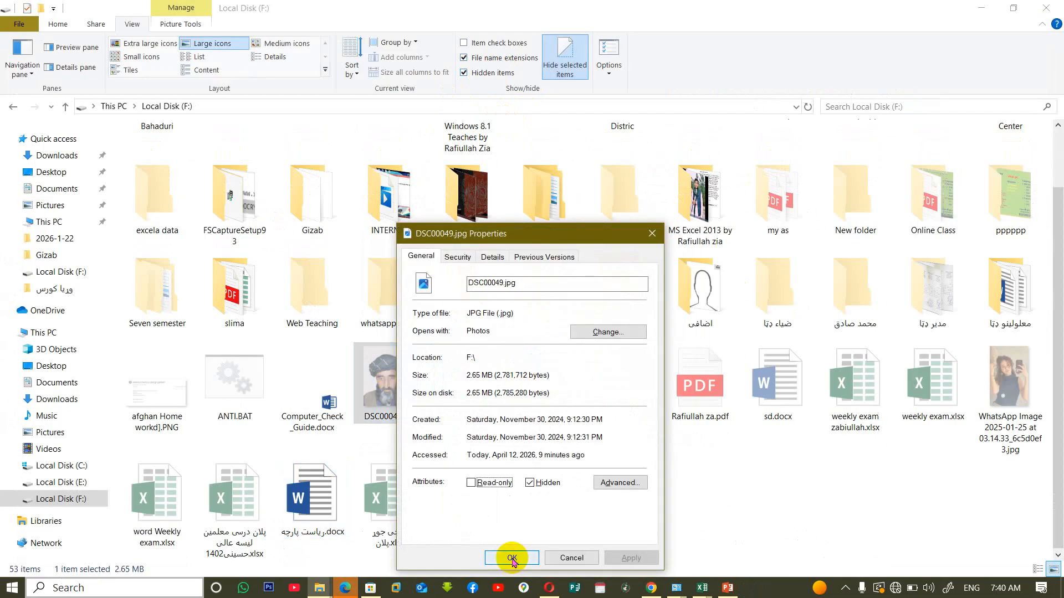
{"action": "left_click", "coordinate": [533, 484]}
{"action": "left_click", "coordinate": [520, 550]}
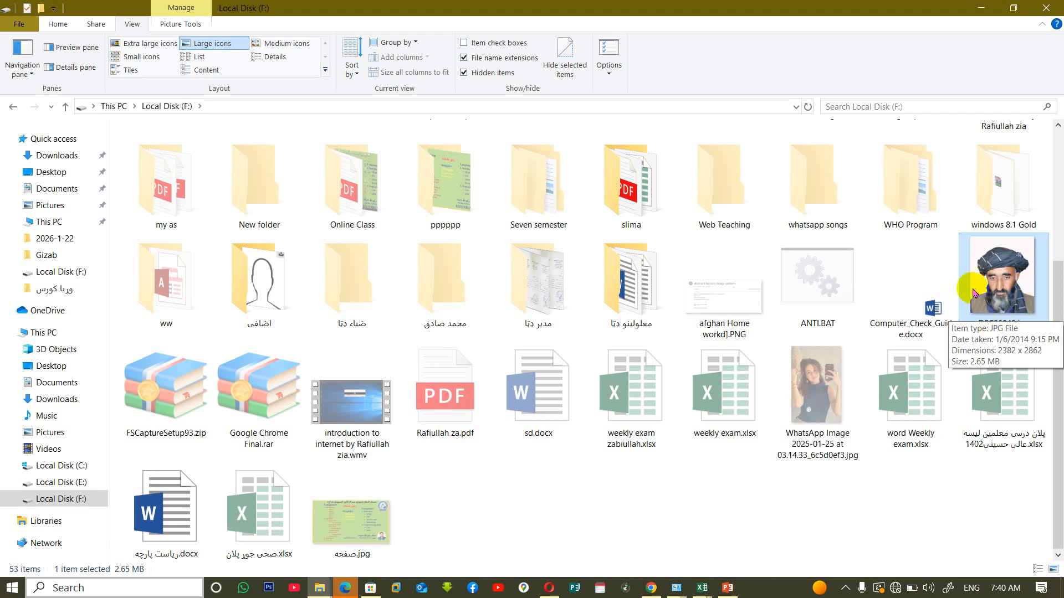
Change the extension of DSC00049.jpg to .jpd, accept the extension change, and try to open the renamed file
{"action": "double_click", "coordinate": [997, 283]}
{"action": "right_click", "coordinate": [997, 284]}
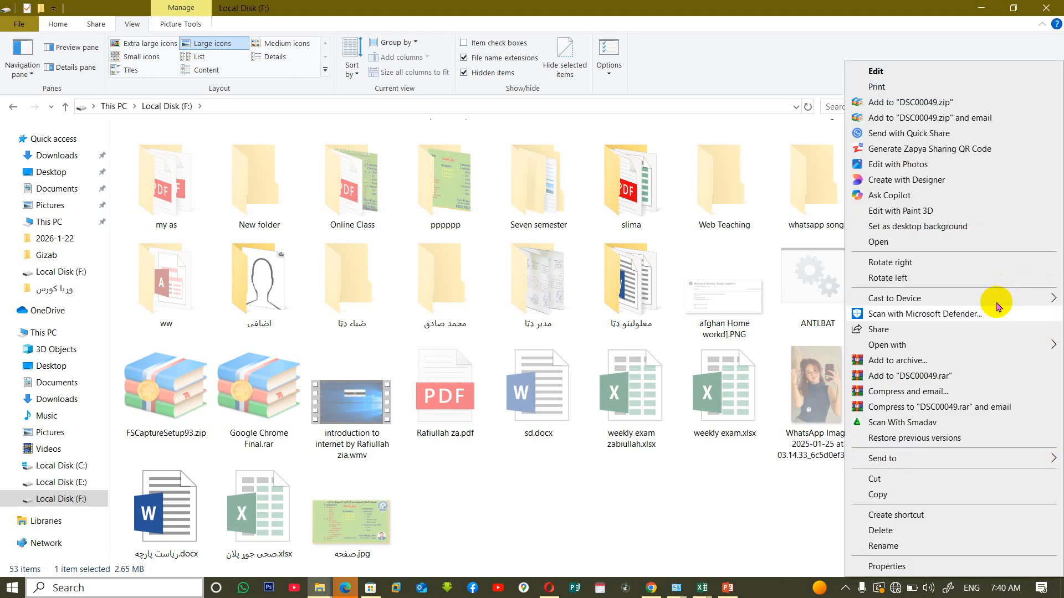
{"action": "left_click", "coordinate": [903, 550]}
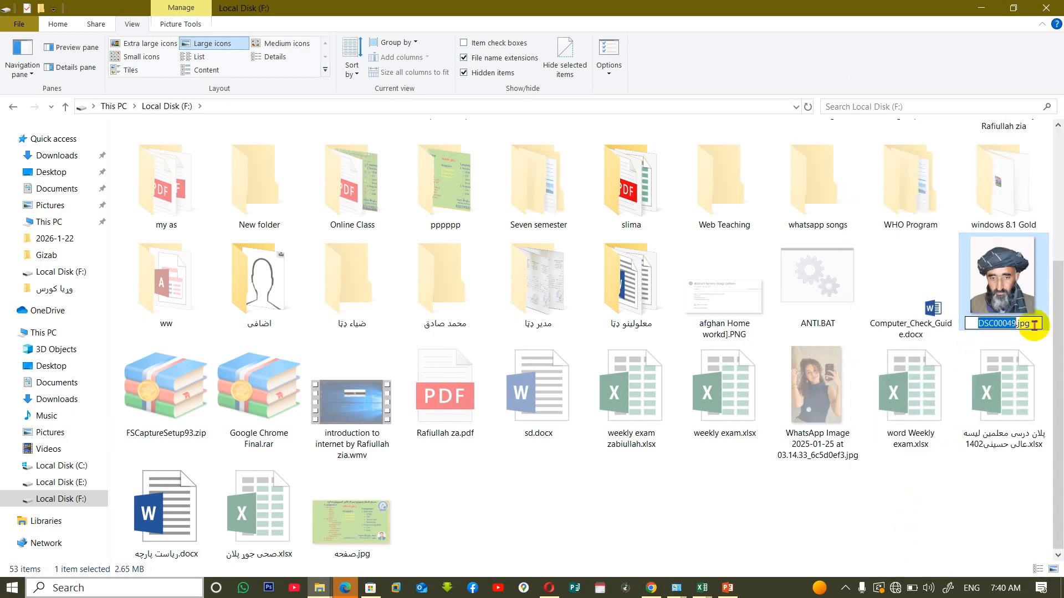
{"action": "left_click_drag", "start_coordinate": [1029, 327], "coordinate": [1036, 324]}
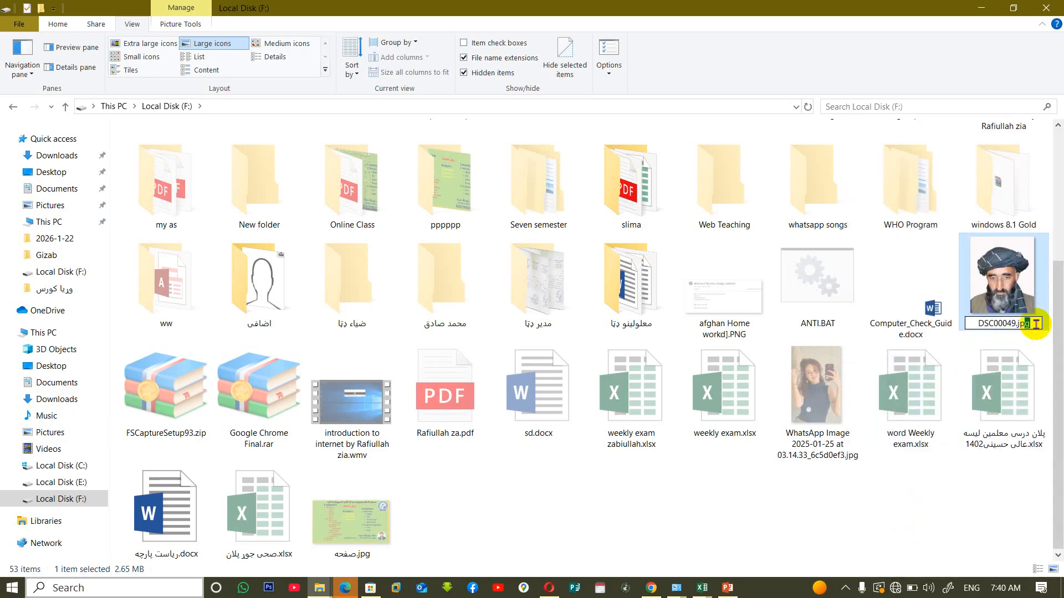
{"action": "type", "text": "d"}
{"action": "key", "text": "Return"}
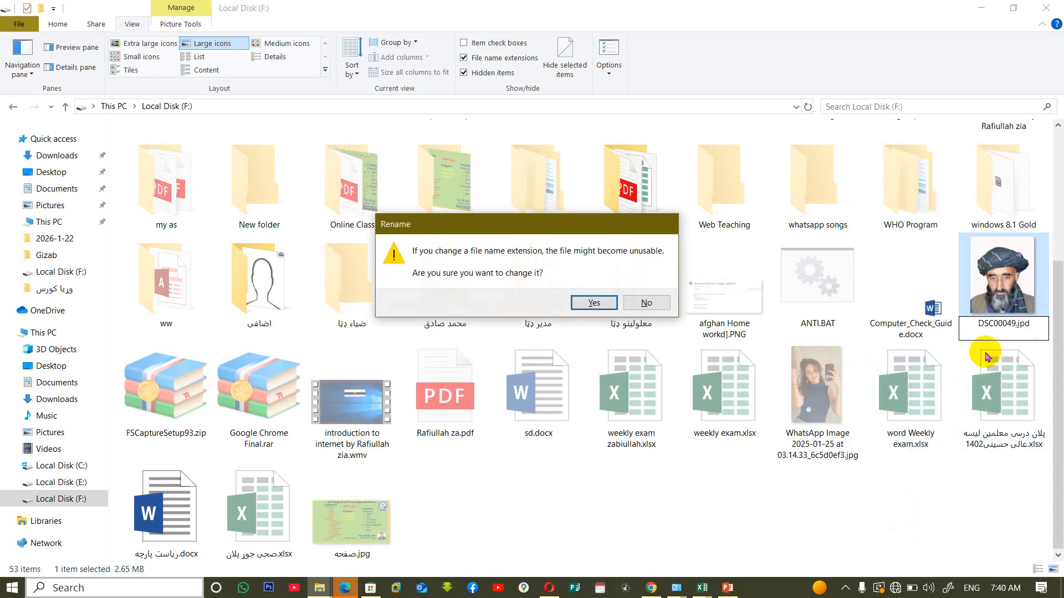
{"action": "left_click", "coordinate": [594, 302]}
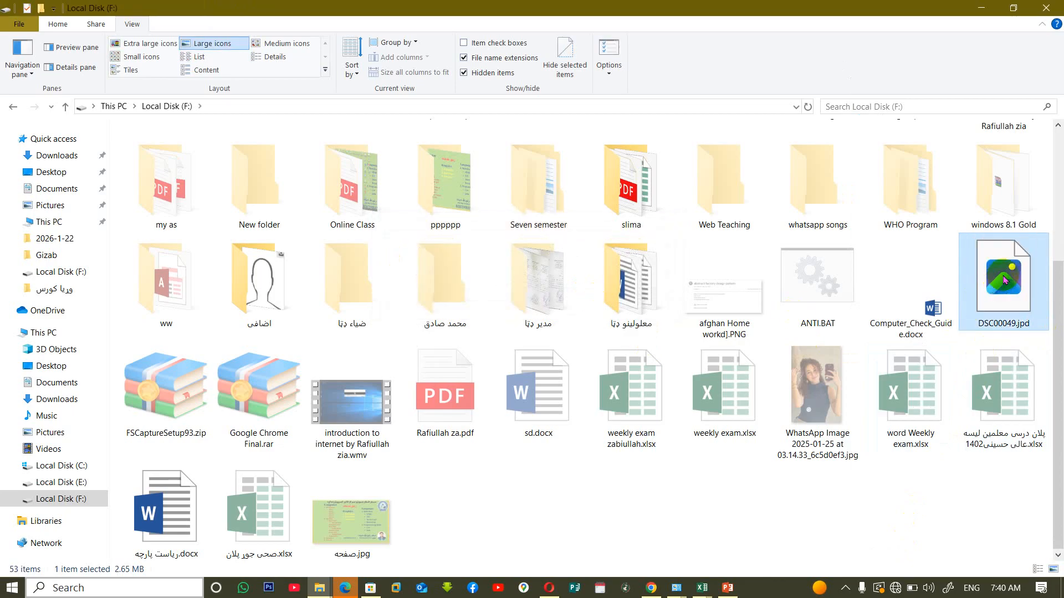
{"action": "double_click", "coordinate": [1006, 280]}
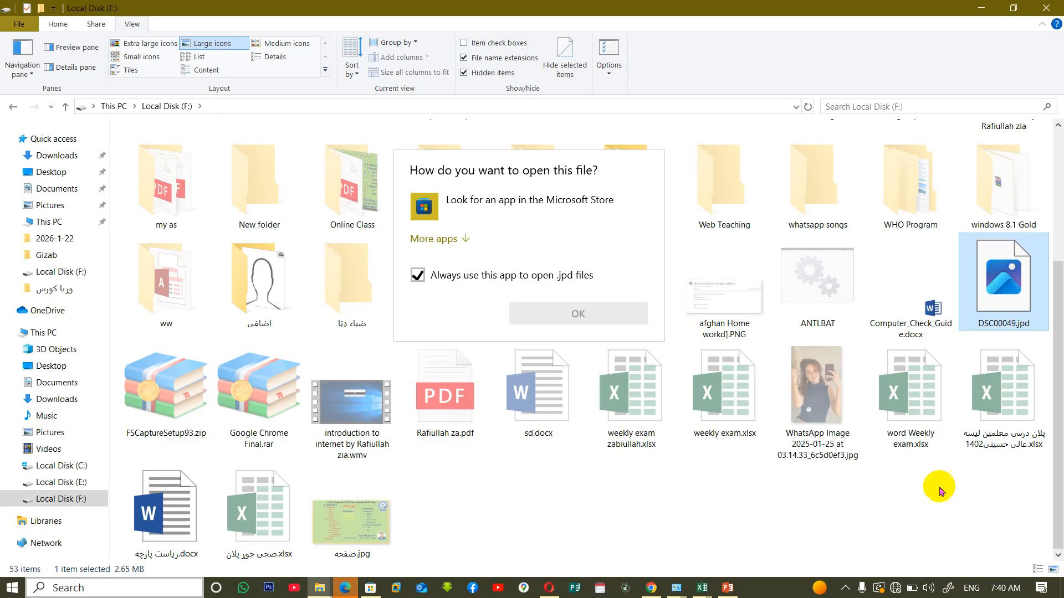
{"action": "left_click", "coordinate": [898, 498]}
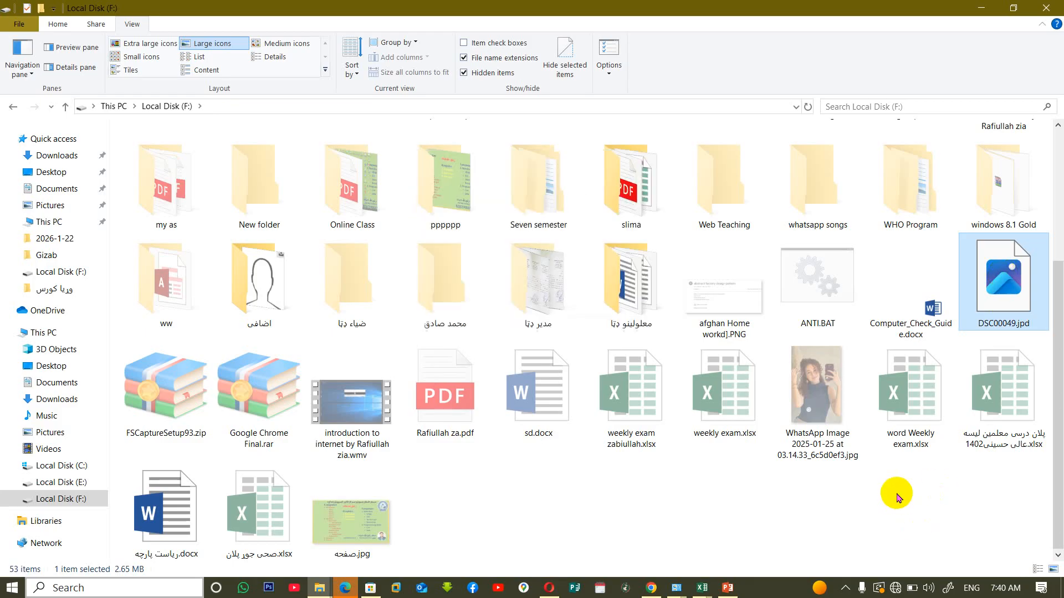
Open the weekly exam workbook beside sd.docx using Open with Excel (desktop), close it, and return to the Local Disk (F:) folder
{"action": "left_click", "coordinate": [633, 395]}
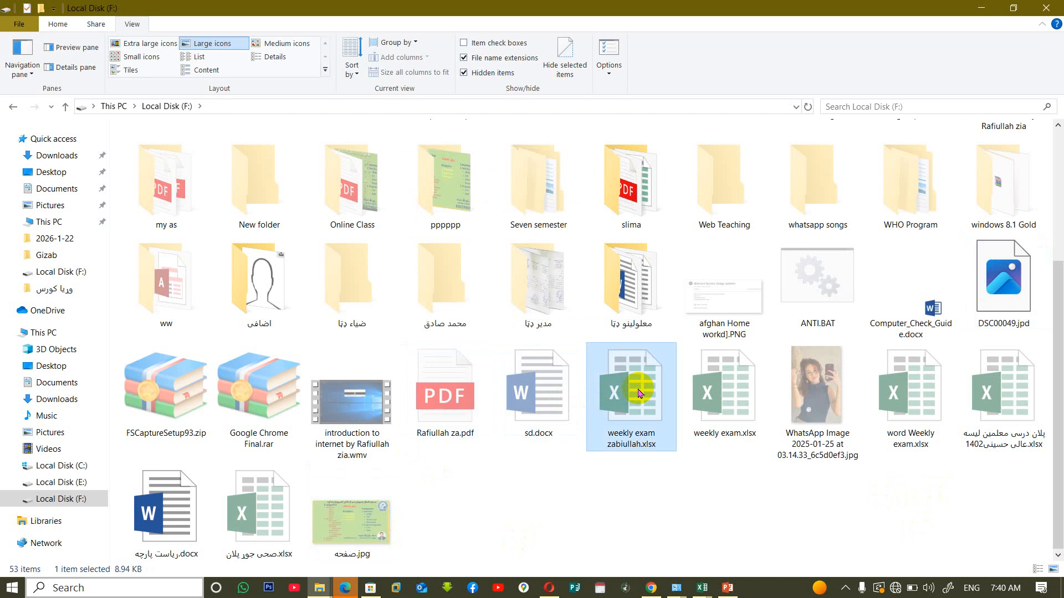
{"action": "right_click", "coordinate": [639, 393]}
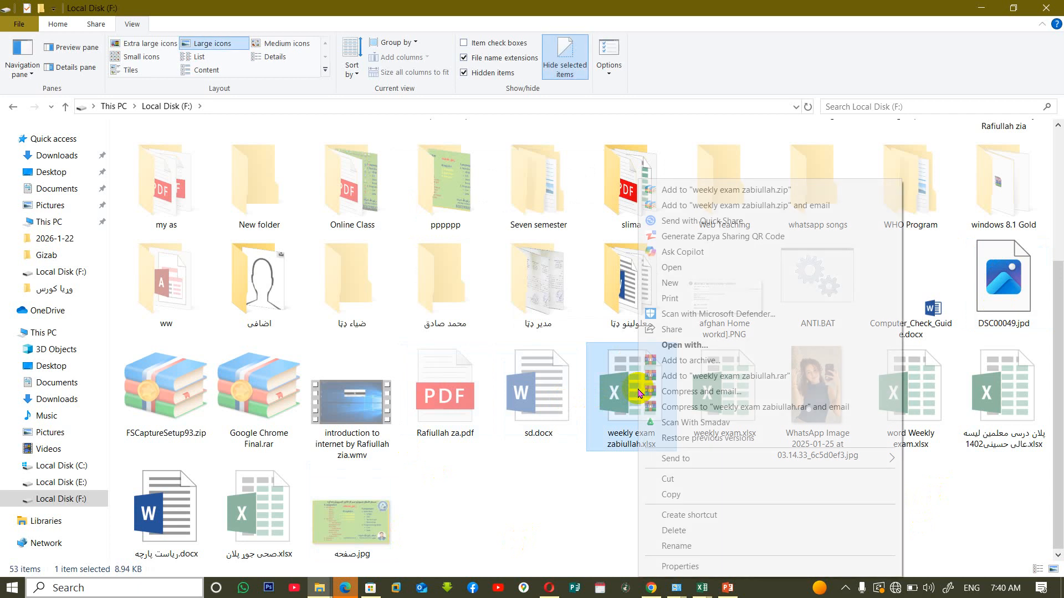
{"action": "left_click", "coordinate": [687, 345]}
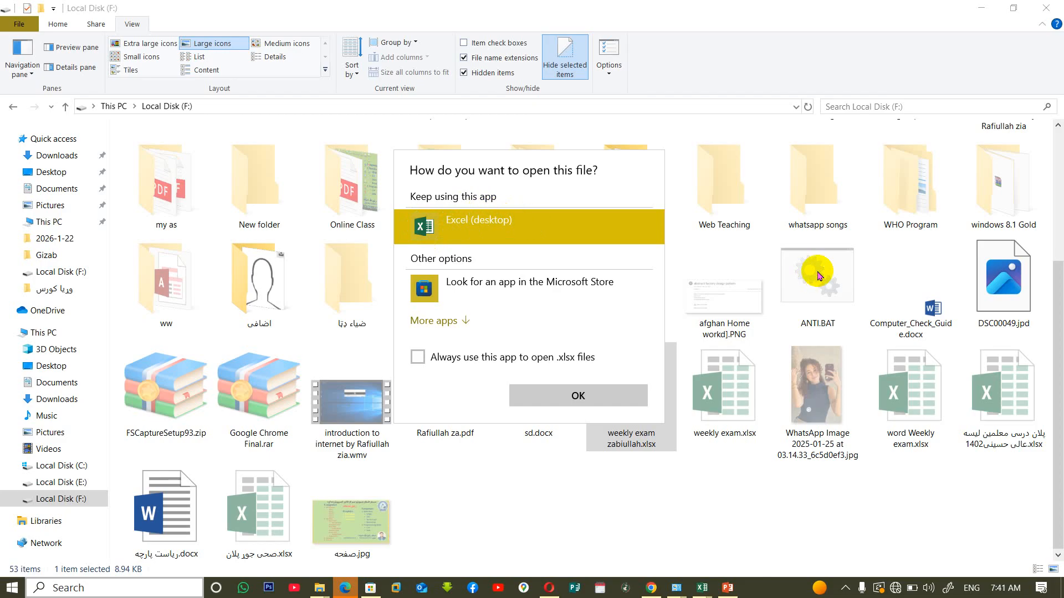
{"action": "left_click", "coordinate": [587, 395]}
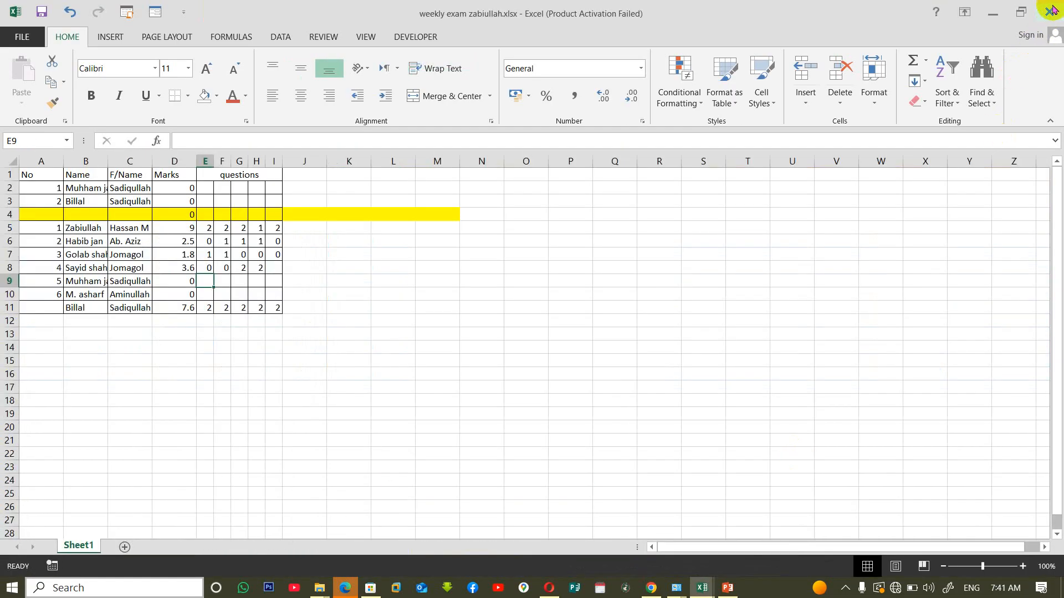
{"action": "left_click", "coordinate": [1052, 10]}
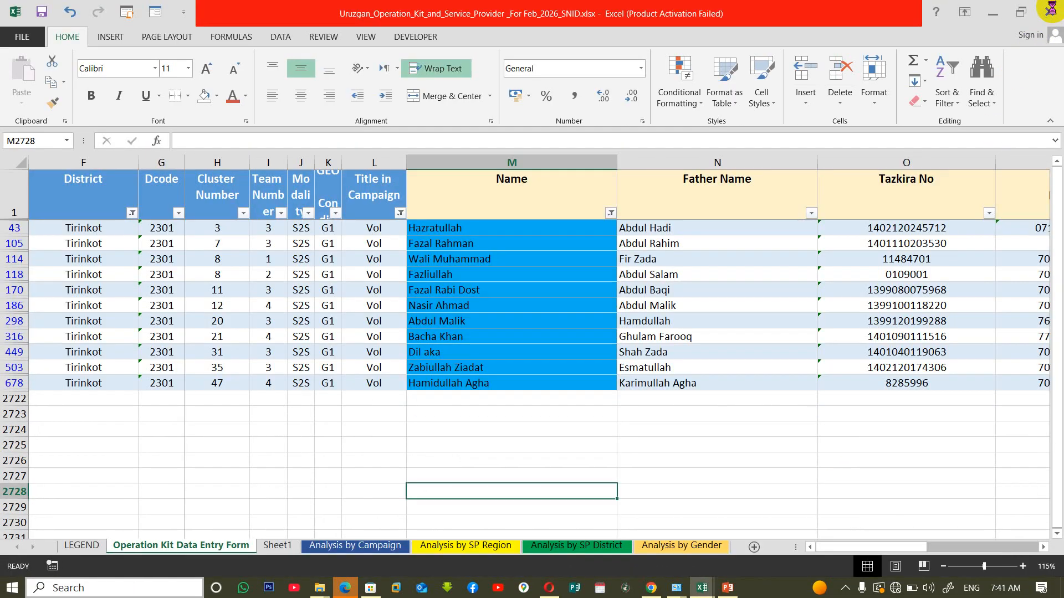
{"action": "left_click", "coordinate": [992, 12]}
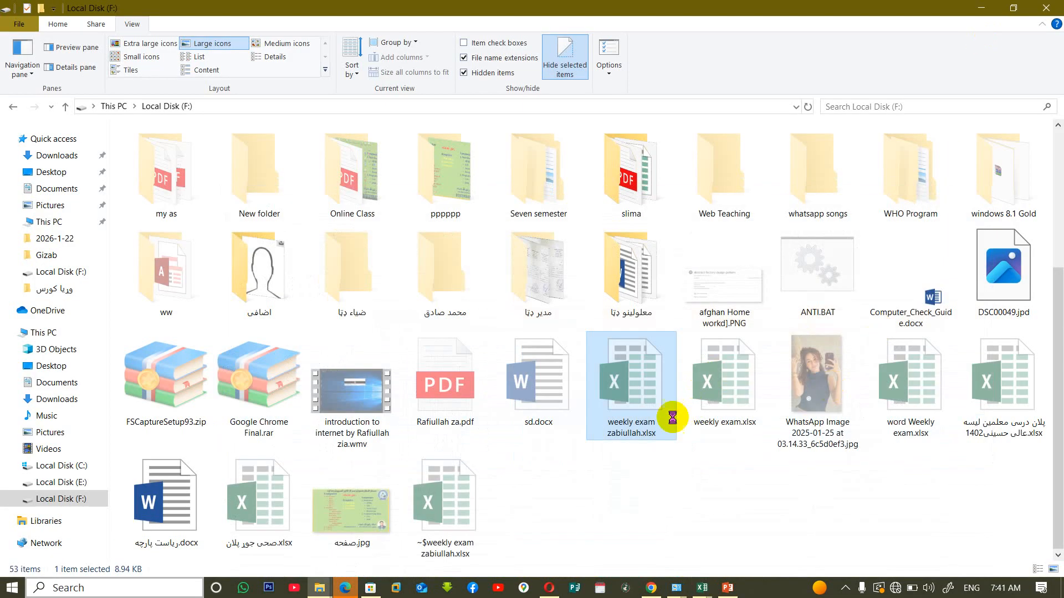
{"action": "left_click", "coordinate": [613, 429]}
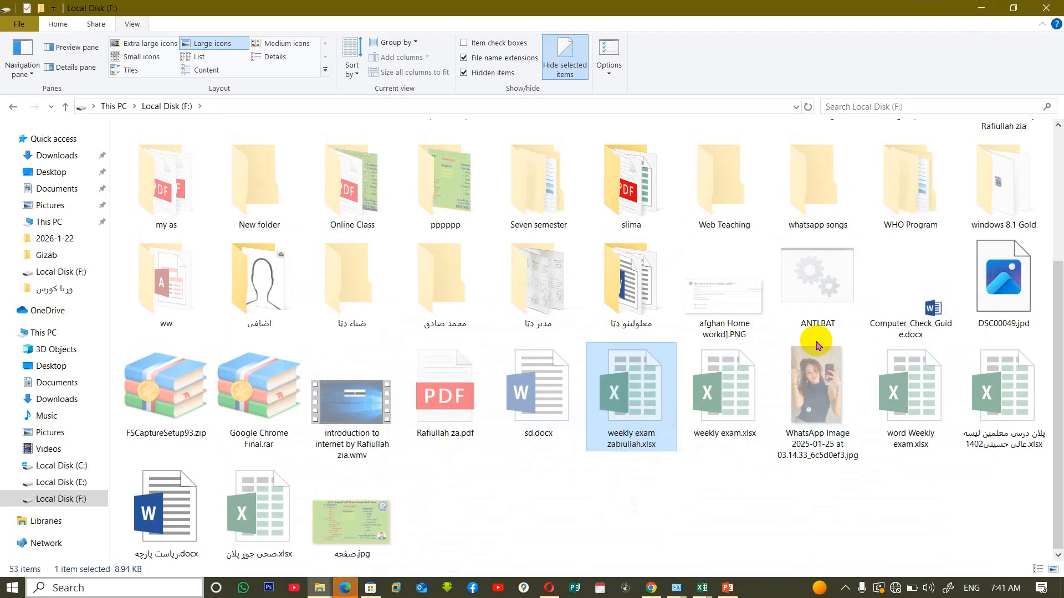
Show the hidden notification area icons
{"action": "left_click", "coordinate": [846, 589]}
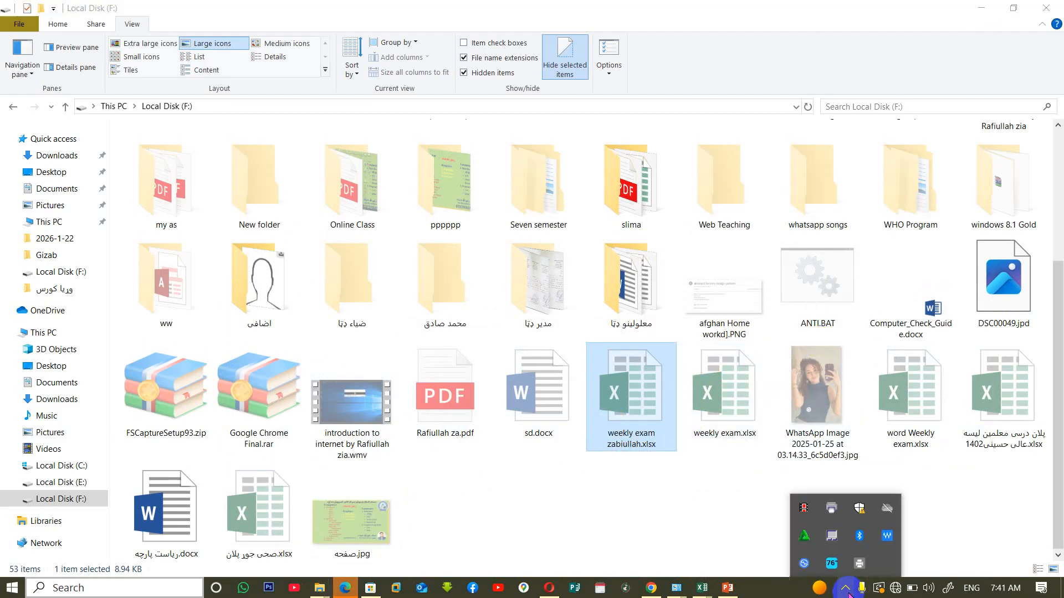